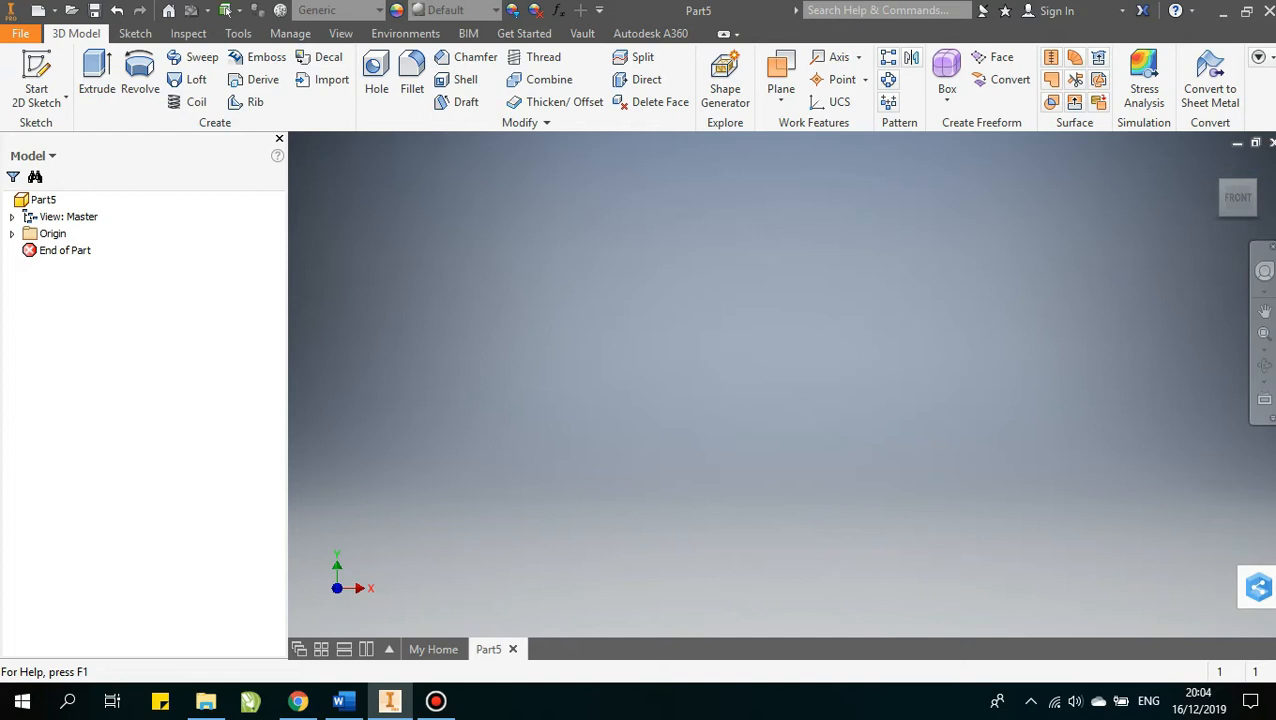
# Start a sketch on the front-facing origin plane and draw a 100 mm vertical line up from the origin
pyautogui.click(36, 75)
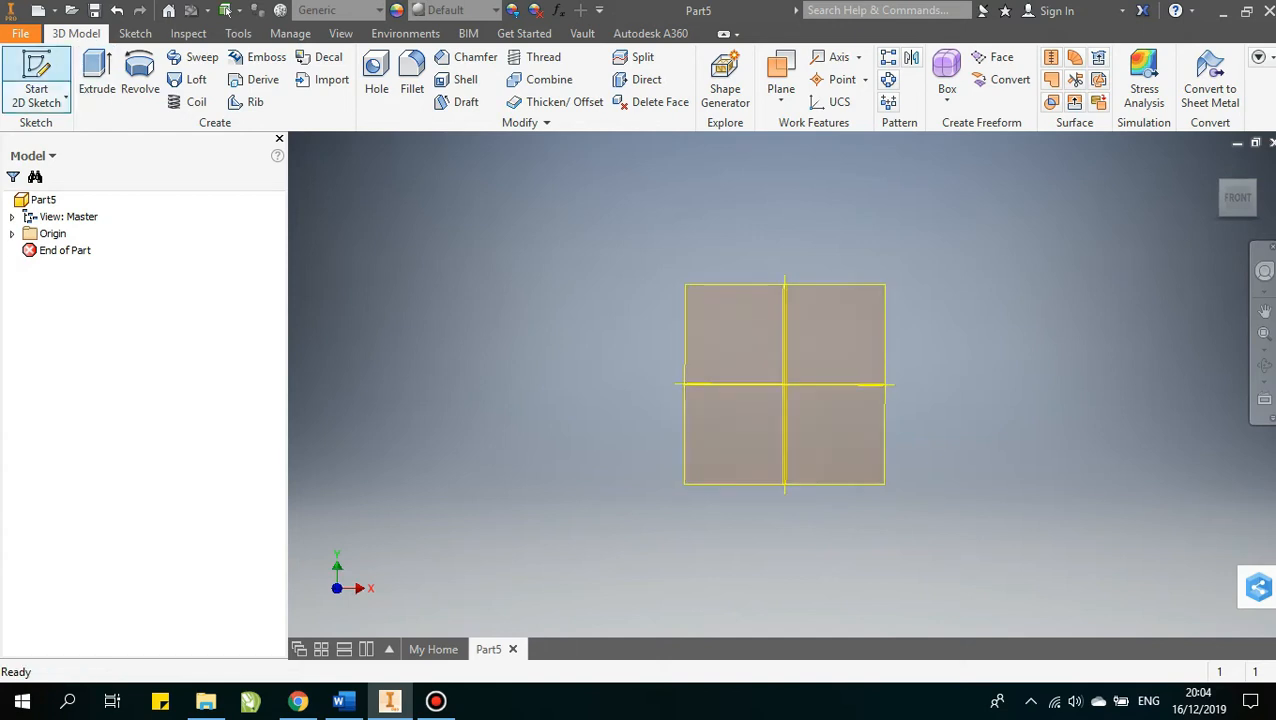
pyautogui.click(895, 345)
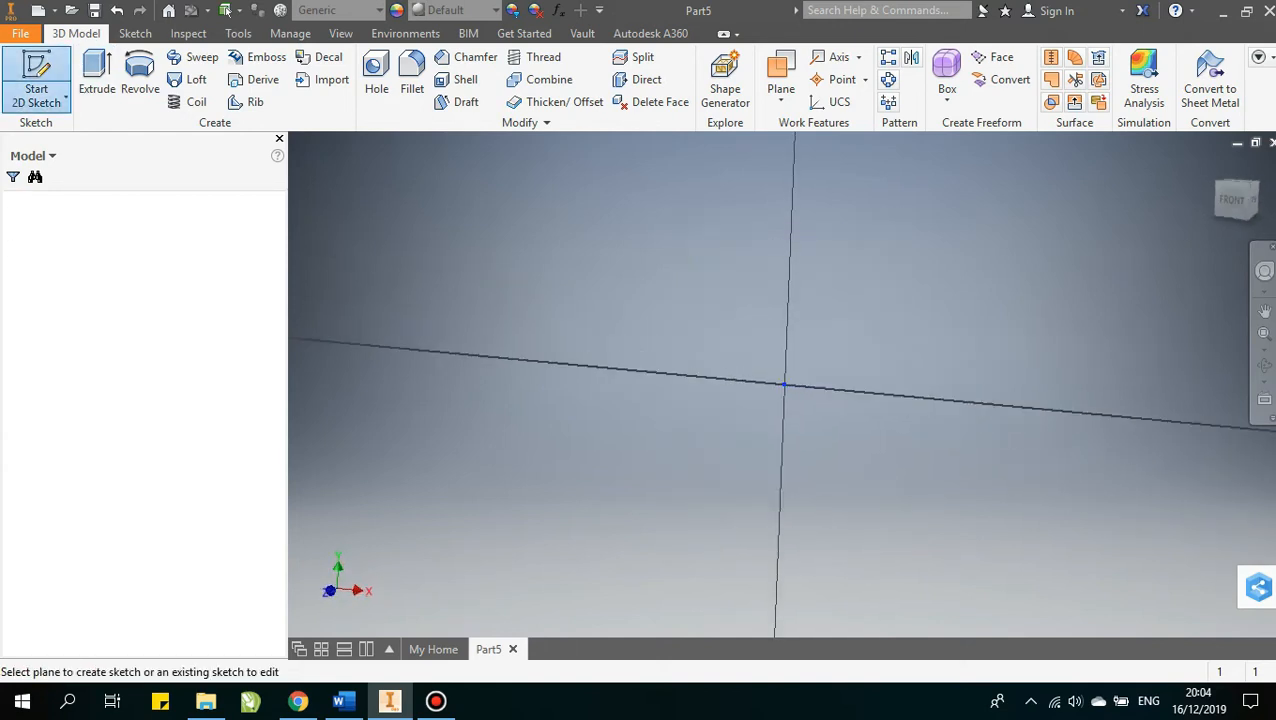
pyautogui.click(141, 75)
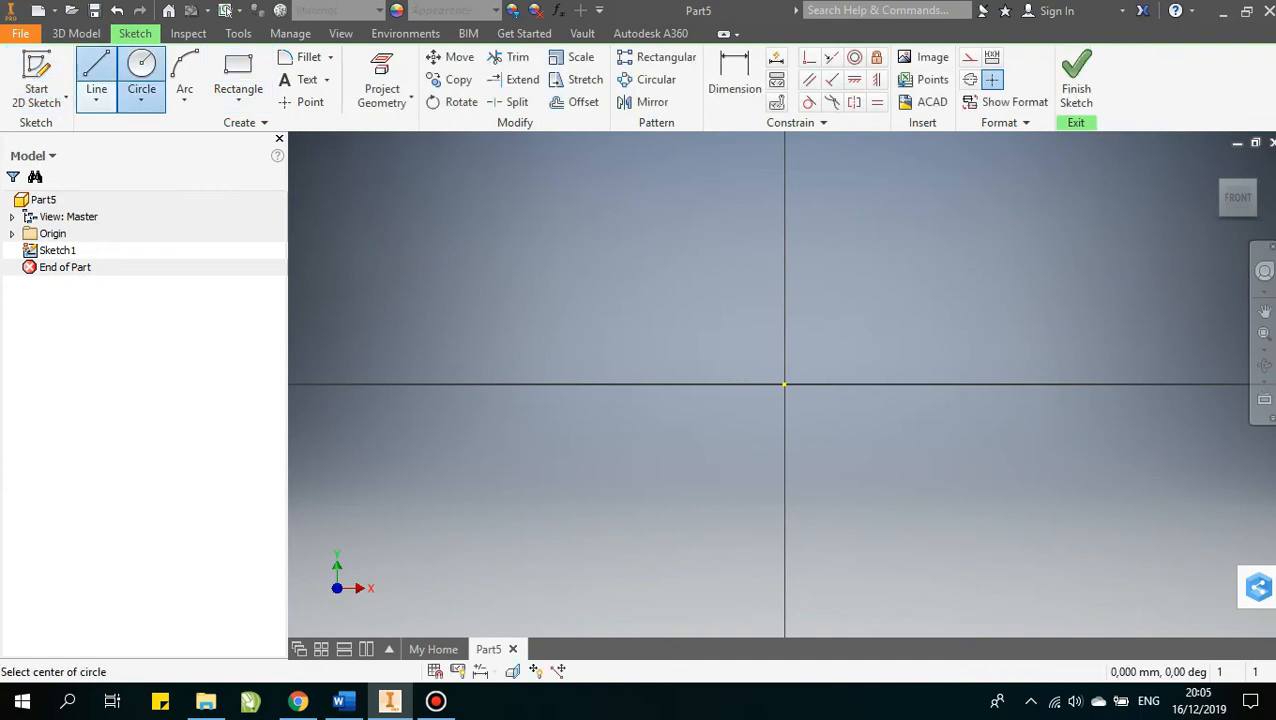
pyautogui.click(96, 75)
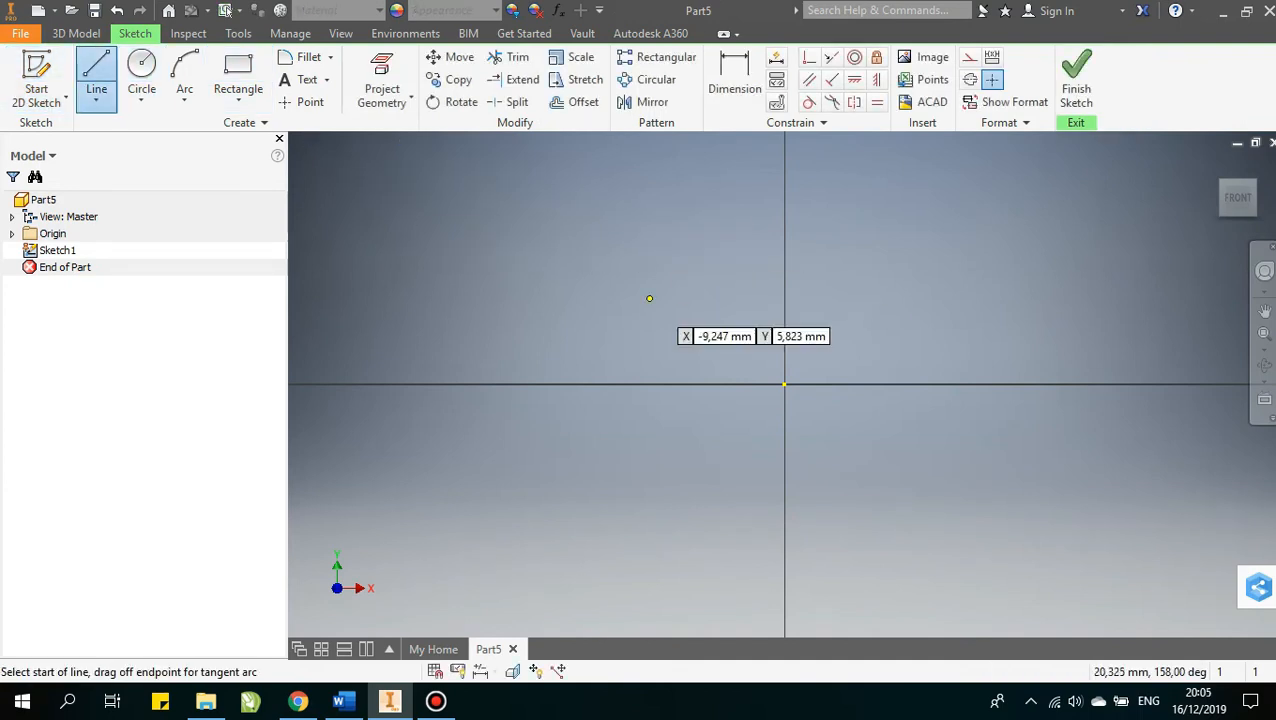
pyautogui.click(784, 384)
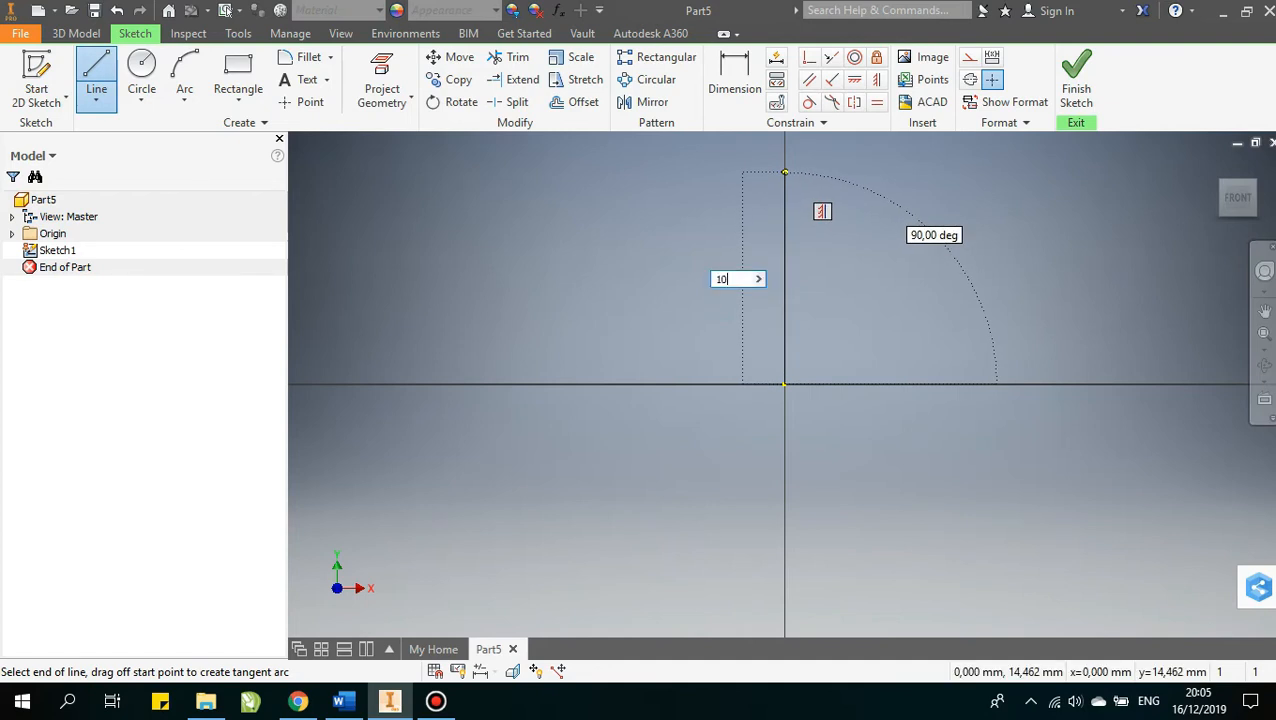
pyautogui.write('100')
pyautogui.press('Return')
pyautogui.moveTo(767, 187); pyautogui.dragTo(662, 457, button='middle')
pyautogui.scroll(2, 701, 358)
pyautogui.press('Escape')
pyautogui.scroll(3, 713, 338)
pyautogui.moveTo(713, 338); pyautogui.dragTo(733, 375, button='middle')
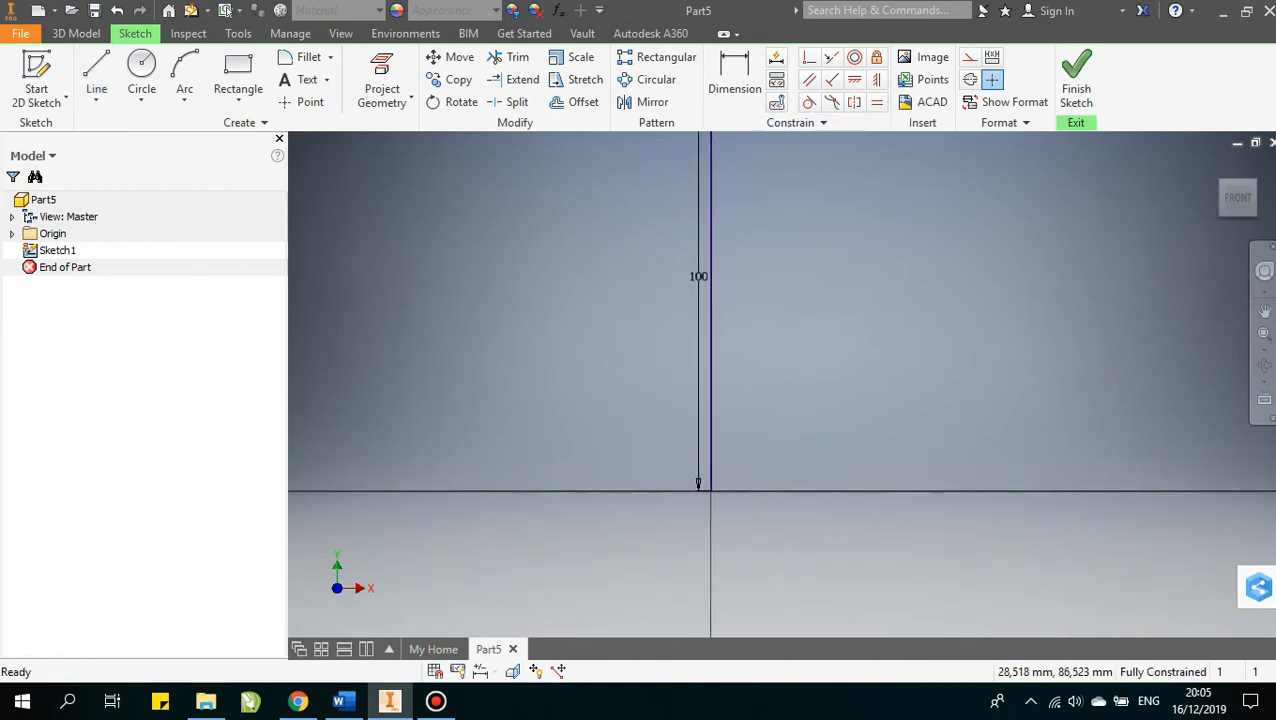
# Turn the 100 mm vertical line into a construction line
pyautogui.rightClick(712, 190)
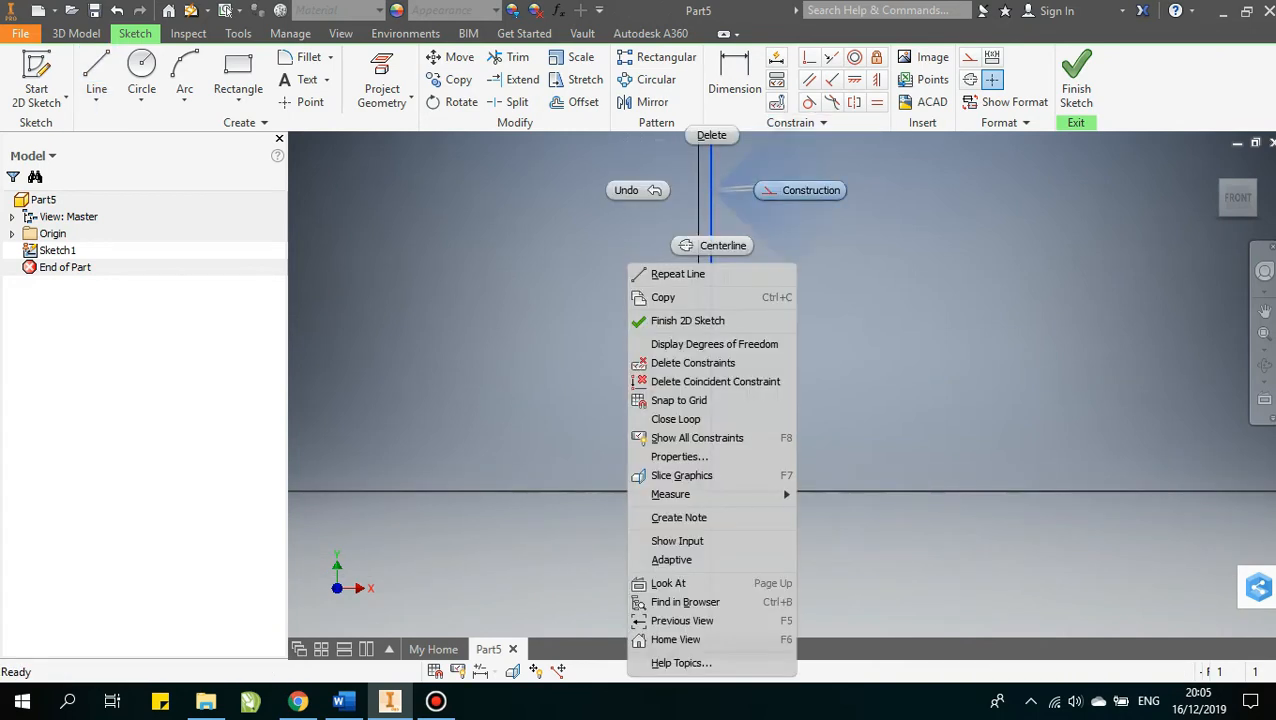
pyautogui.click(724, 248)
pyautogui.scroll(2, 724, 248)
pyautogui.moveTo(744, 232); pyautogui.dragTo(775, 320, button='middle')
# Draw a 40 mm horizontal line to the left from the top end of the vertical line
pyautogui.press('l')
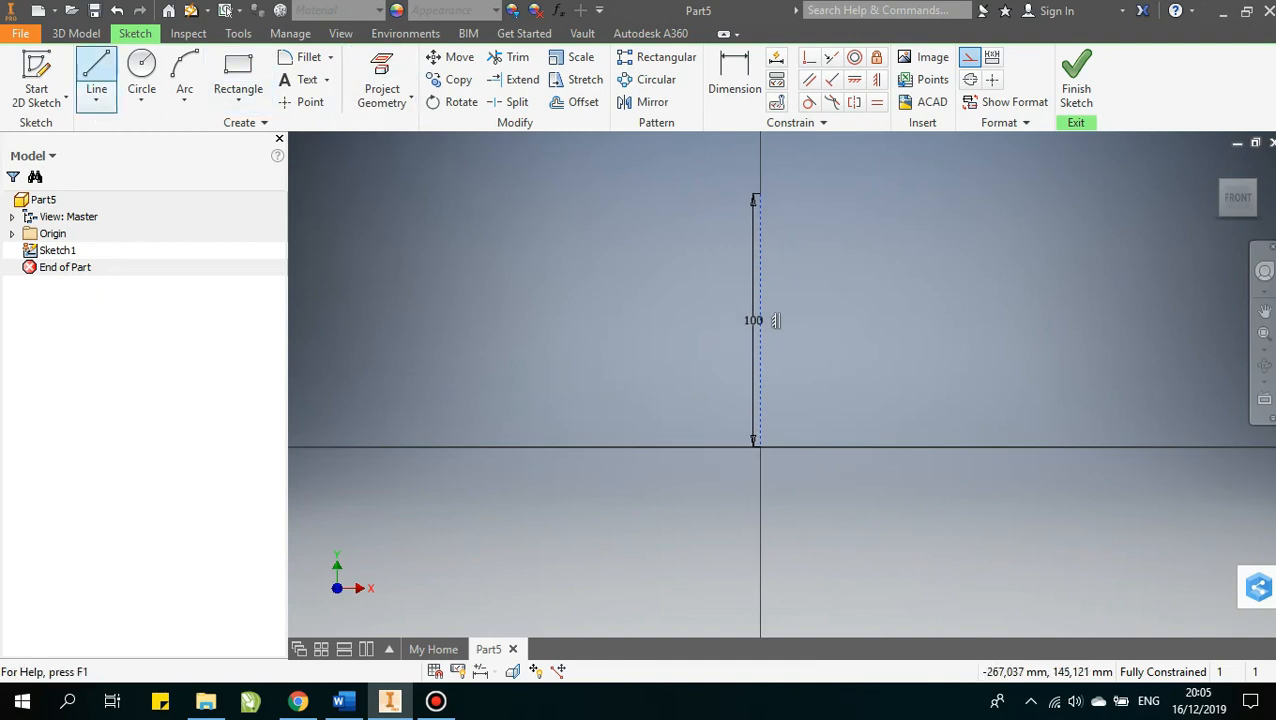
pyautogui.click(760, 194)
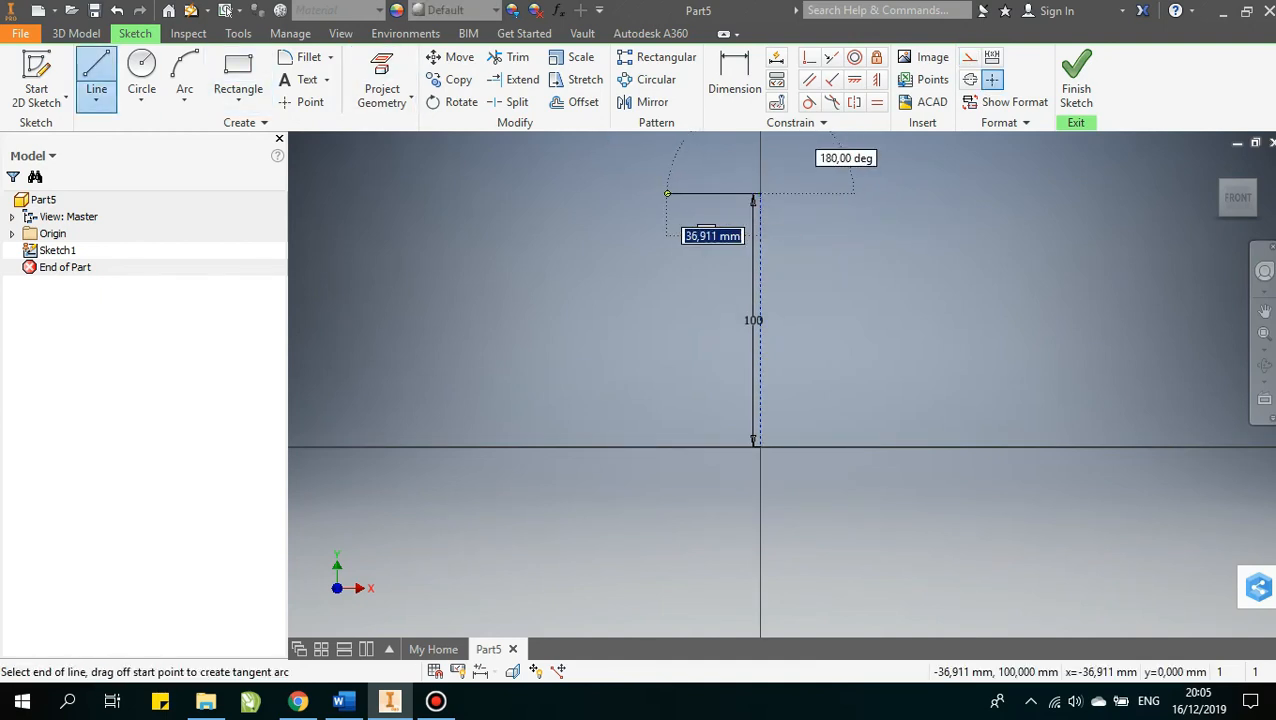
pyautogui.click(660, 193)
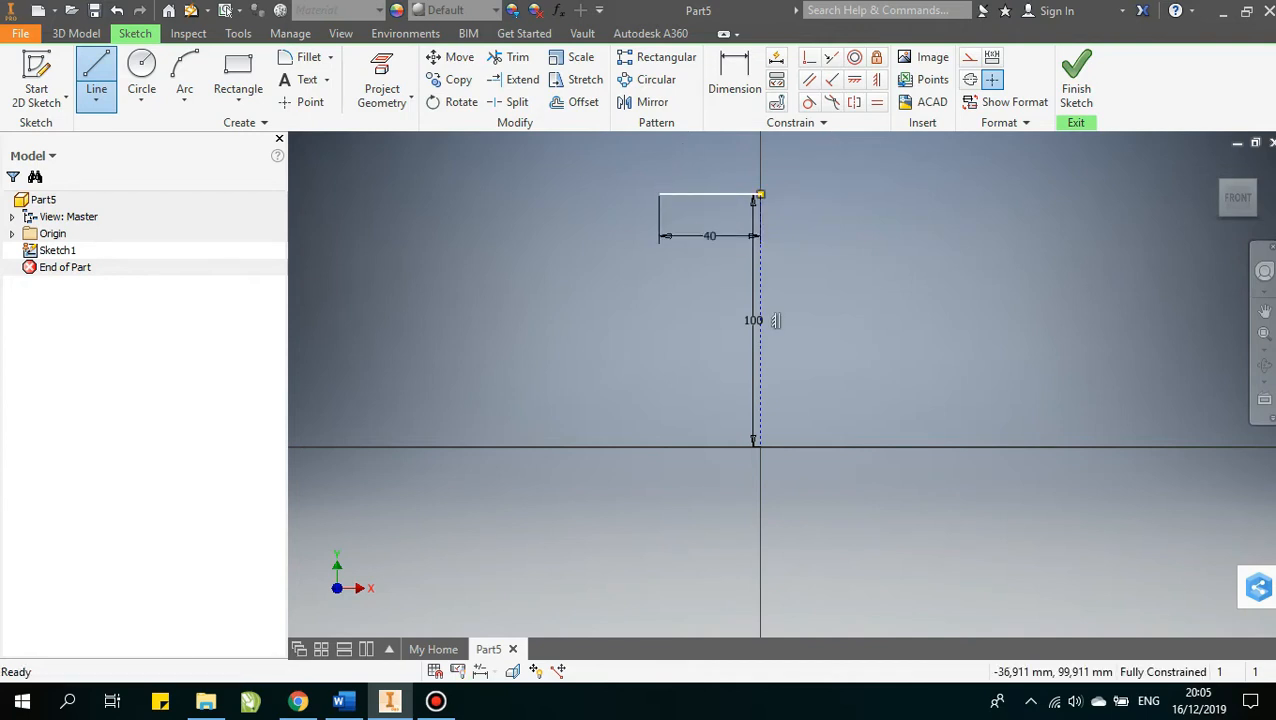
# Change the vertical line back to a normal line and make the 40 mm horizontal line construction
pyautogui.rightClick(668, 192)
pyautogui.click(772, 189)
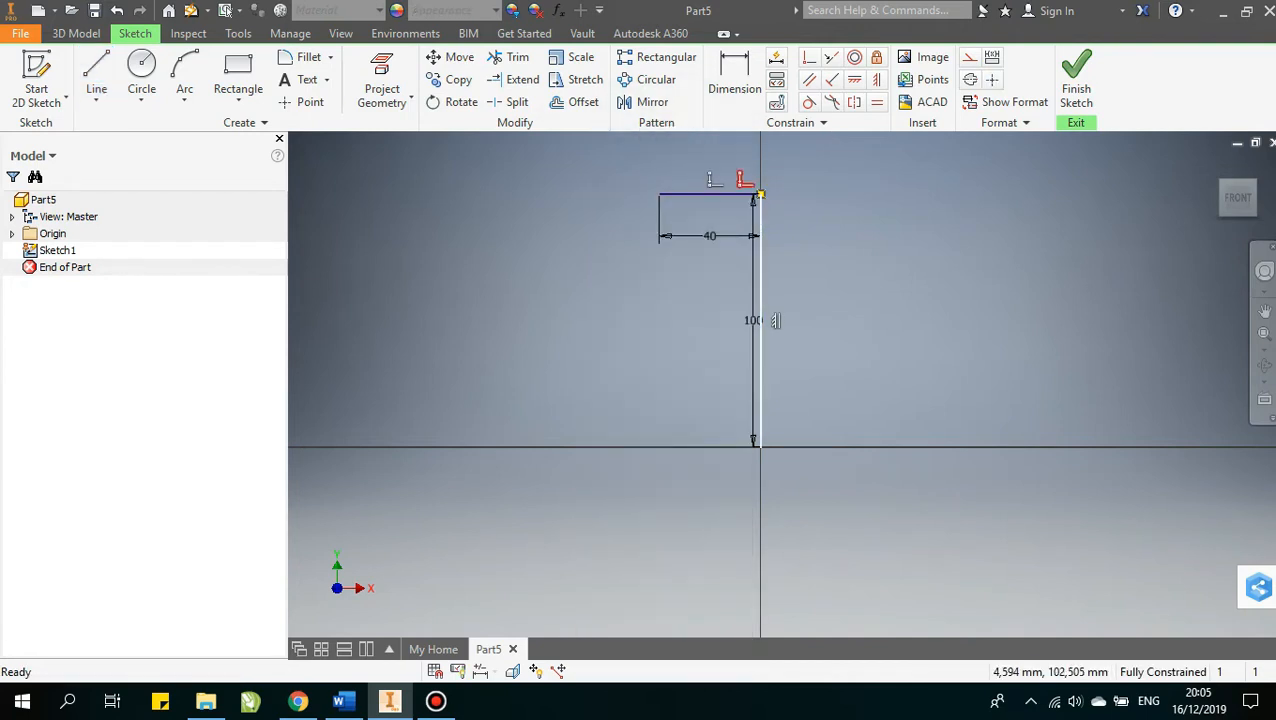
pyautogui.click(98, 66)
pyautogui.rightClick(692, 188)
pyautogui.click(694, 193)
pyautogui.rightClick(693, 192)
pyautogui.click(776, 190)
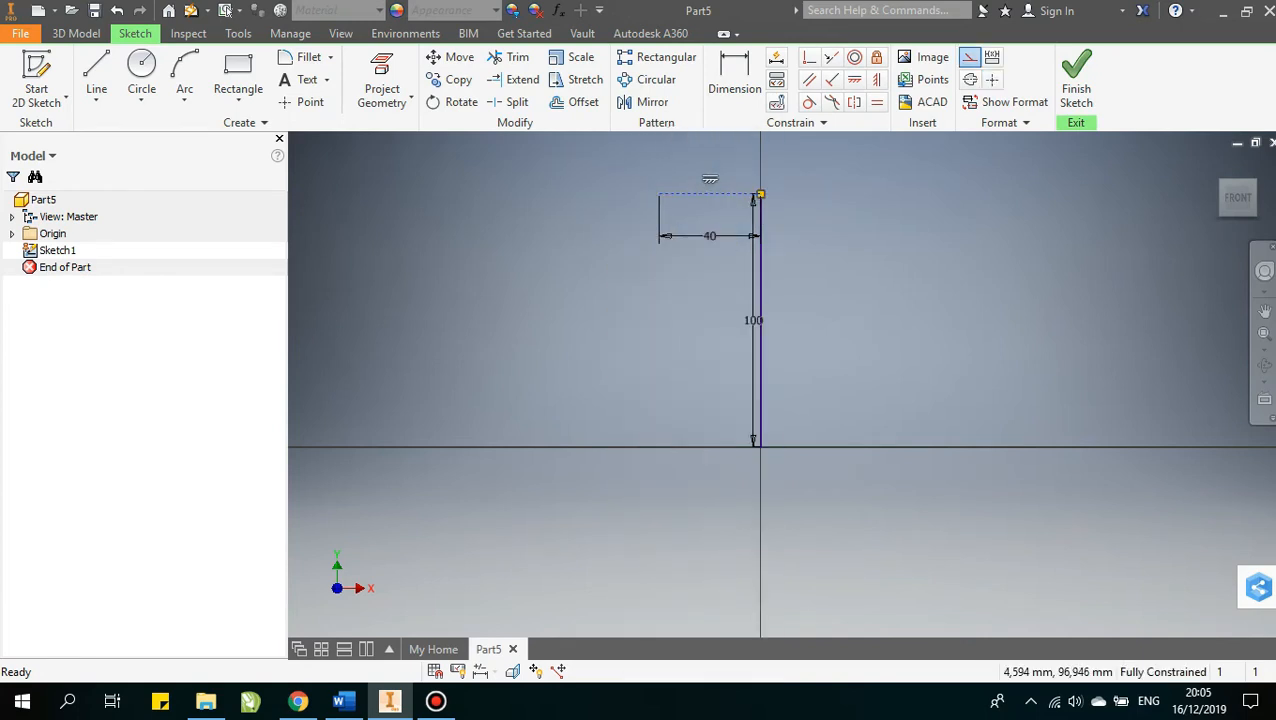
# Close the rectangle with a vertical line from the horizontal line's left end to the baseline and a bottom line to the origin
pyautogui.click(96, 75)
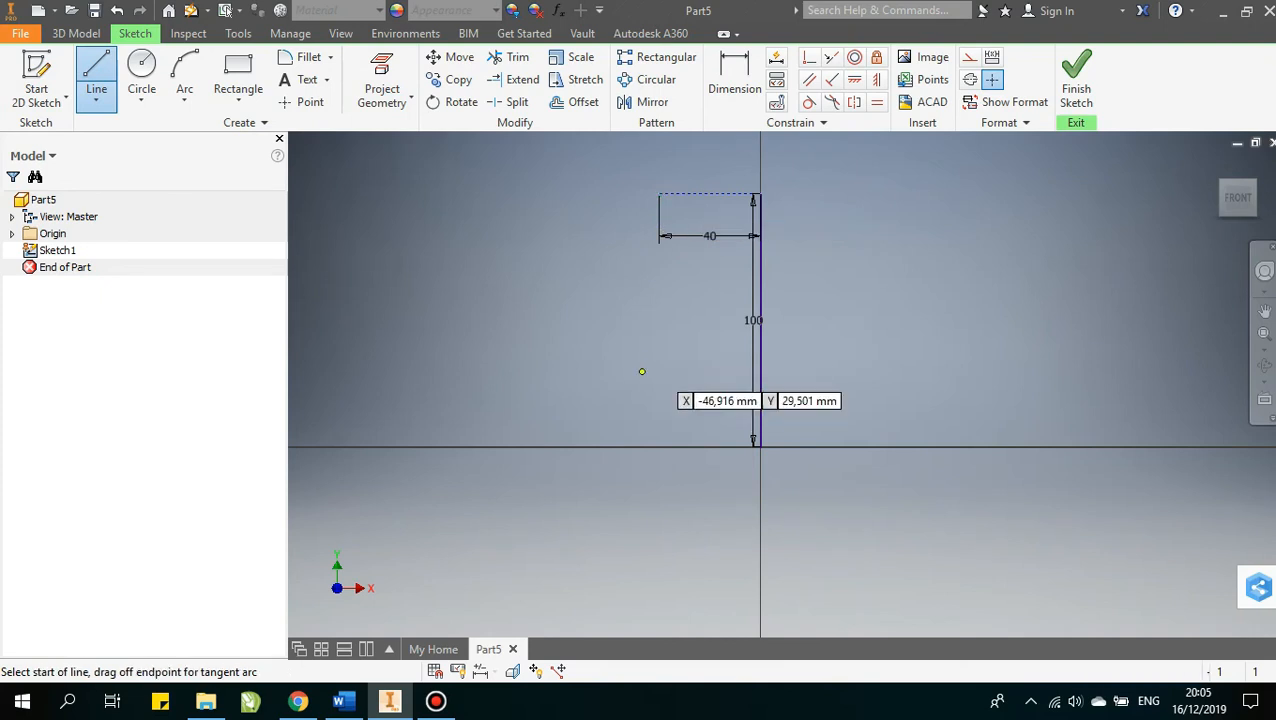
pyautogui.click(659, 194)
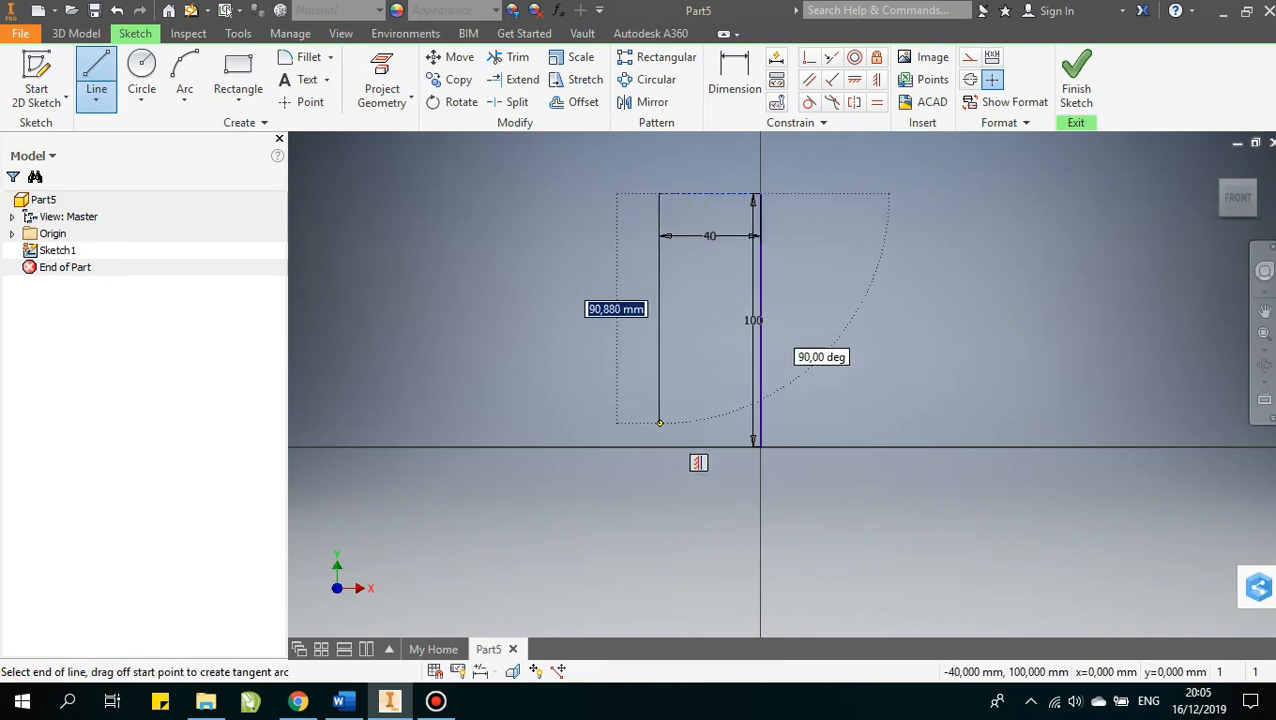
pyautogui.click(659, 446)
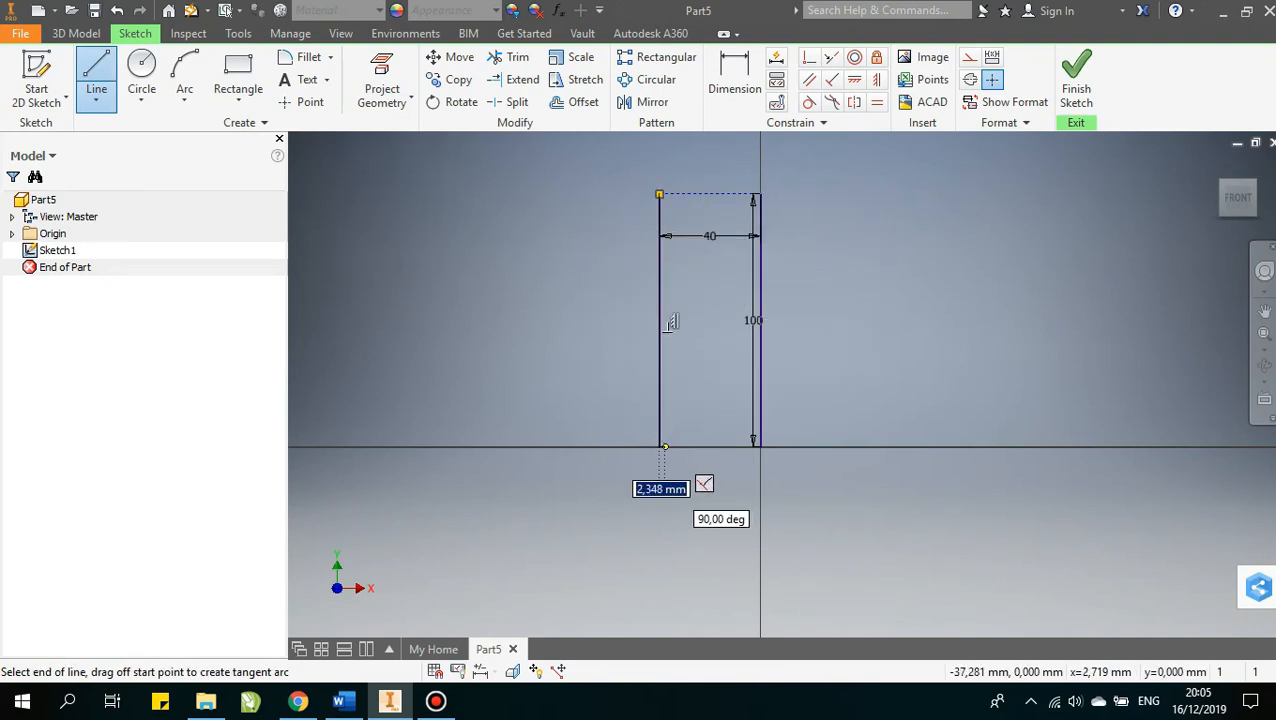
pyautogui.click(659, 446)
pyautogui.click(760, 446)
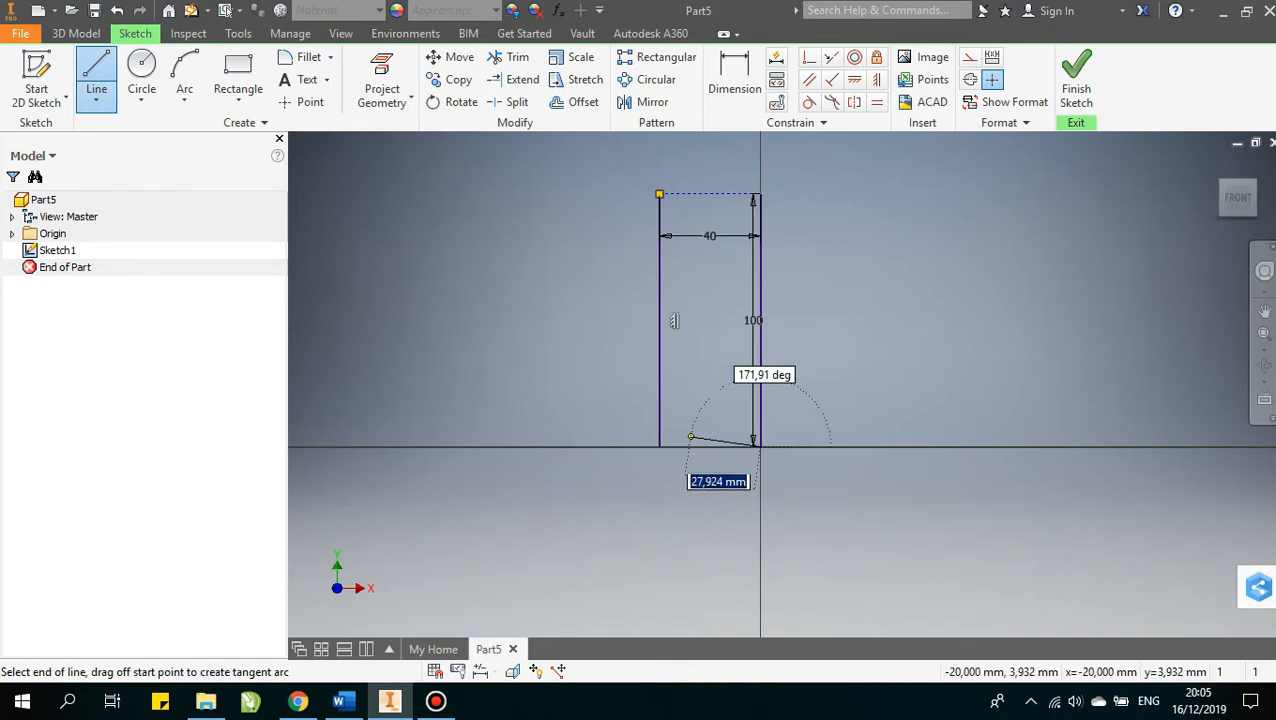
pyautogui.click(760, 194)
pyautogui.press('Escape')
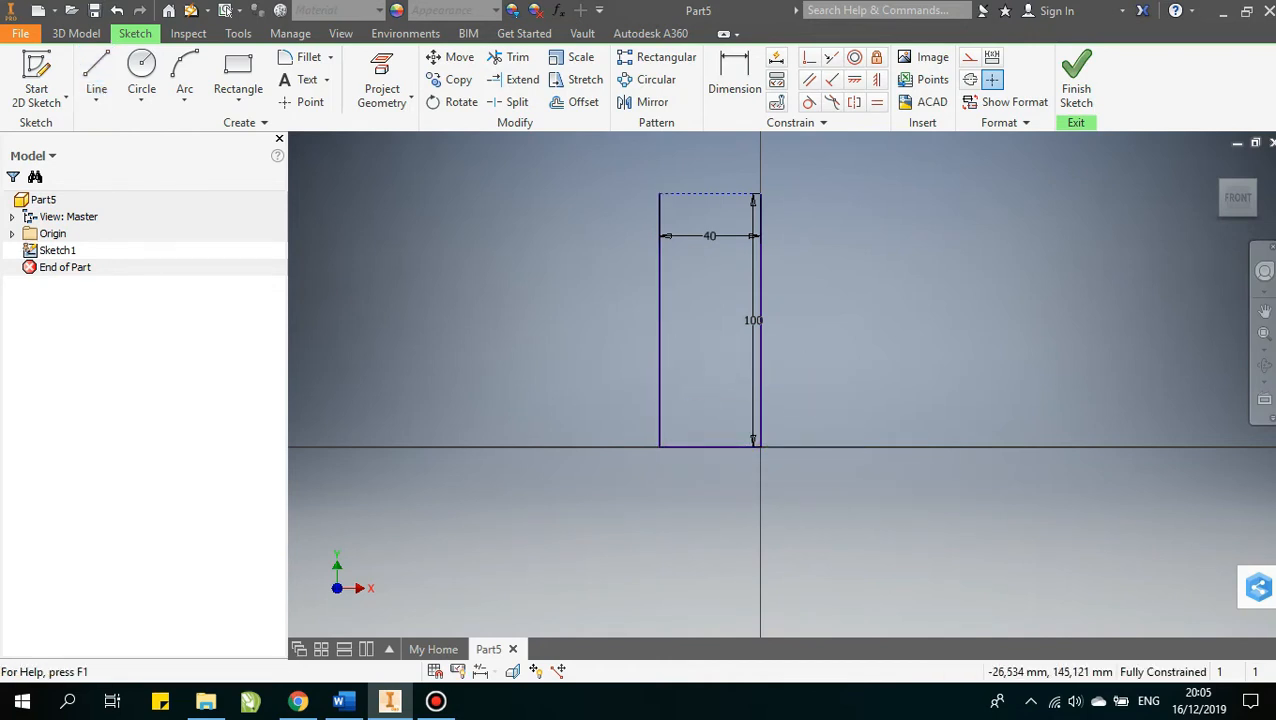
# Offset the rectangle 6 mm inward
pyautogui.click(575, 102)
pyautogui.click(658, 287)
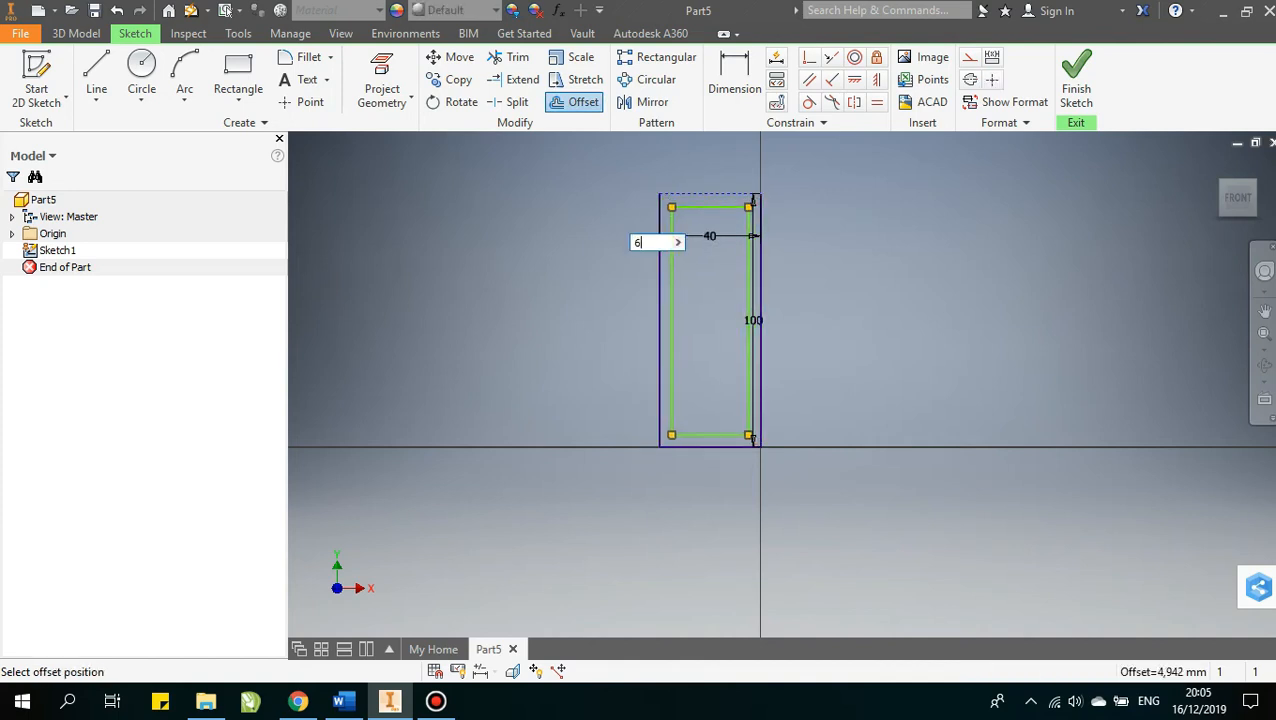
pyautogui.press('Return')
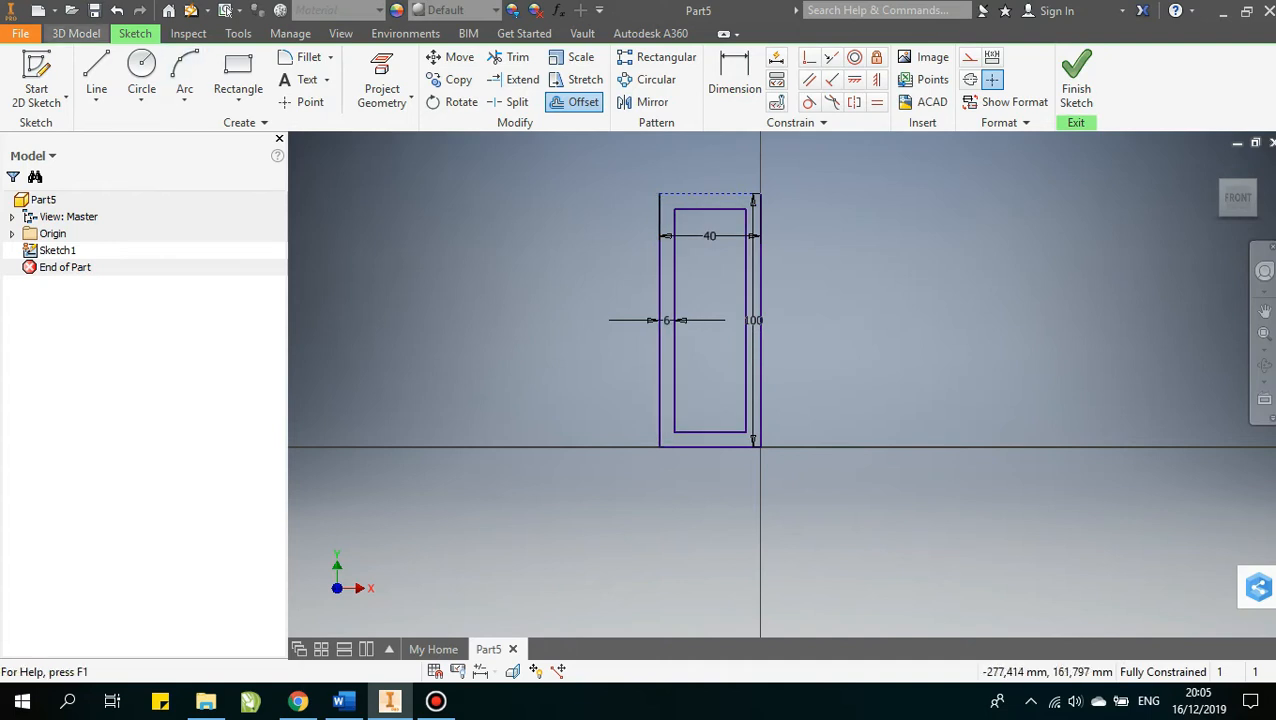
# Draw lines joining the inner rectangle's top-left corner to the outer top-left corner via the top edge, and its bottom-right corner to the right edge
pyautogui.press('l')
pyautogui.click(675, 193)
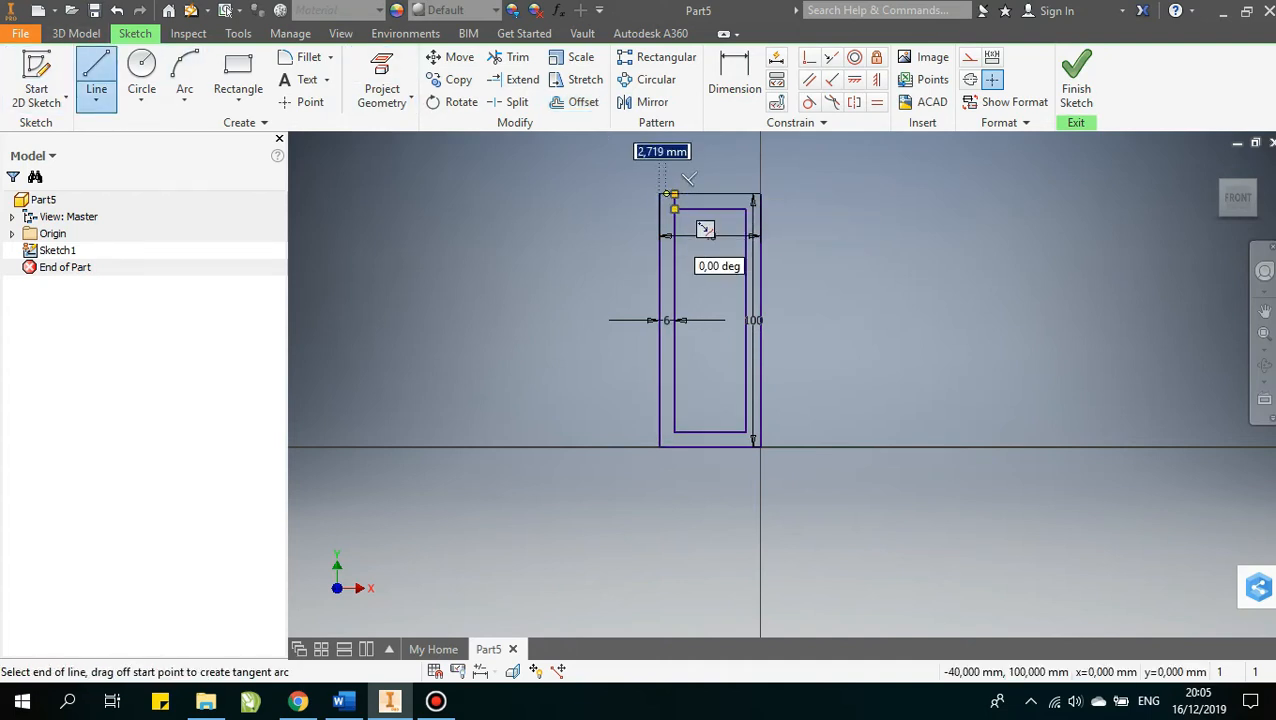
pyautogui.click(675, 193)
pyautogui.scroll(-3, 760, 445)
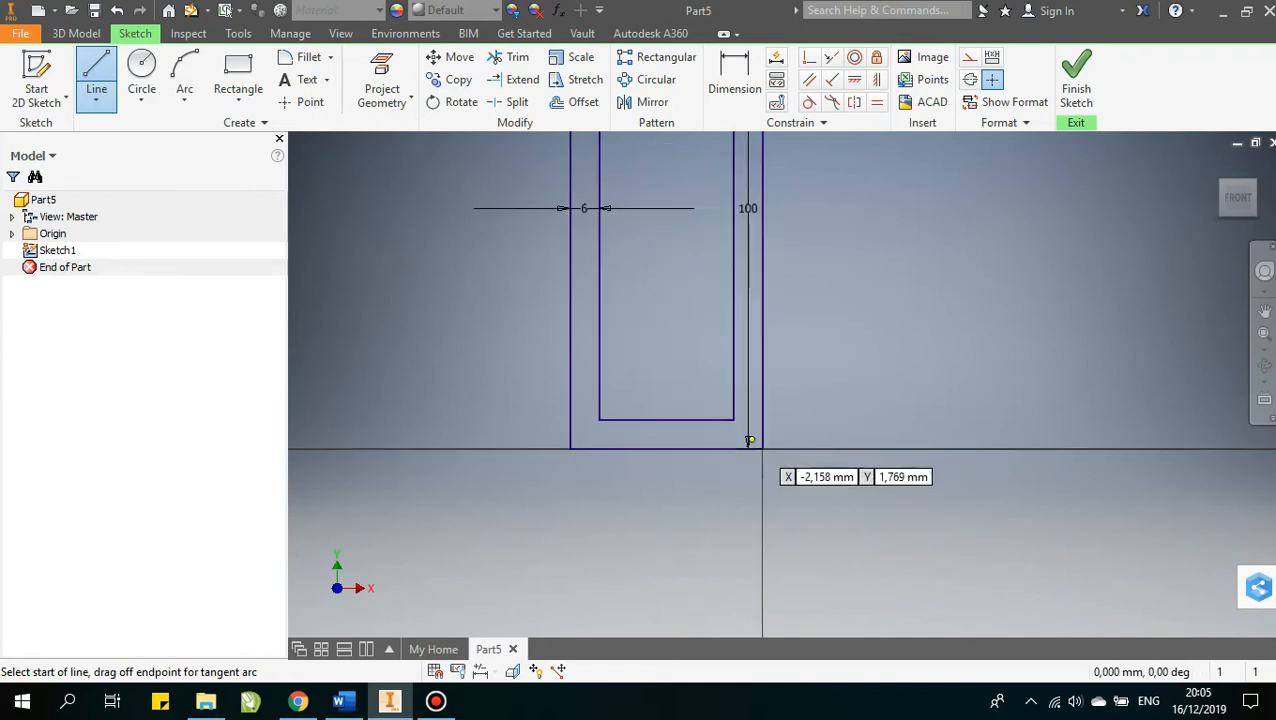
pyautogui.click(762, 449)
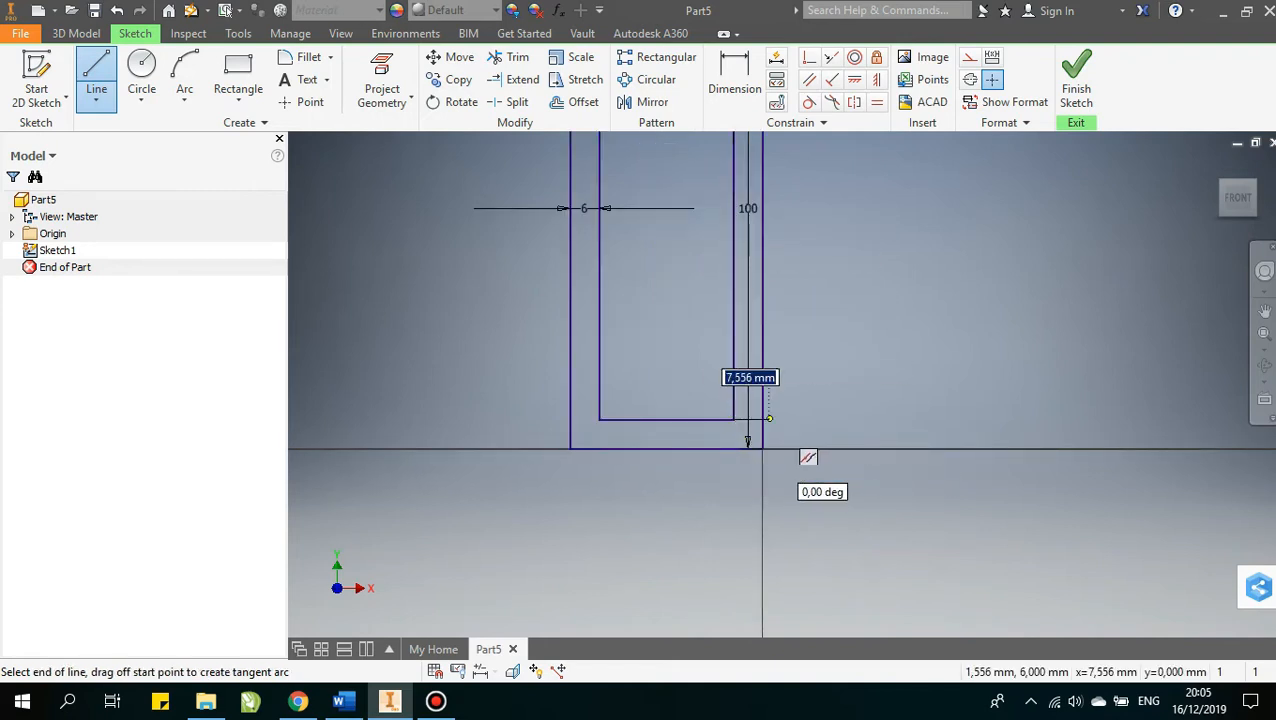
pyautogui.click(762, 419)
pyautogui.press('Escape')
pyautogui.moveTo(779, 323); pyautogui.dragTo(770, 415, button='middle')
pyautogui.scroll(1, 770, 417)
pyautogui.moveTo(698, 212); pyautogui.dragTo(696, 315, button='middle')
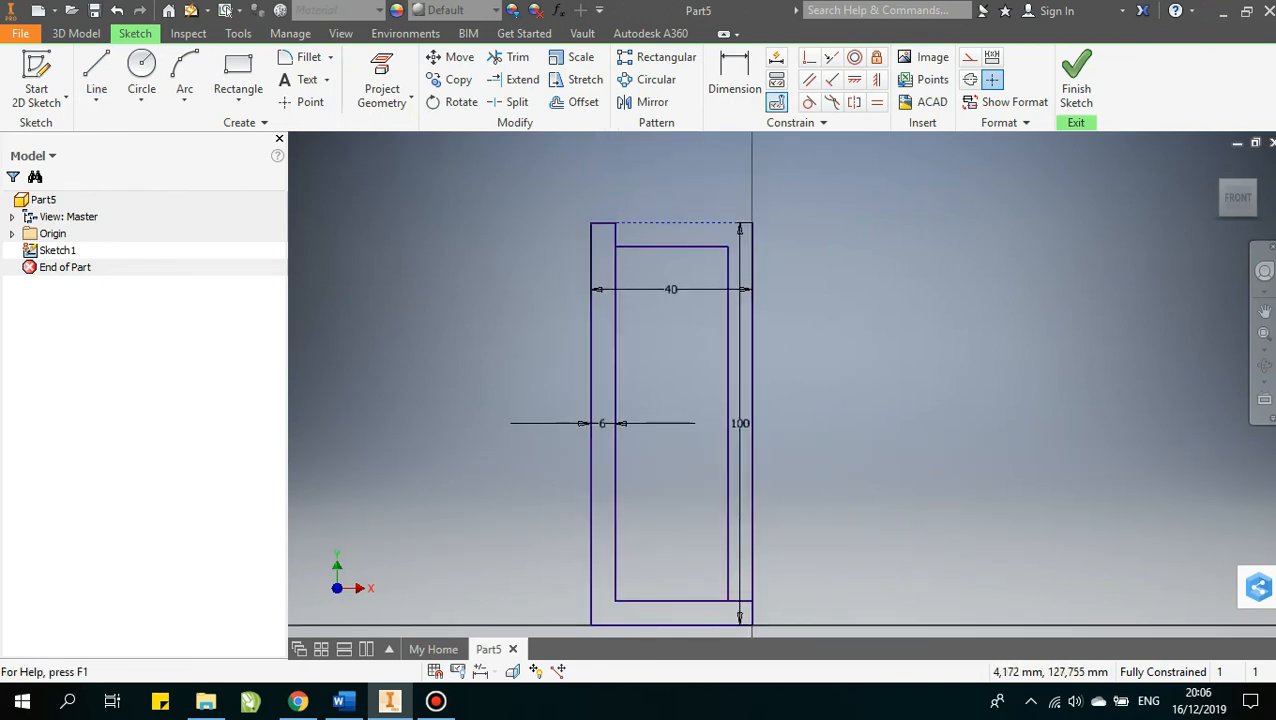
# Trim the inner rectangle's top and right lines, and turn the outer right vertical line into construction
pyautogui.click(509, 57)
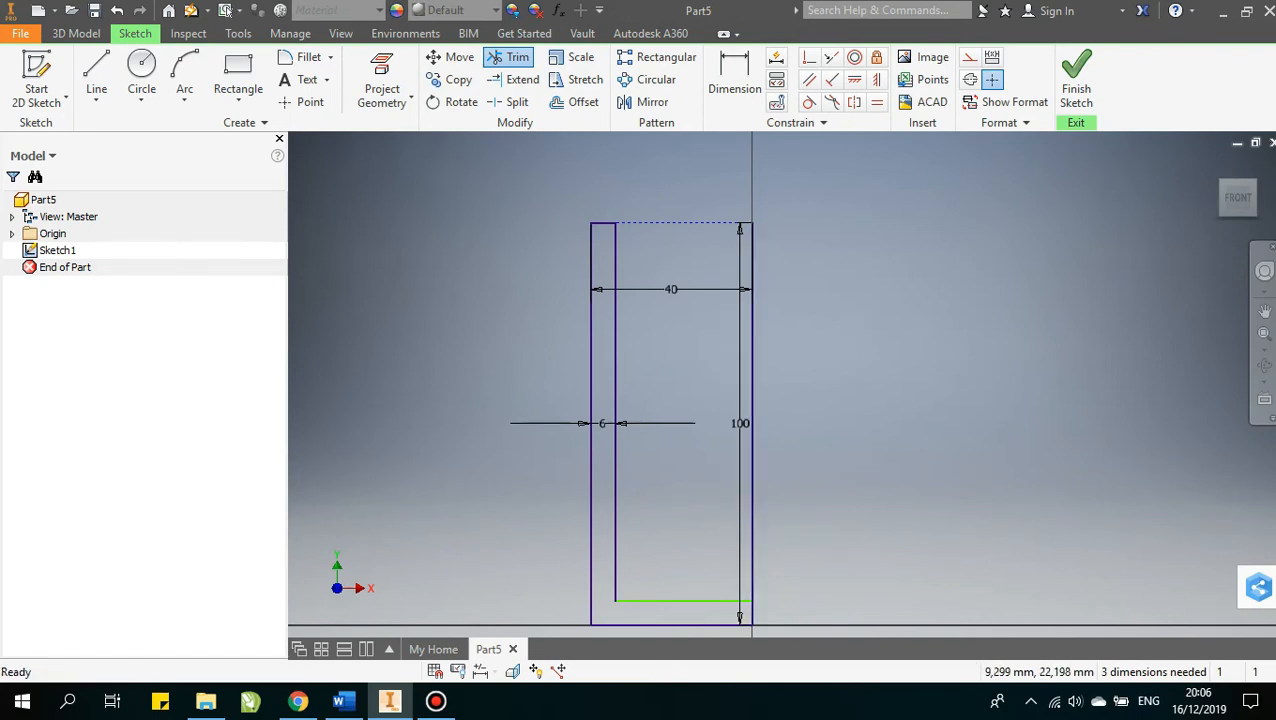
pyautogui.rightClick(757, 180)
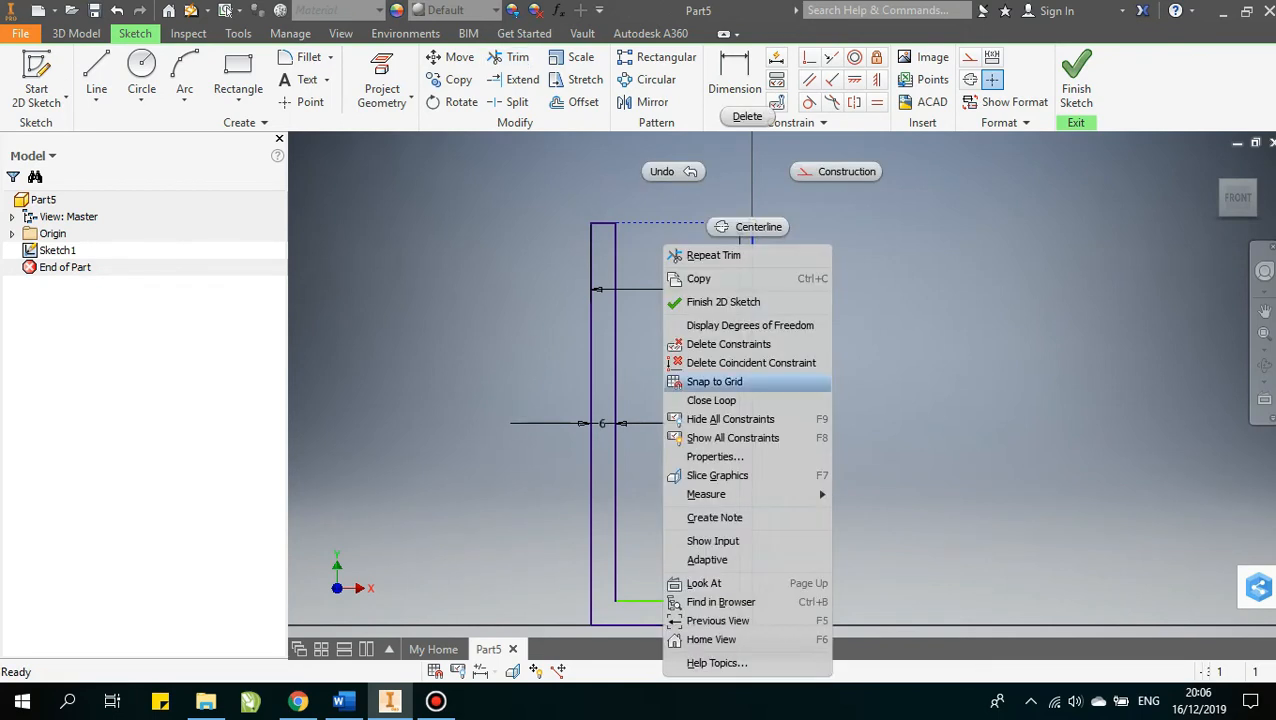
pyautogui.click(834, 171)
pyautogui.scroll(1, 832, 402)
pyautogui.moveTo(832, 402); pyautogui.dragTo(786, 319, button='middle')
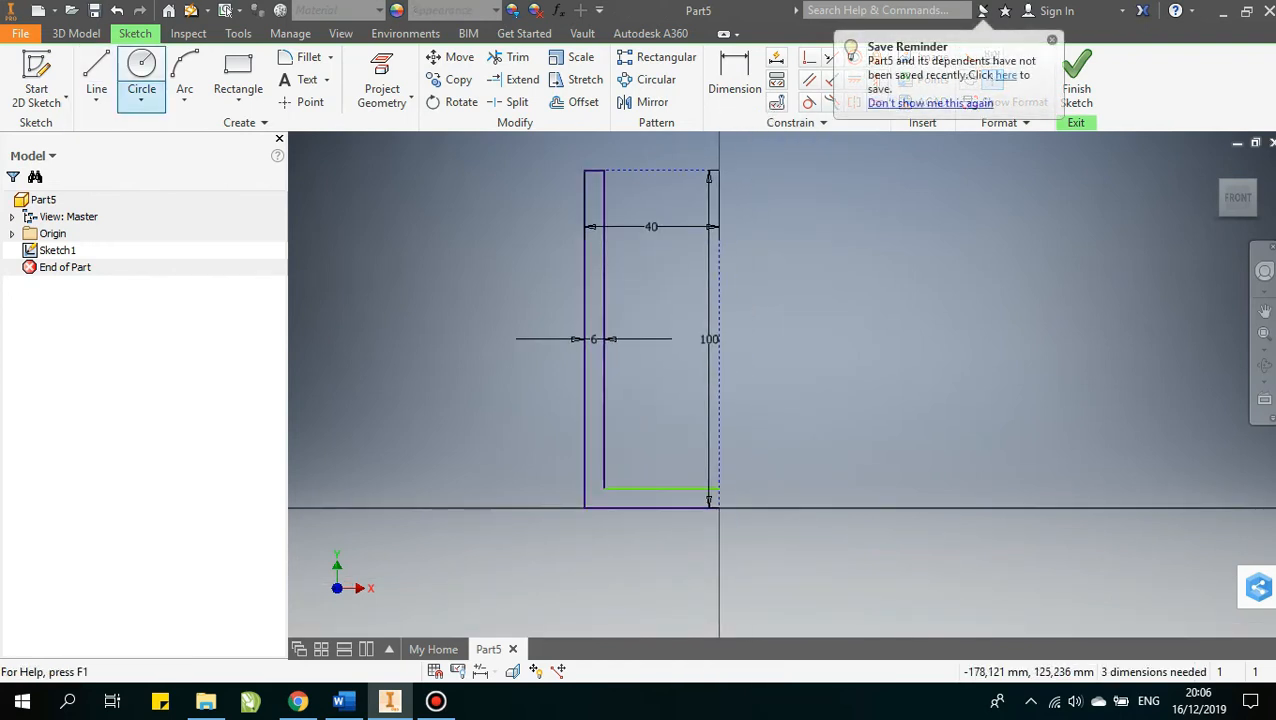
# Draw a short vertical line closing the right end of the 6 mm floor section at the axis
pyautogui.click(96, 72)
pyautogui.click(718, 487)
pyautogui.press('Escape')
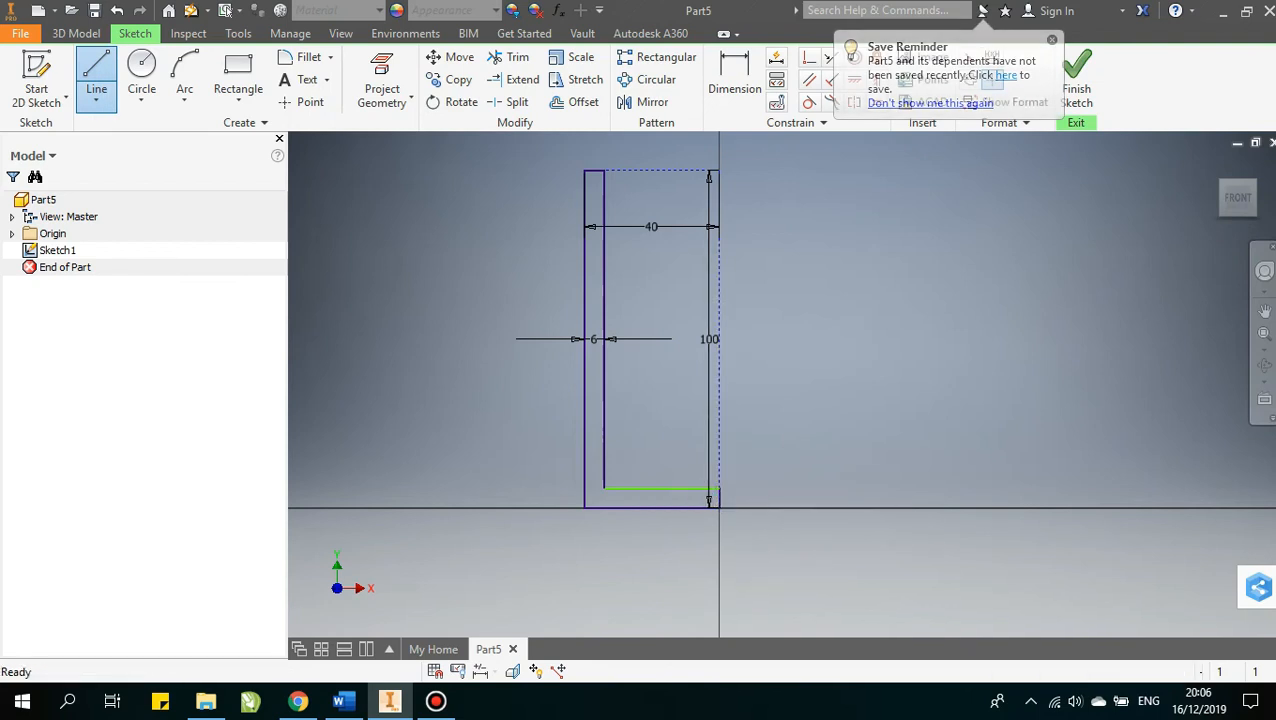
# Revolve the L-shaped profile fully around the vertical construction line as a new solid
pyautogui.click(76, 33)
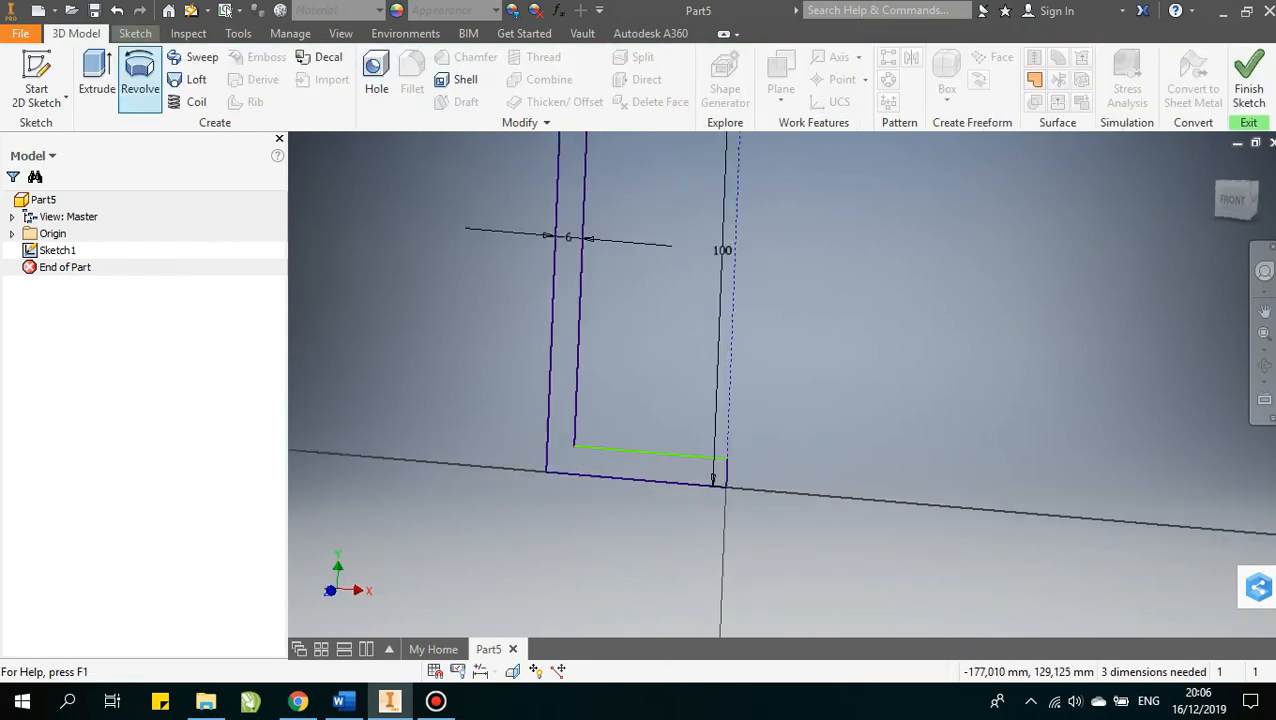
pyautogui.click(140, 75)
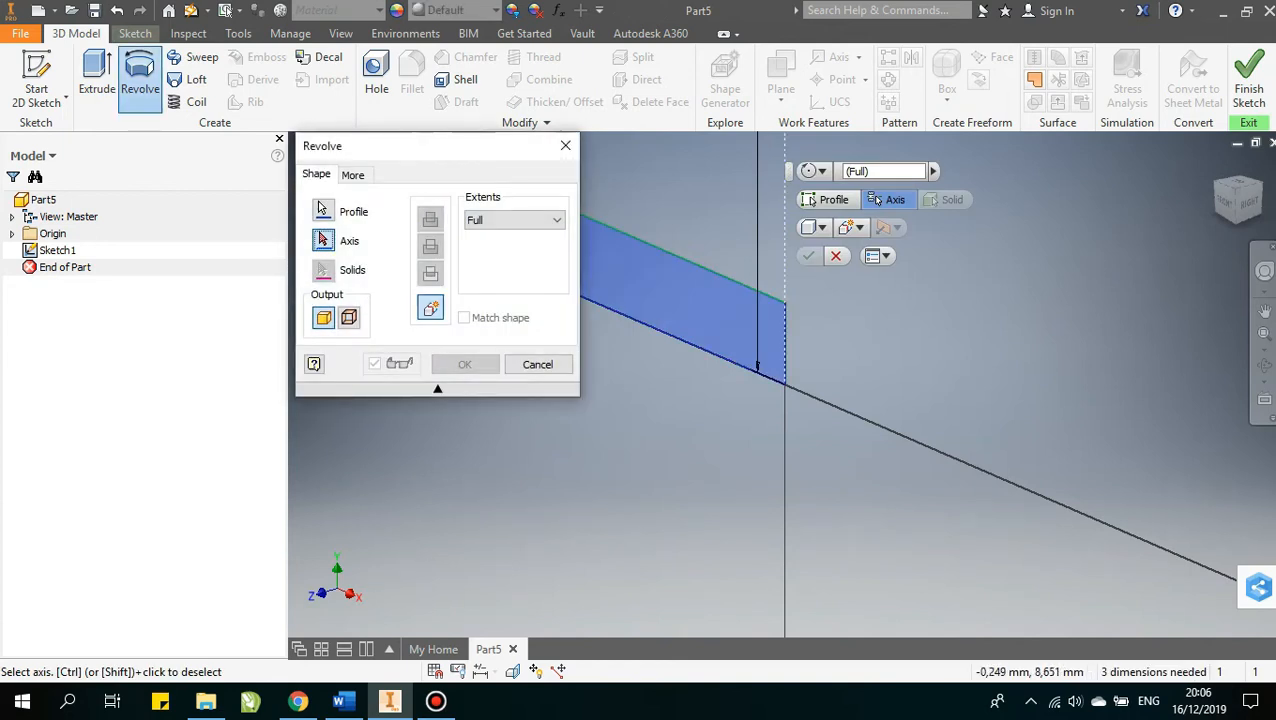
pyautogui.click(784, 285)
pyautogui.click(465, 364)
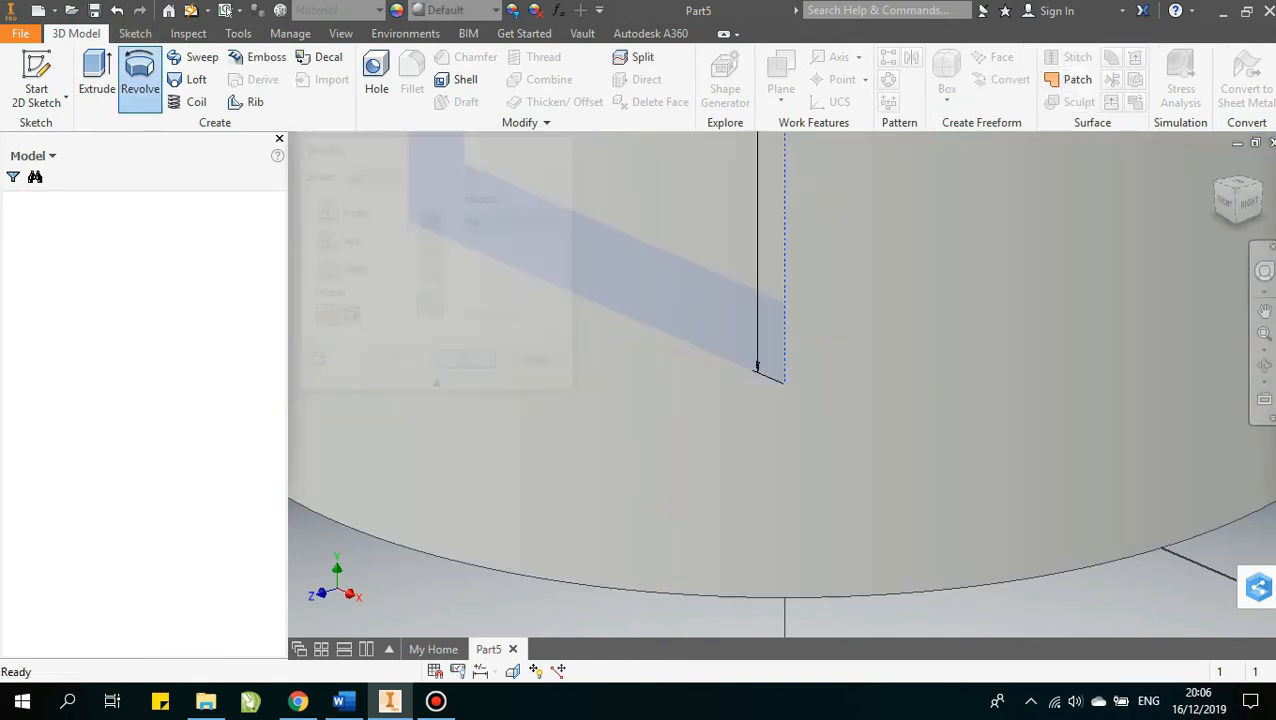
pyautogui.scroll(6, 530, 358)
pyautogui.moveTo(640, 336); pyautogui.dragTo(640, 400, button='middle')
pyautogui.scroll(2, 614, 475)
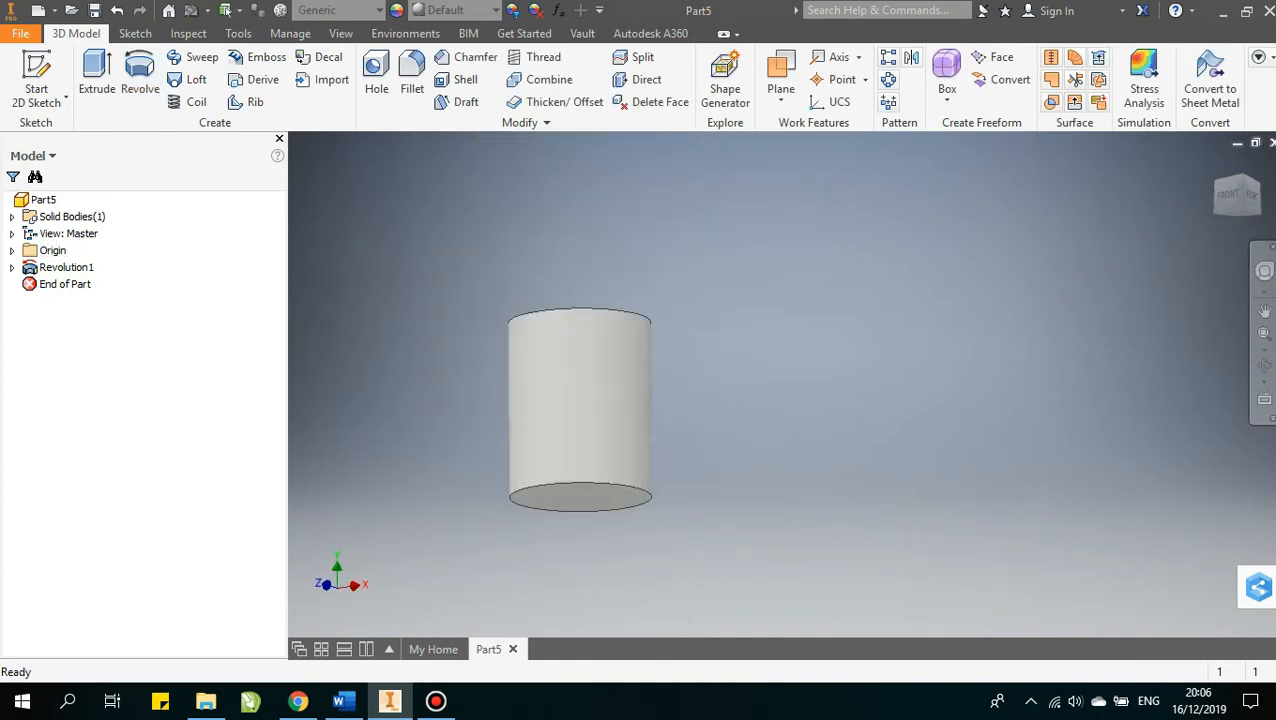
# Start a sketch on the XY plane and show the cup sliced at the sketch plane
pyautogui.click(12, 250)
pyautogui.click(67, 300)
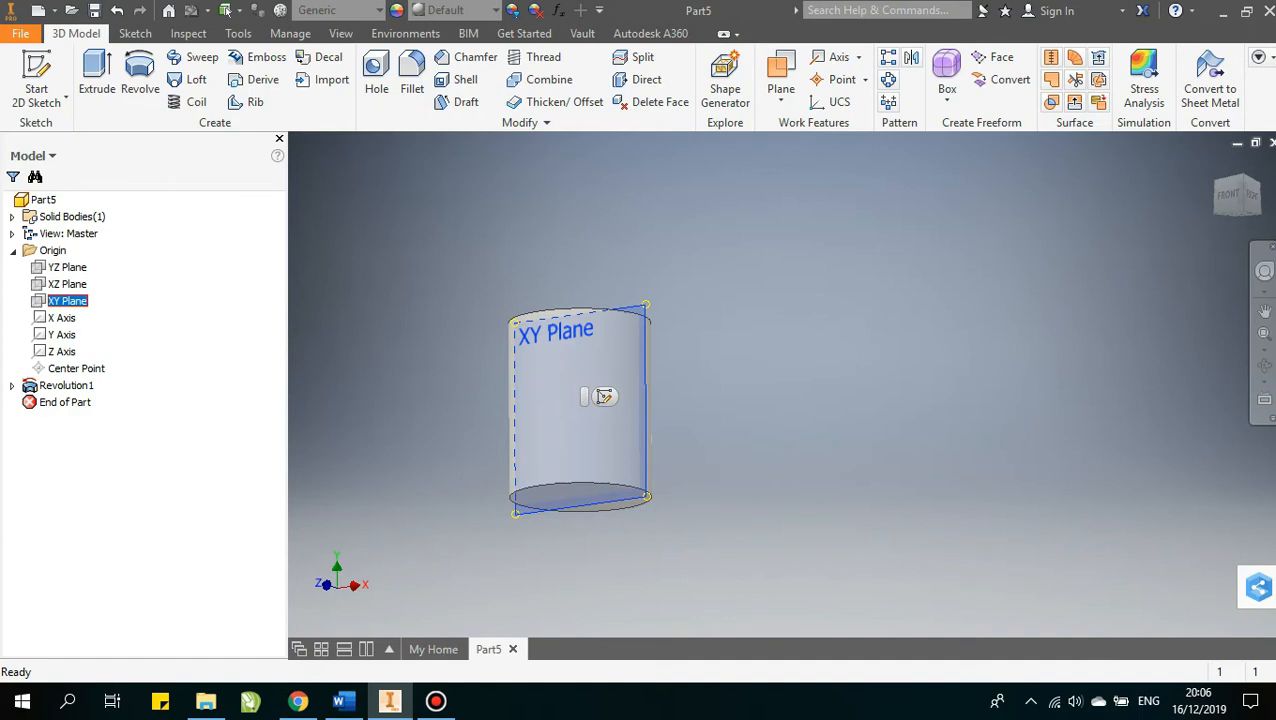
pyautogui.click(603, 396)
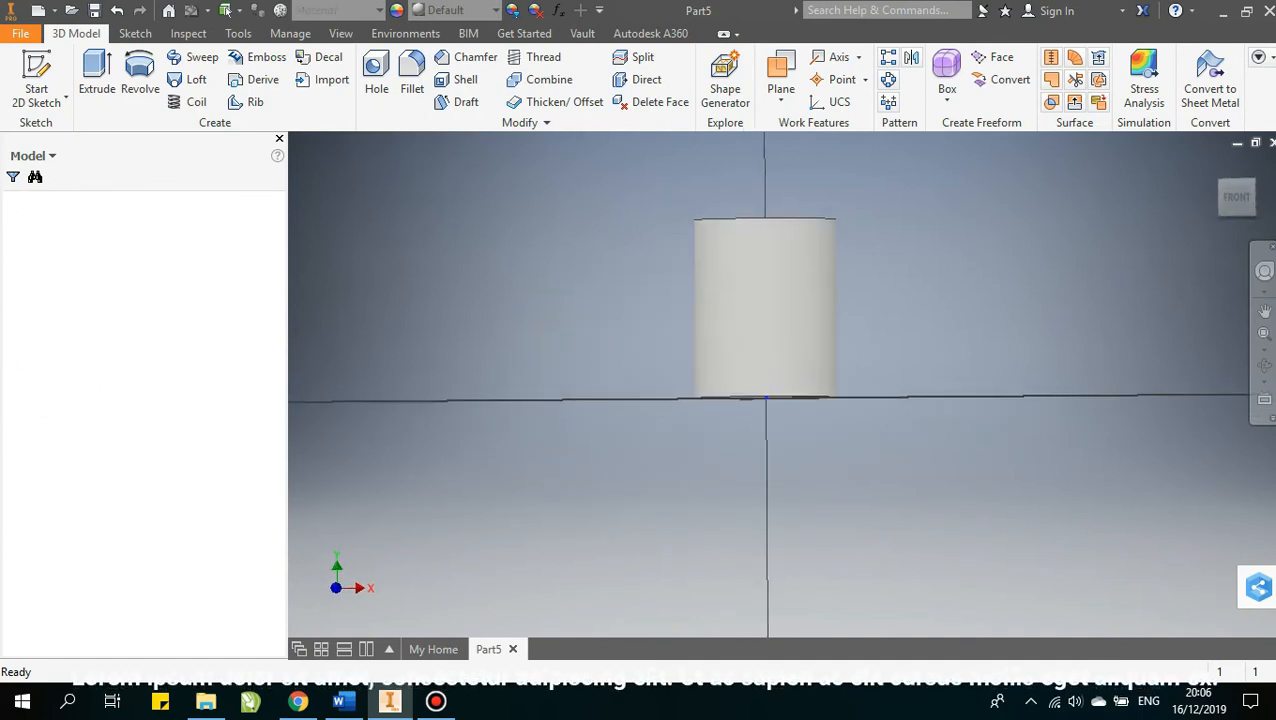
pyautogui.scroll(-3, 808, 418)
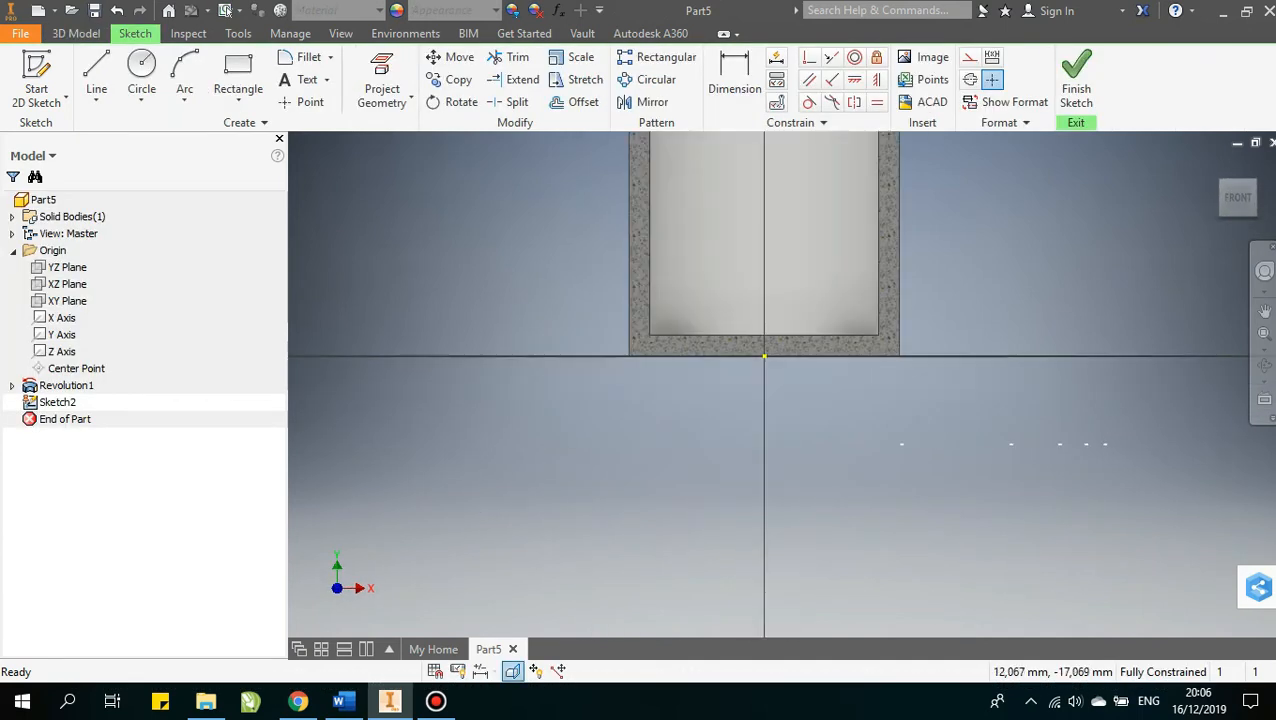
# Draw a vertical line along the axis through the 6 mm floor, from its inner surface down to the origin
pyautogui.moveTo(713, 330); pyautogui.dragTo(659, 421, button='middle')
pyautogui.press('l')
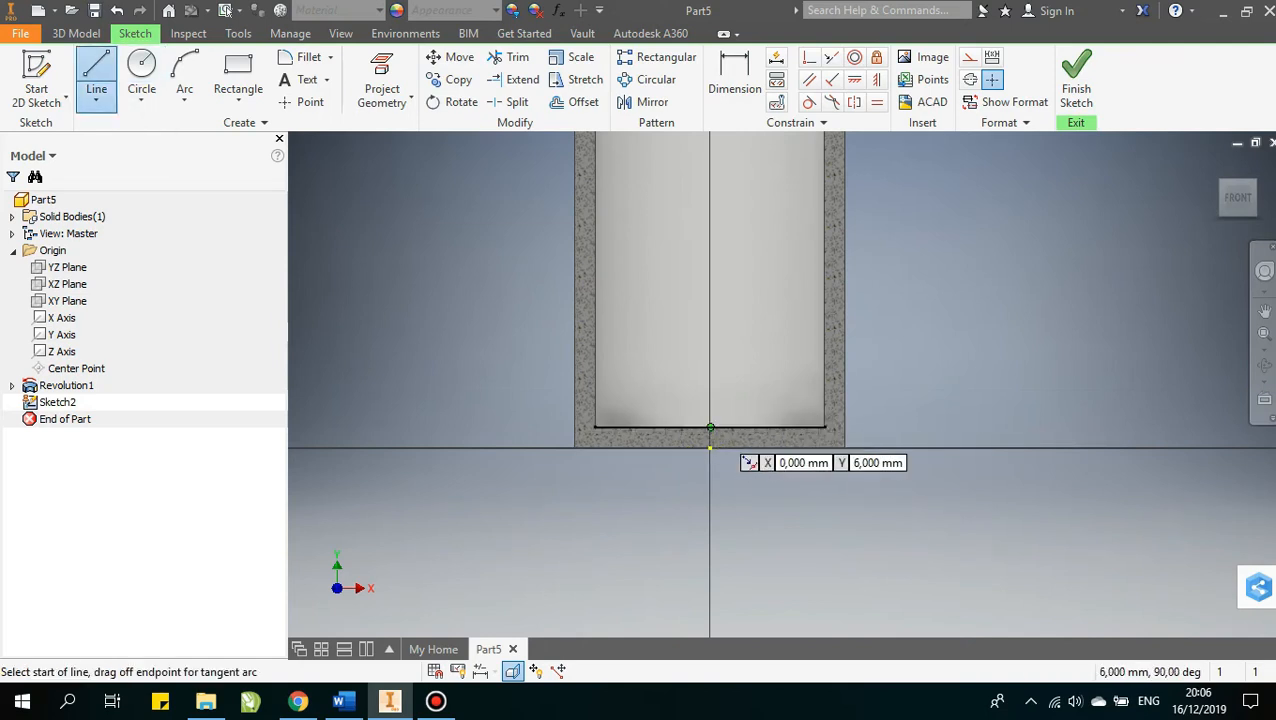
pyautogui.click(710, 426)
pyautogui.click(710, 448)
pyautogui.press('Escape')
pyautogui.scroll(-3, 709, 461)
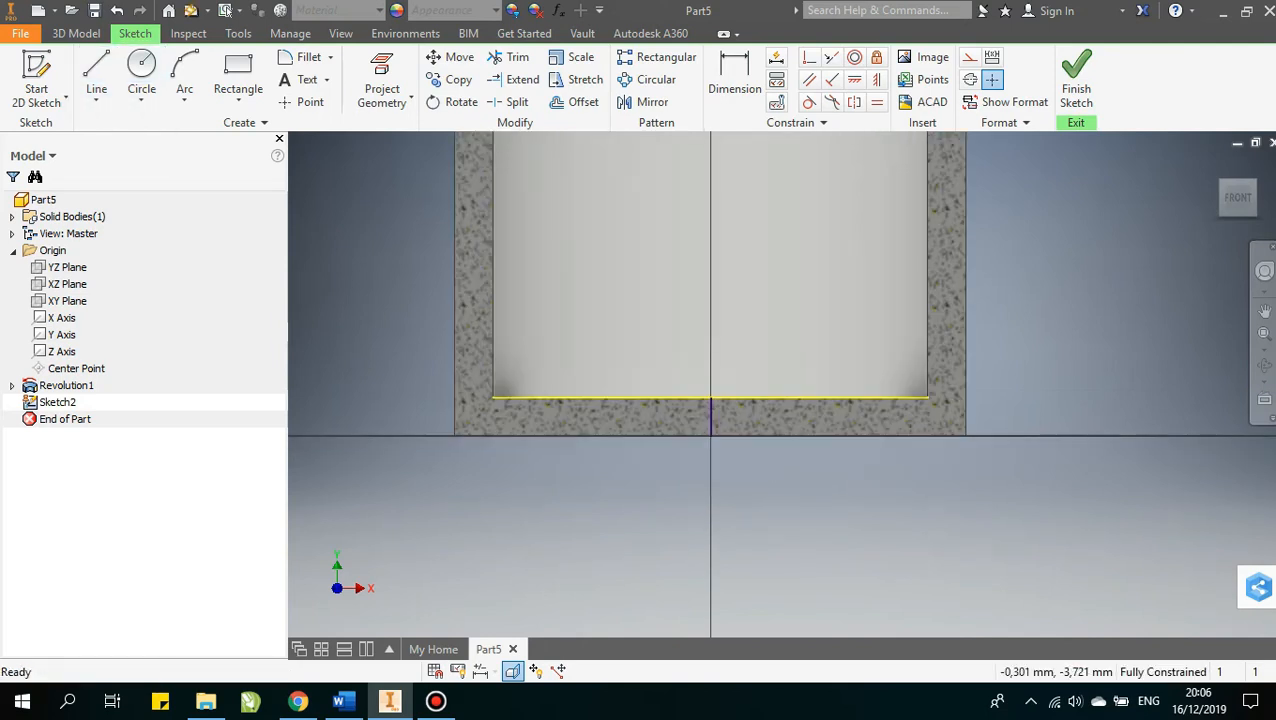
# Draw a short slanted line rising about 2 mm from the floor's underside, about 31 mm left of the axis, and a horizontal line to the axis
pyautogui.click(96, 85)
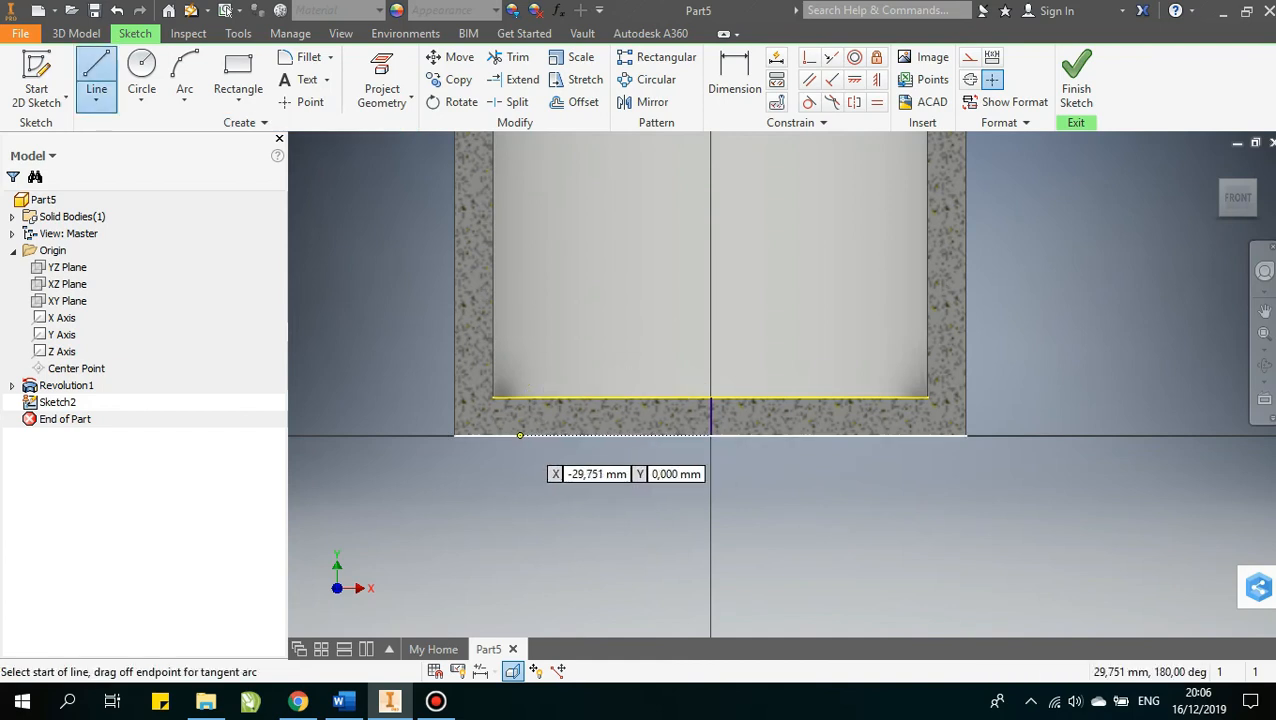
pyautogui.click(510, 435)
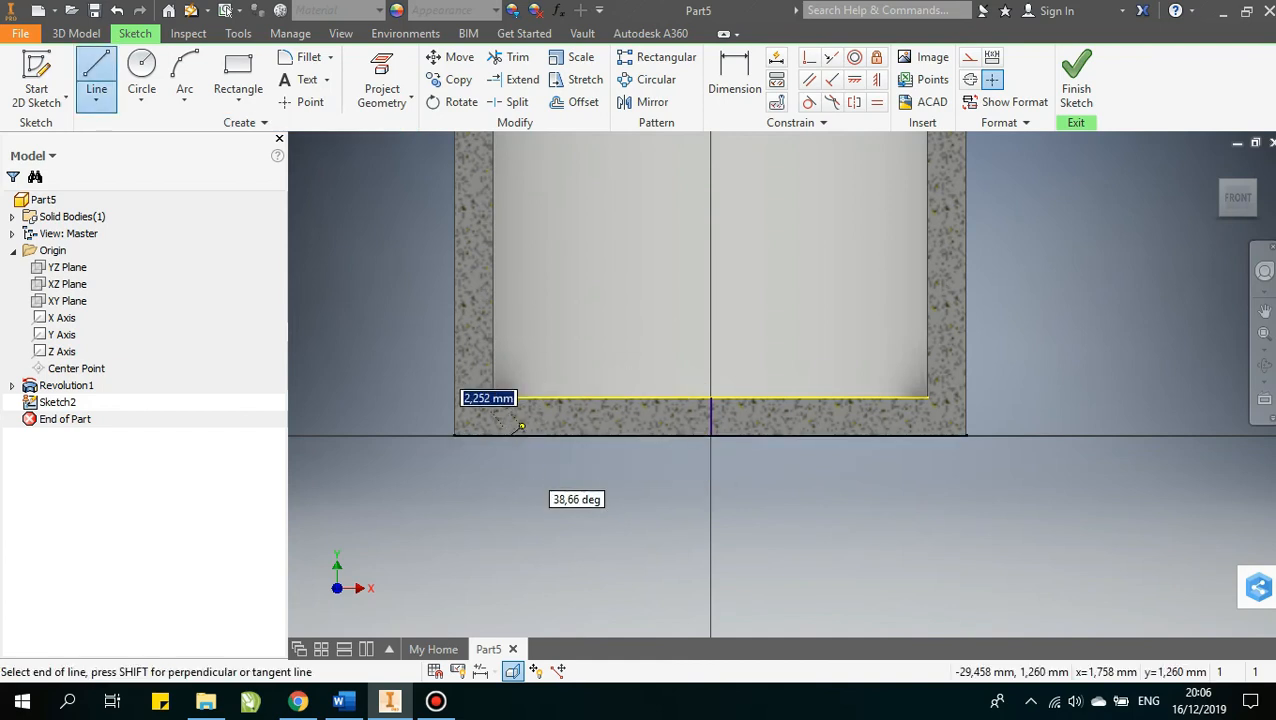
pyautogui.doubleClick(526, 422)
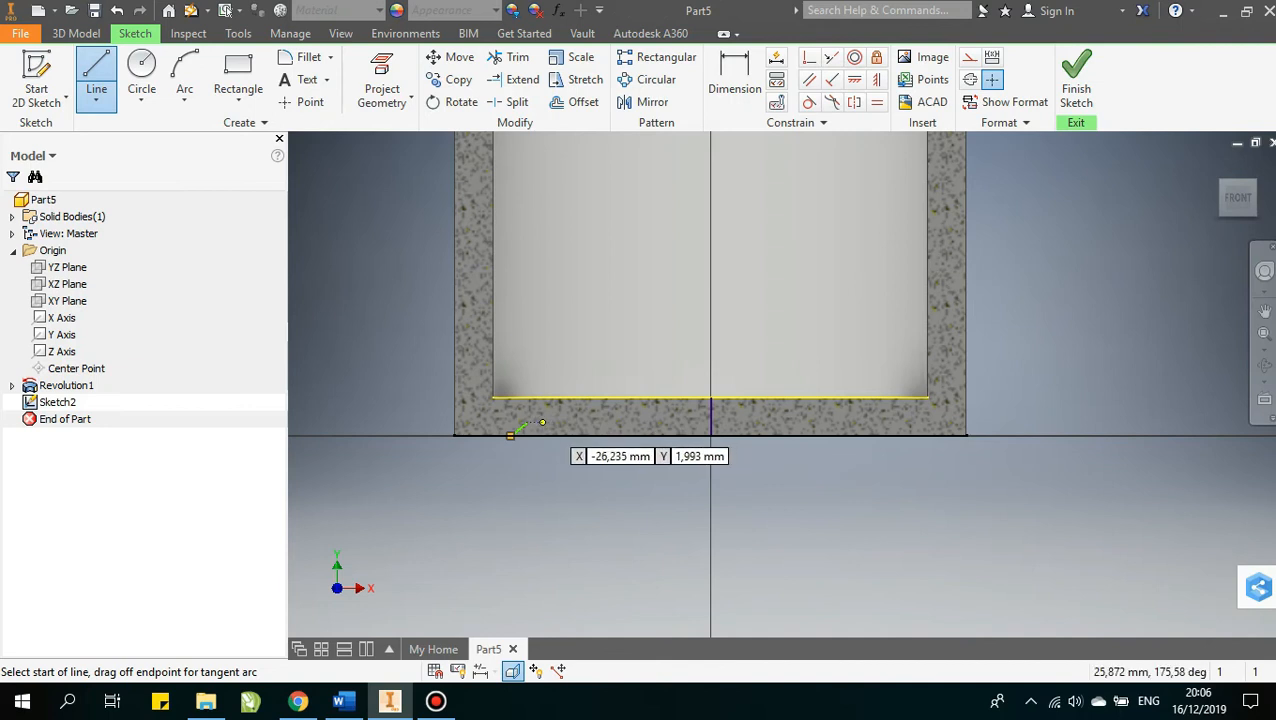
pyautogui.click(526, 422)
pyautogui.click(710, 422)
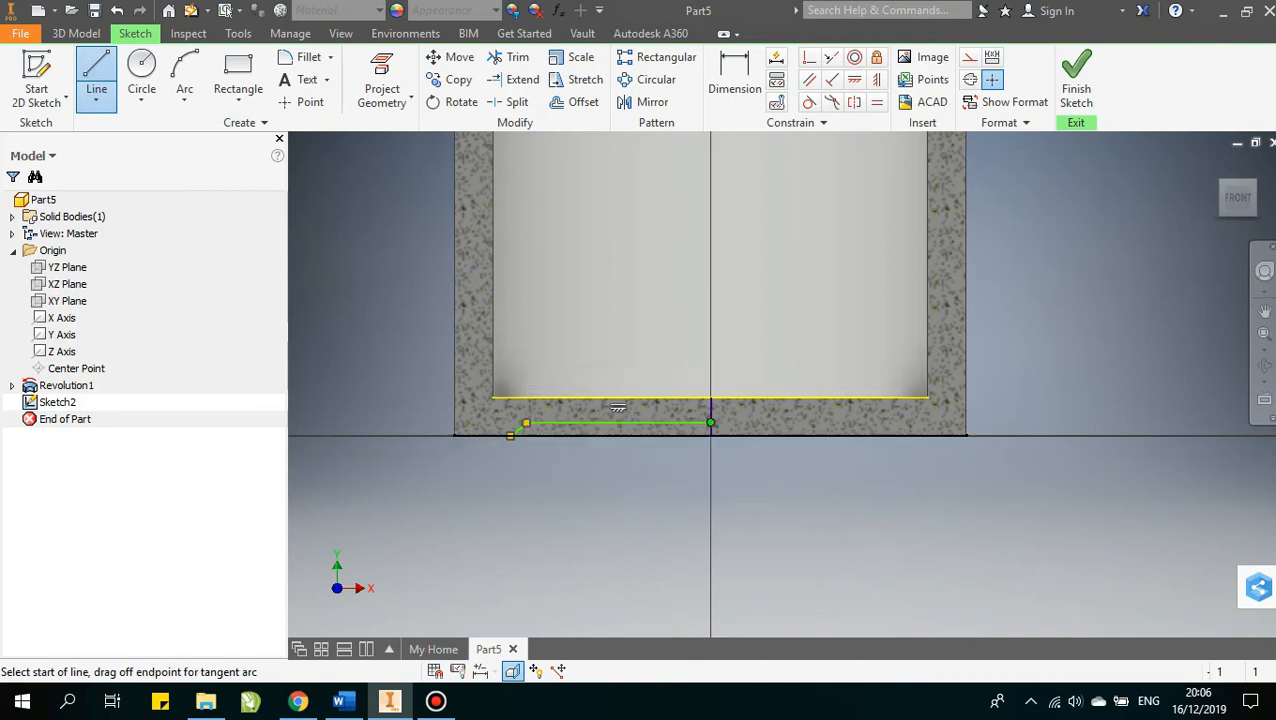
pyautogui.press('Escape')
# Project the cup's bottom edge and close the recess profile with a line from the slanted line's foot to the origin
pyautogui.click(391, 72)
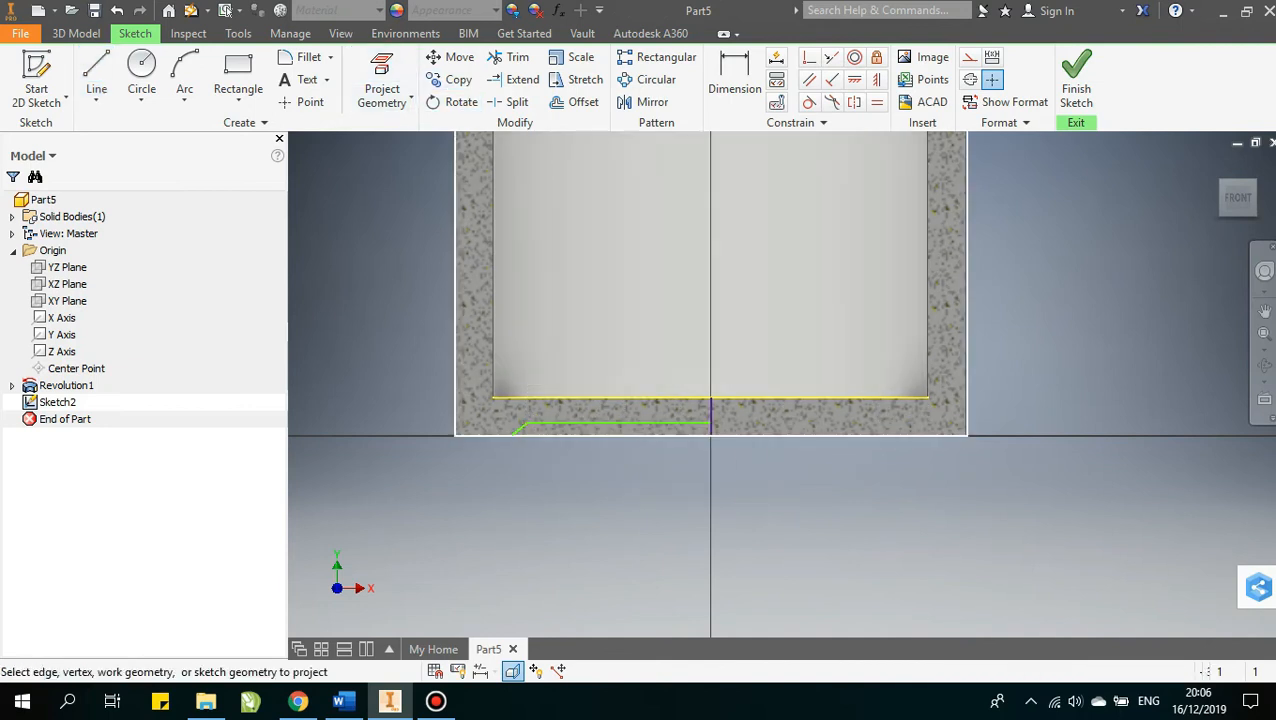
pyautogui.press('Escape')
pyautogui.click(96, 75)
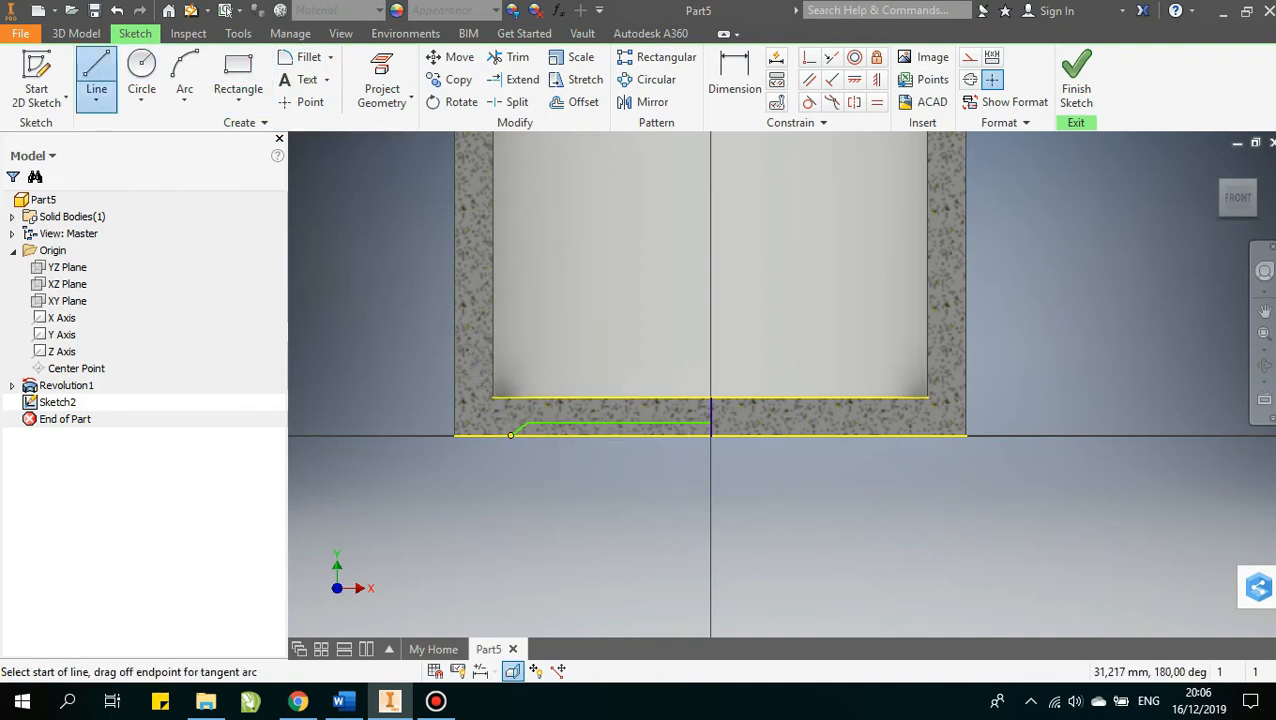
pyautogui.click(513, 435)
pyautogui.click(711, 436)
pyautogui.press('Escape')
pyautogui.scroll(-3, 620, 437)
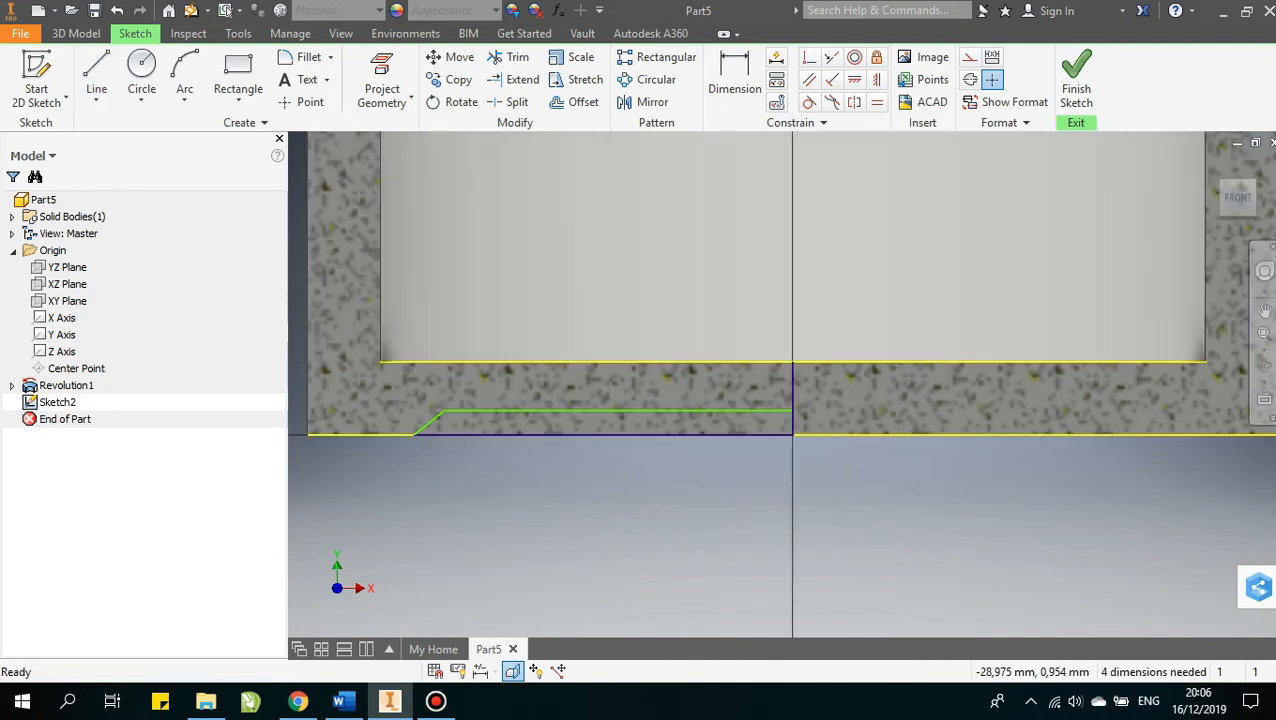
pyautogui.moveTo(430, 422); pyautogui.dragTo(476, 422)
pyautogui.hotkey('ctrl', 'z')
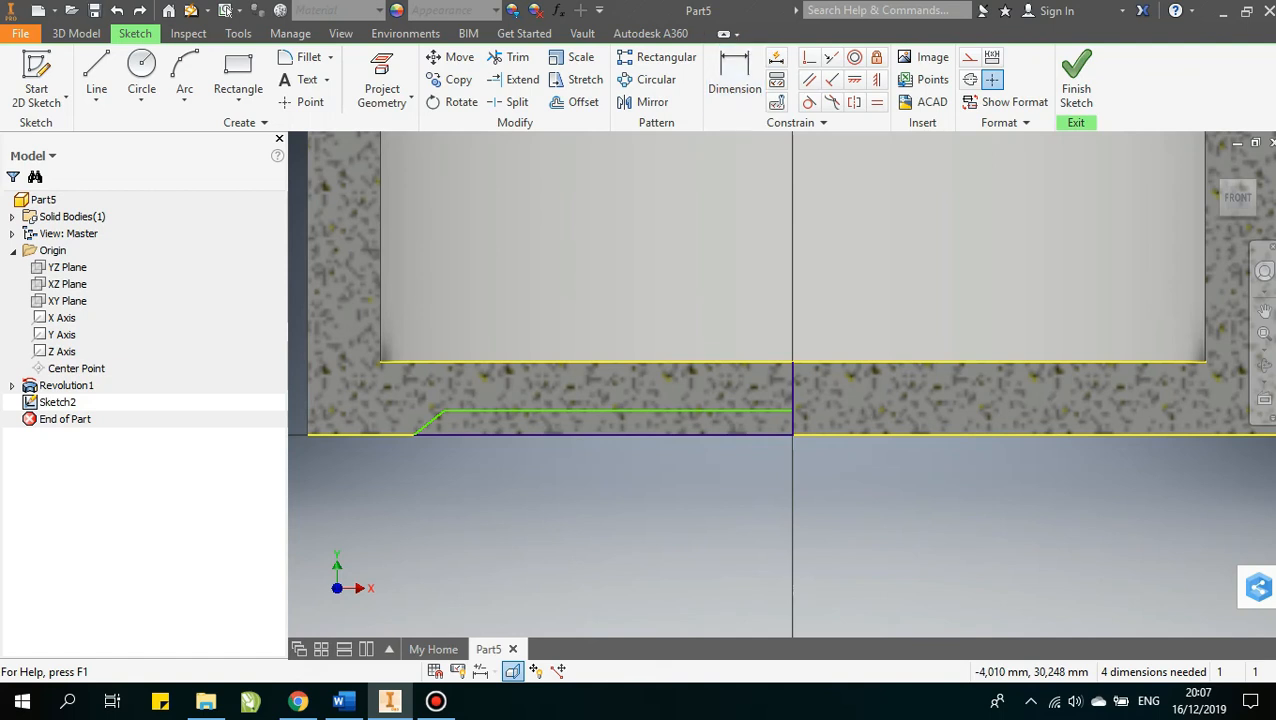
pyautogui.click(525, 436)
pyautogui.press('Escape')
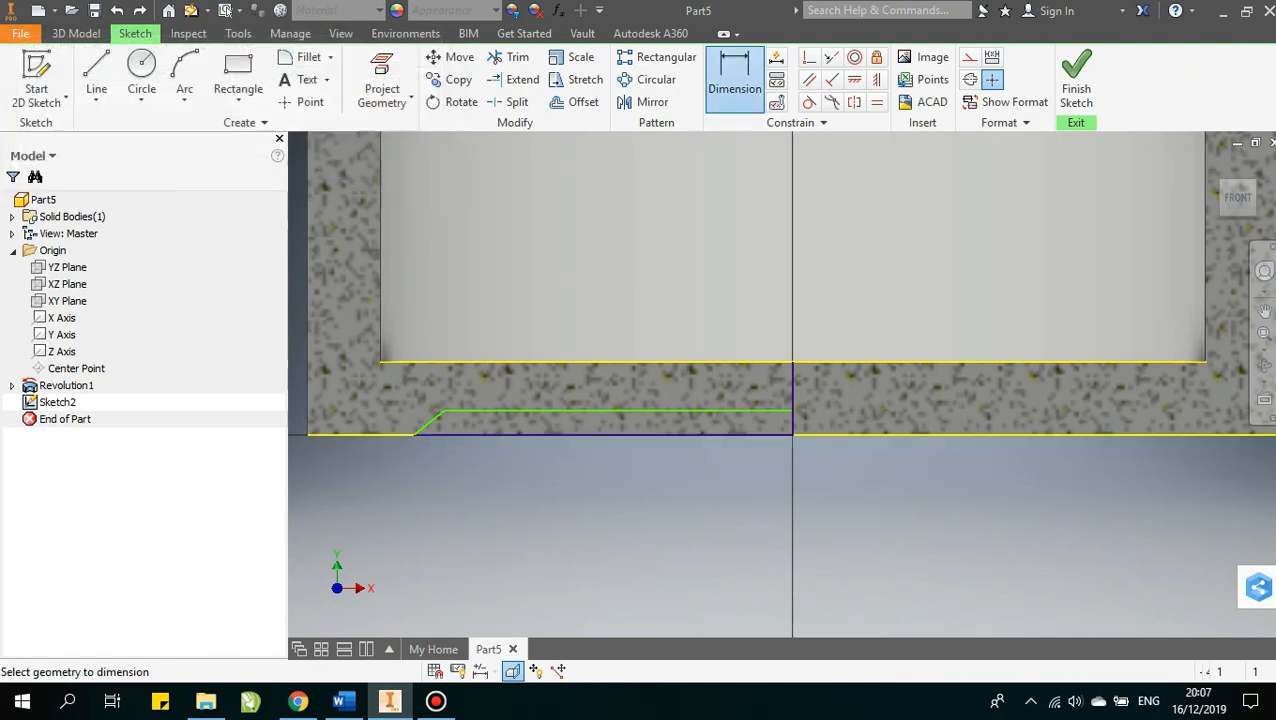
pyautogui.click(733, 82)
pyautogui.click(566, 436)
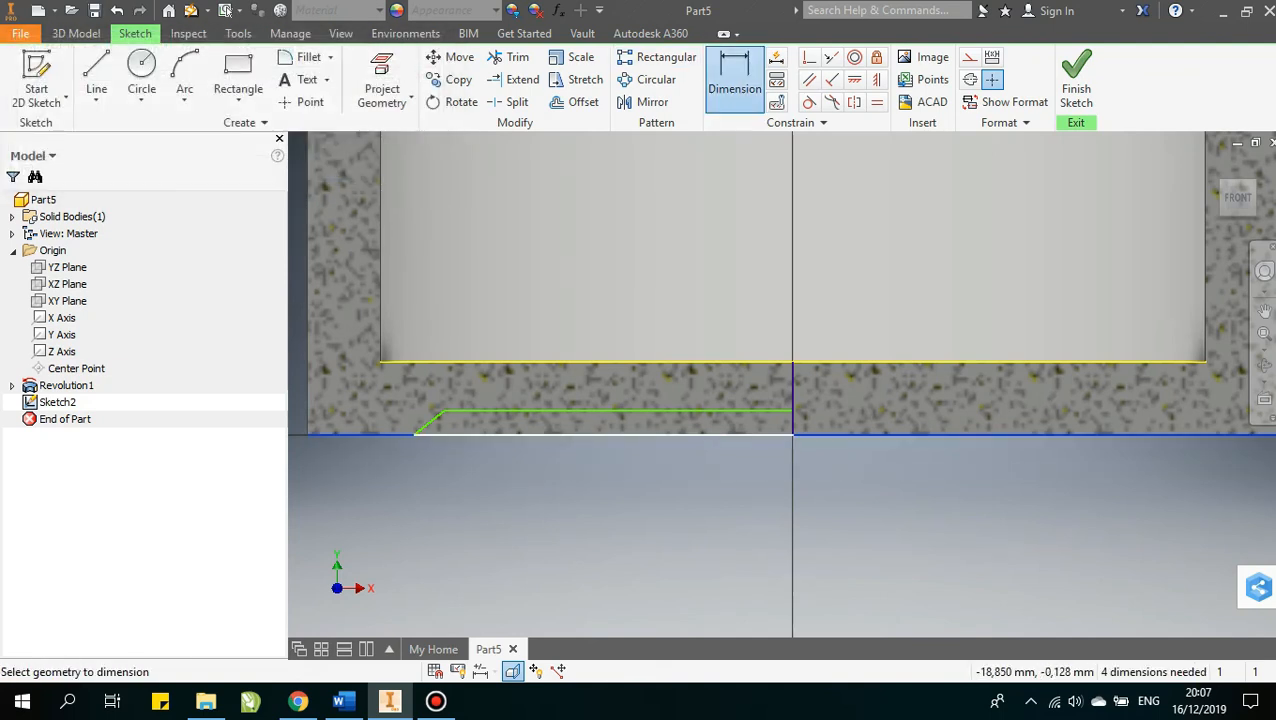
pyautogui.press('Escape')
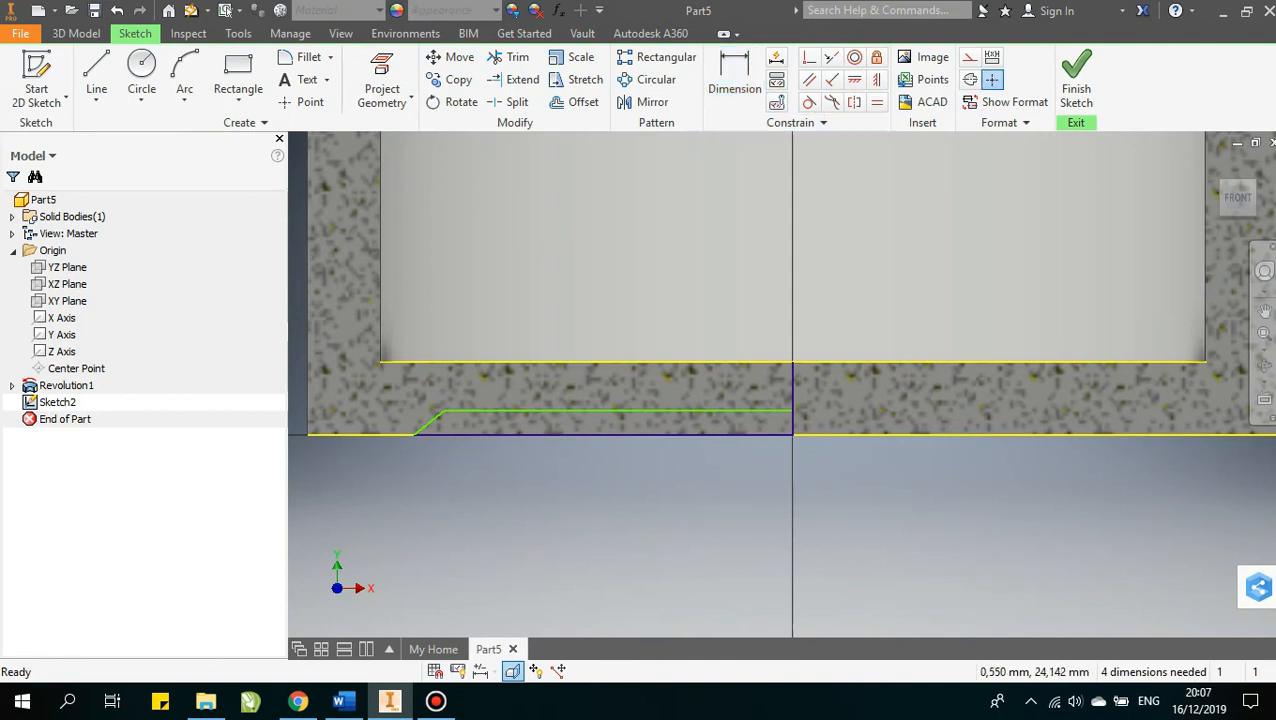
# Dimension the recess profile's base from the axis to the slanted line's foot as 30 mm
pyautogui.click(735, 82)
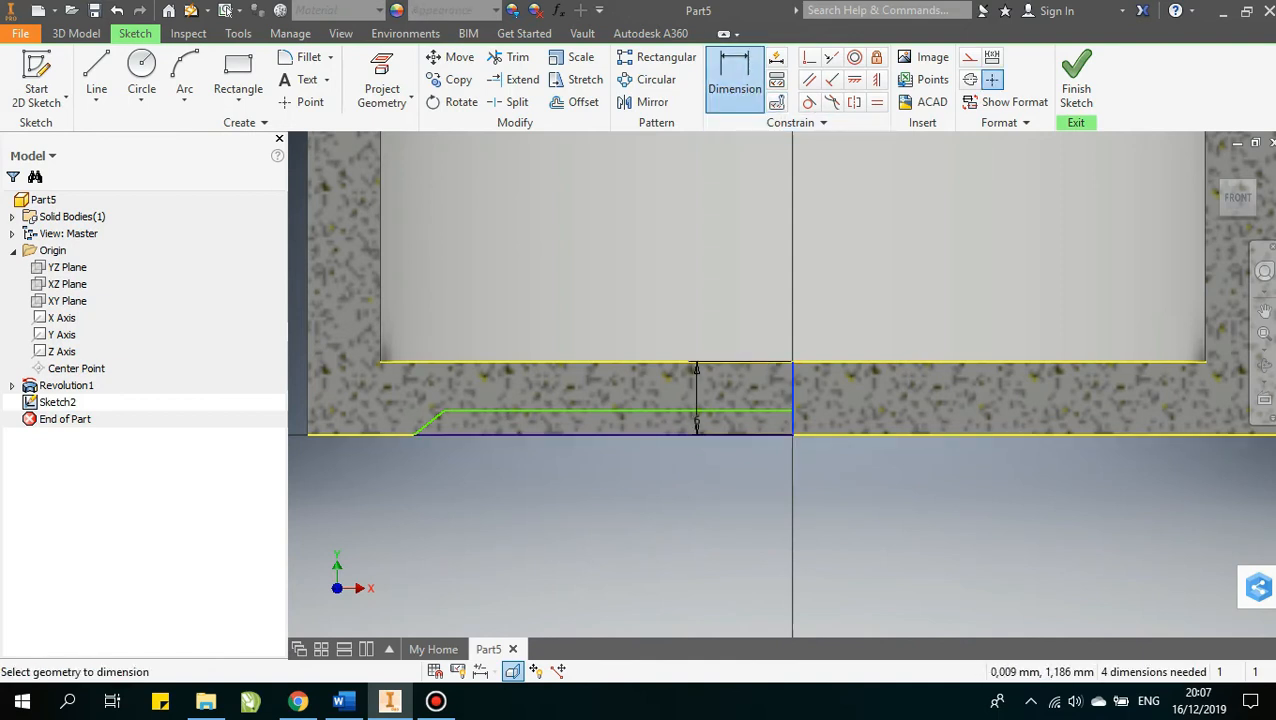
pyautogui.click(416, 436)
pyautogui.click(521, 486)
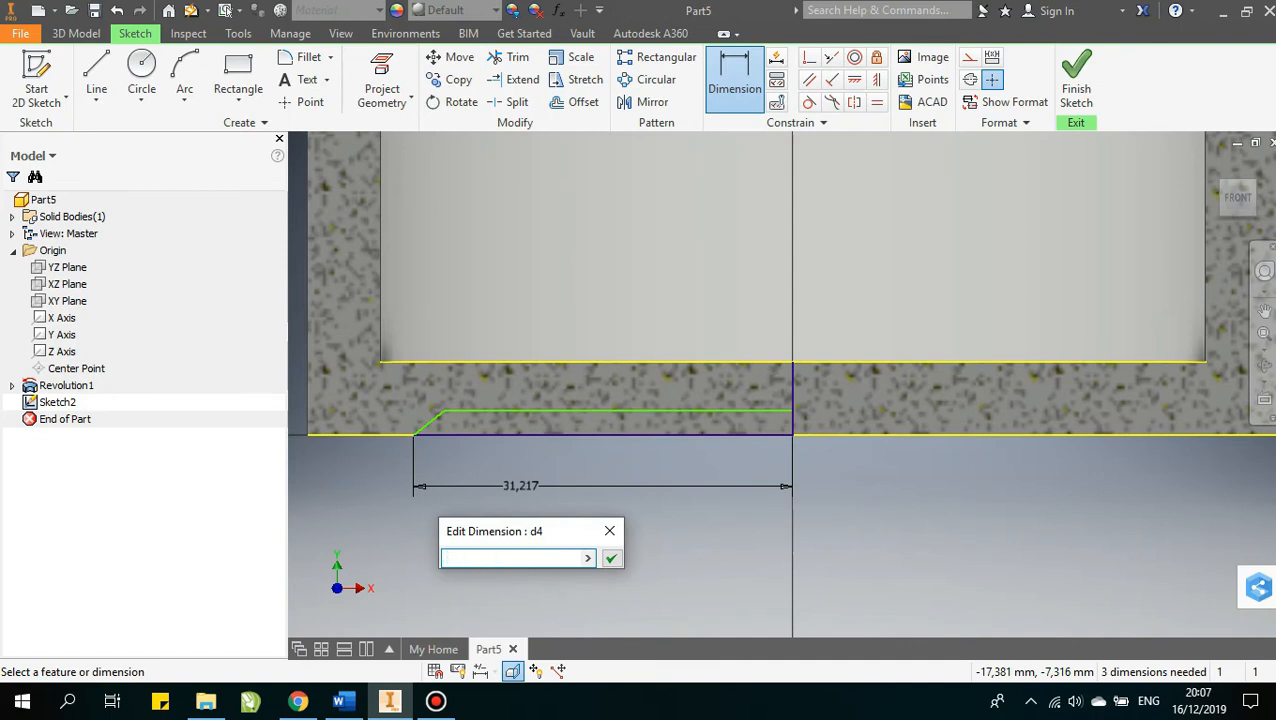
pyautogui.press('Return')
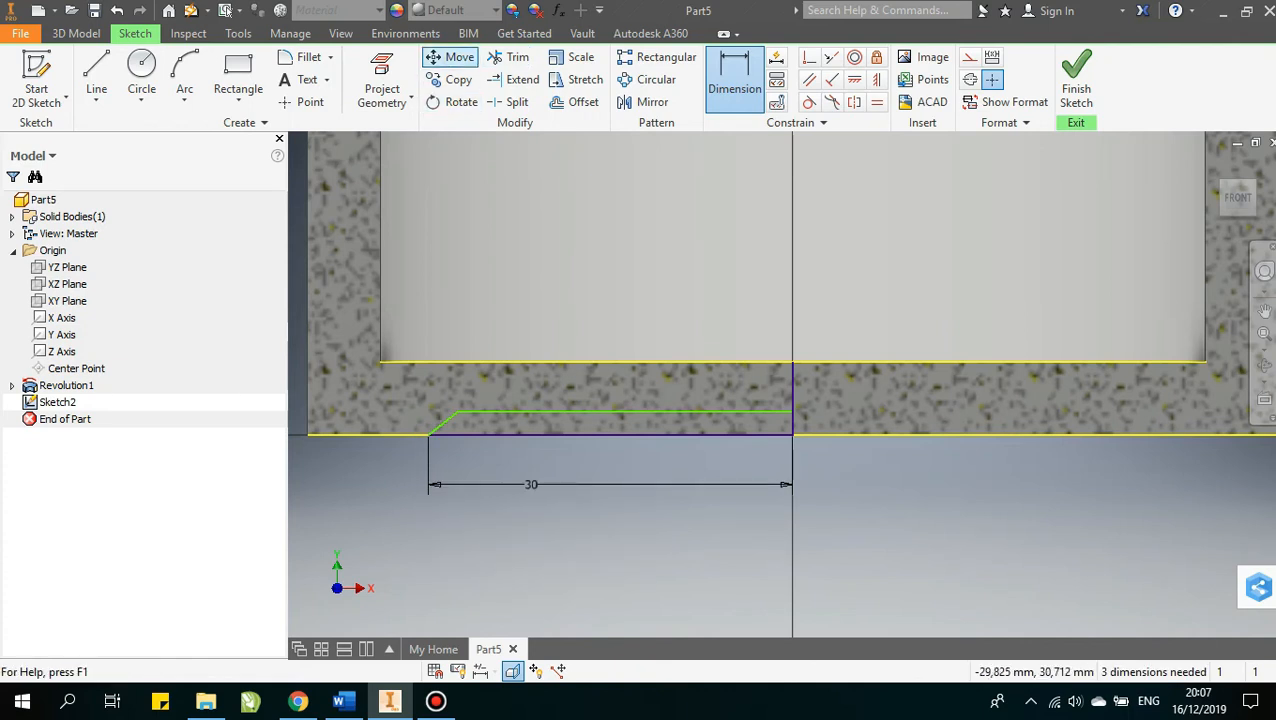
# Fillet the corner between the slanted and horizontal recess lines with a 2 mm radius
pyautogui.click(308, 58)
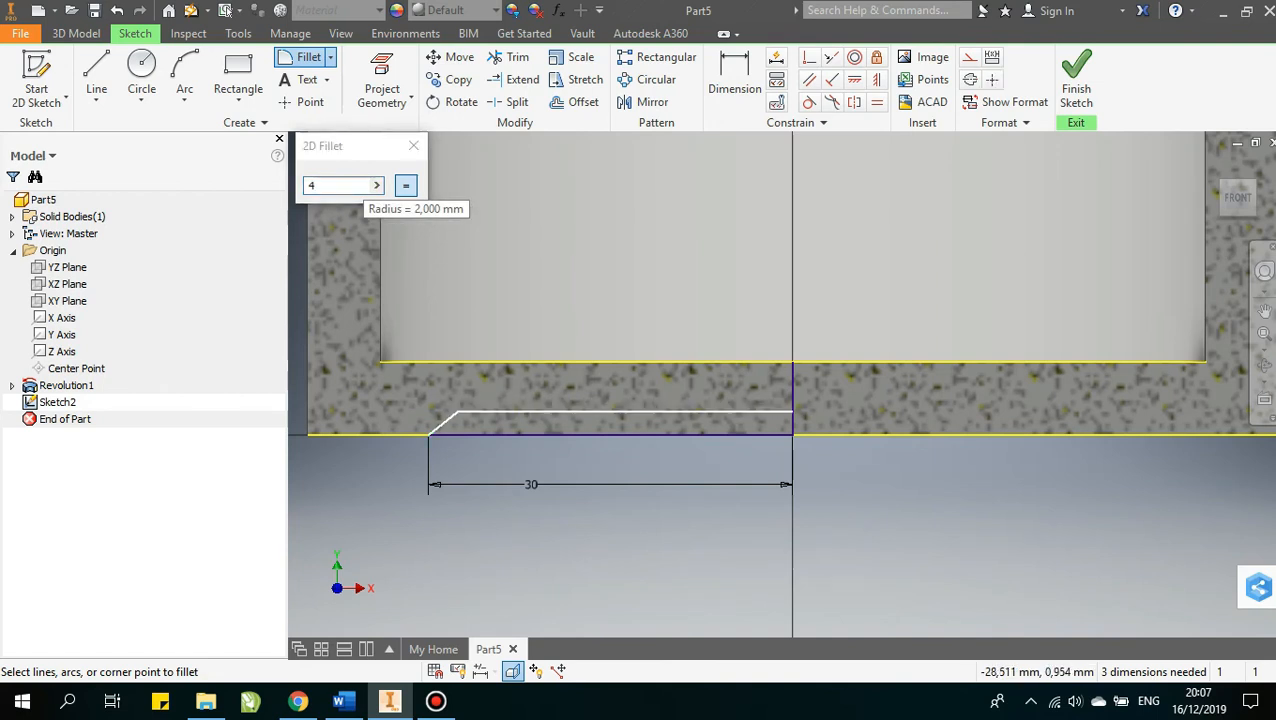
pyautogui.click(334, 184)
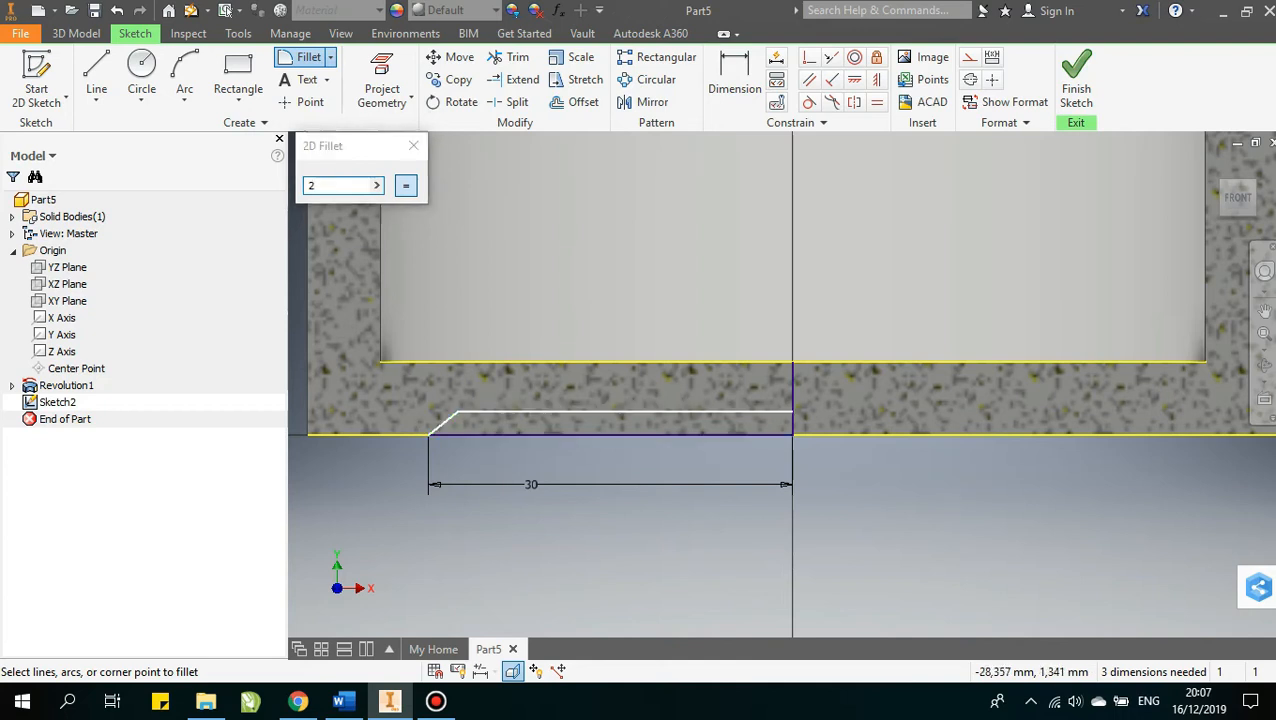
pyautogui.press('Escape')
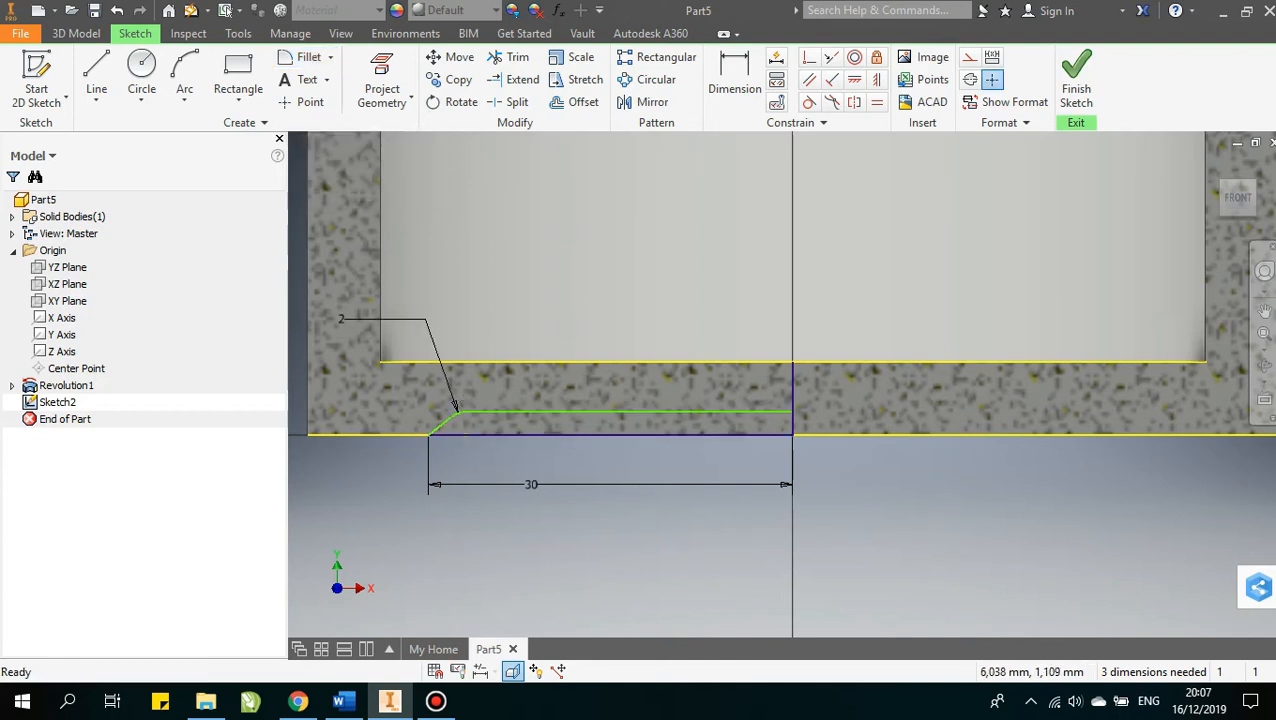
# Revolve the recess profile fully around the vertical axis line as a cut in the cup's underside
pyautogui.click(77, 34)
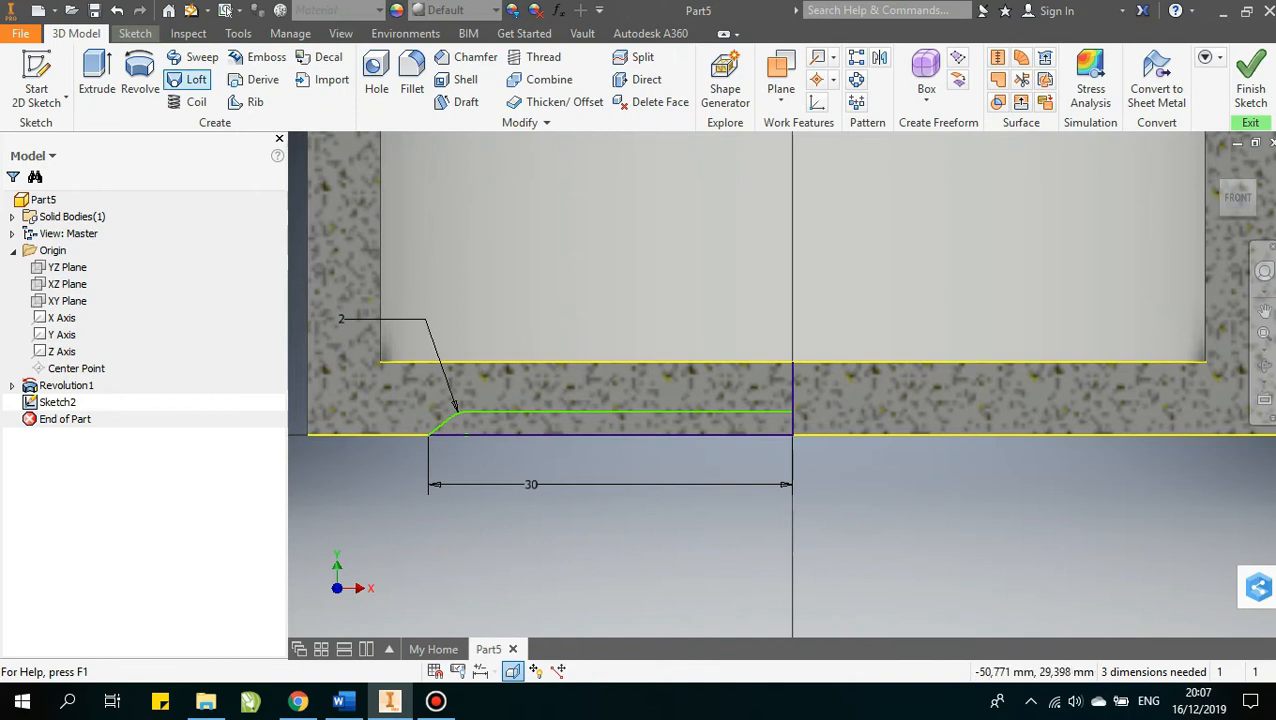
pyautogui.click(140, 75)
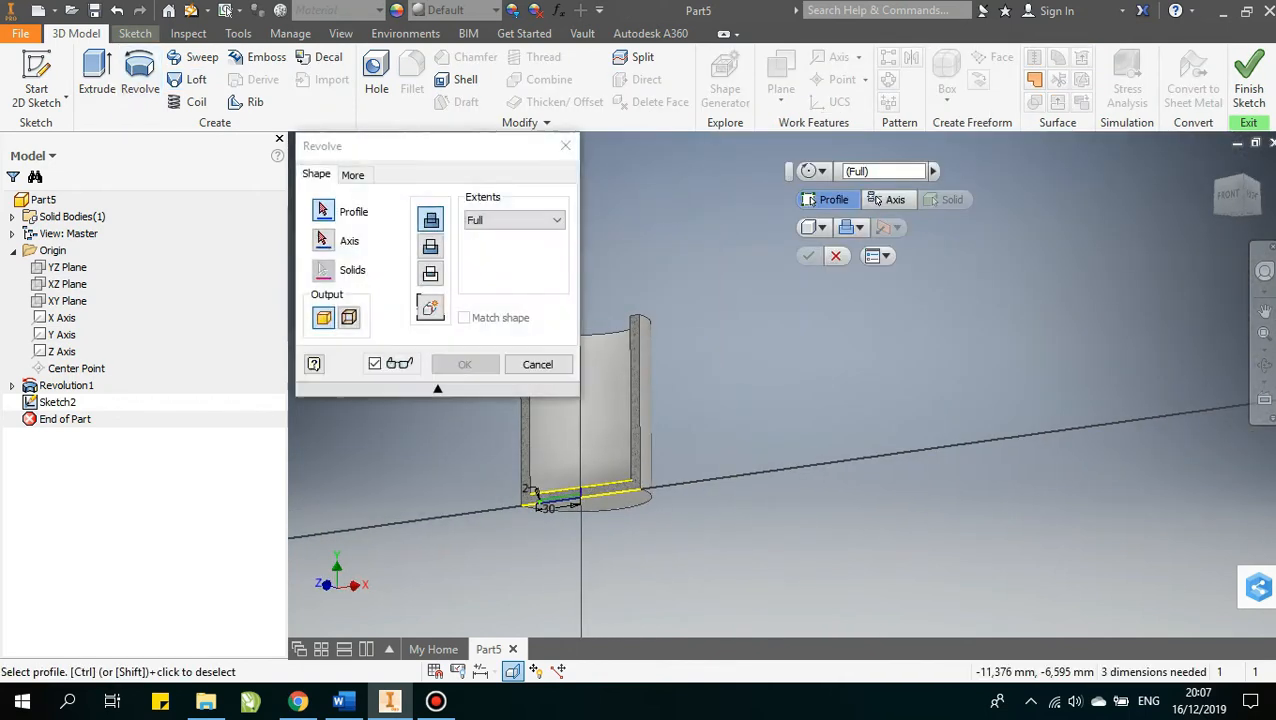
pyautogui.click(530, 428)
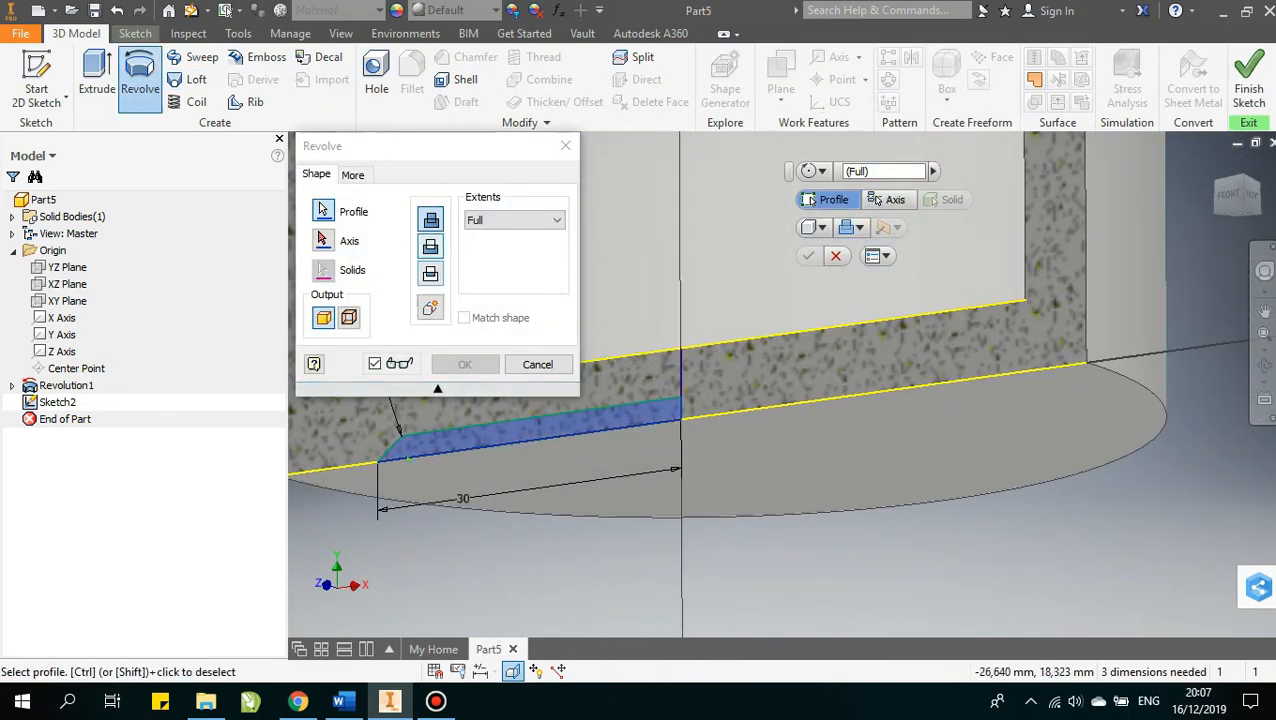
pyautogui.click(322, 240)
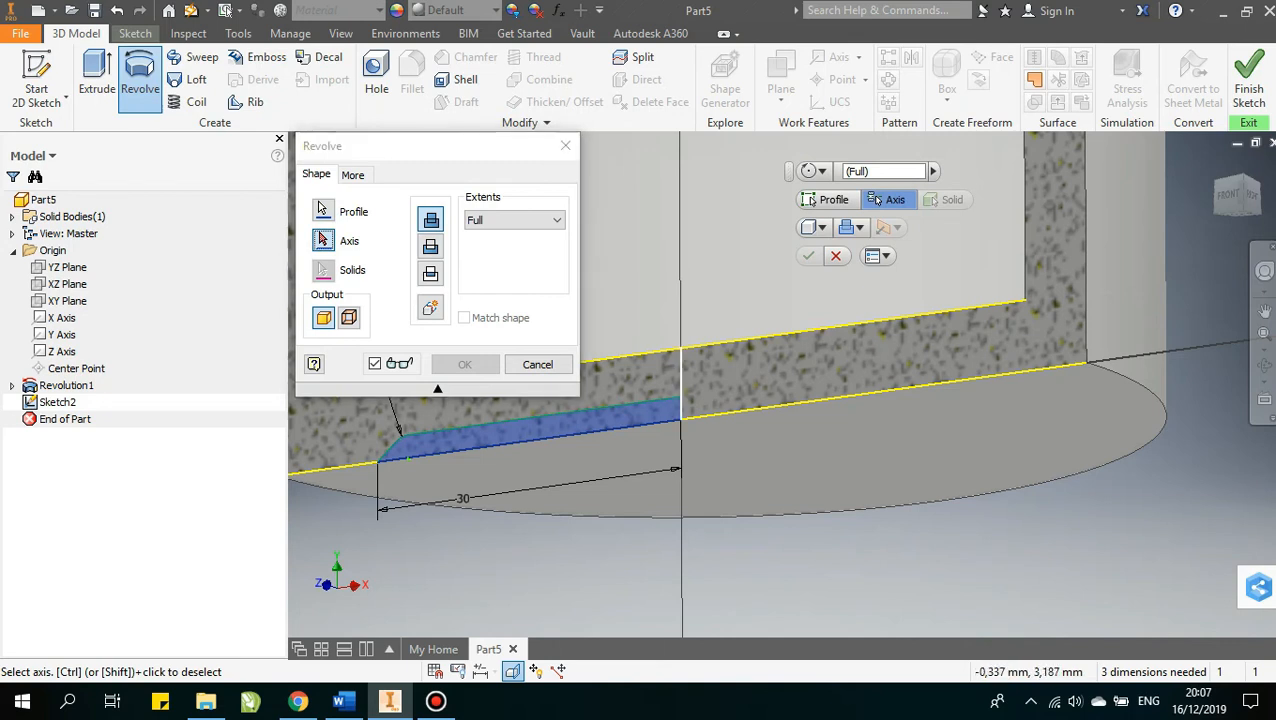
pyautogui.click(680, 400)
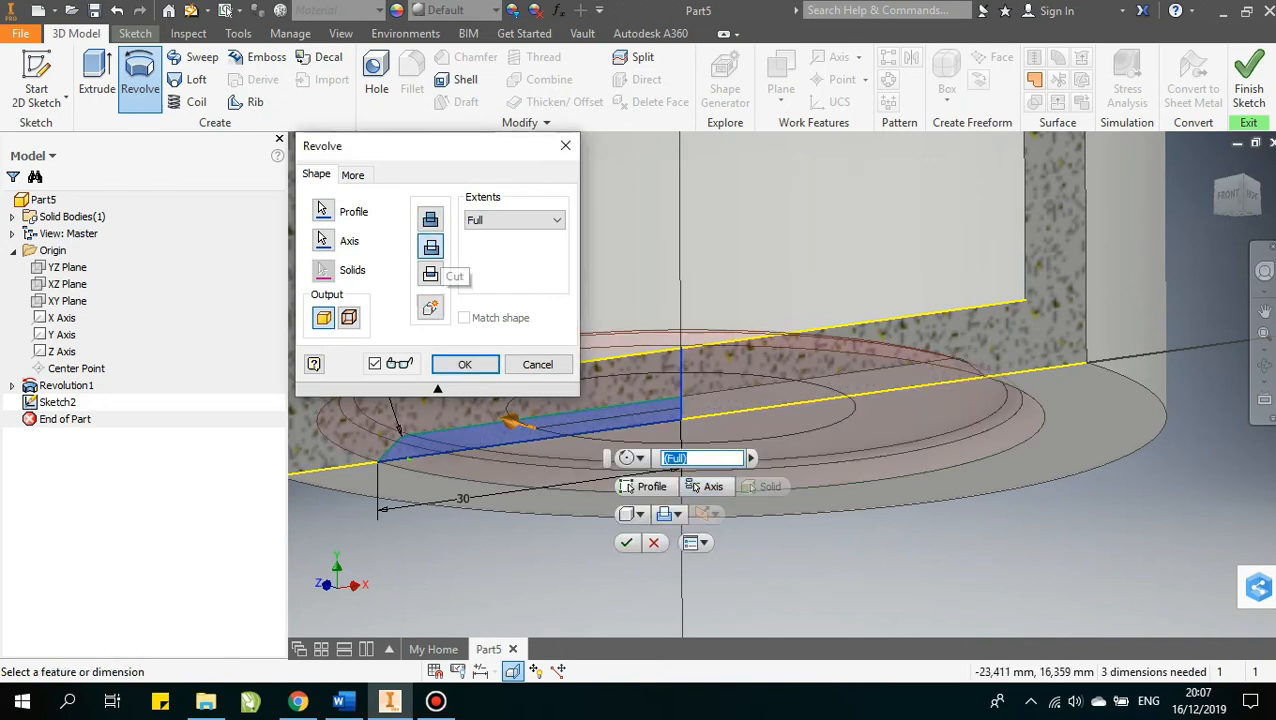
pyautogui.click(455, 366)
# Start another sketch on the XY plane and slice the cup at the sketch plane
pyautogui.scroll(5, 660, 438)
pyautogui.keyDown('shift'); pyautogui.moveTo(660, 438); pyautogui.dragTo(600, 490, button='middle'); pyautogui.keyUp('shift')
pyautogui.moveTo(620, 300)
pyautogui.mouseDown(button='middle')
pyautogui.moveTo(603, 434)
pyautogui.moveTo(583, 418)
pyautogui.mouseUp(button='middle')
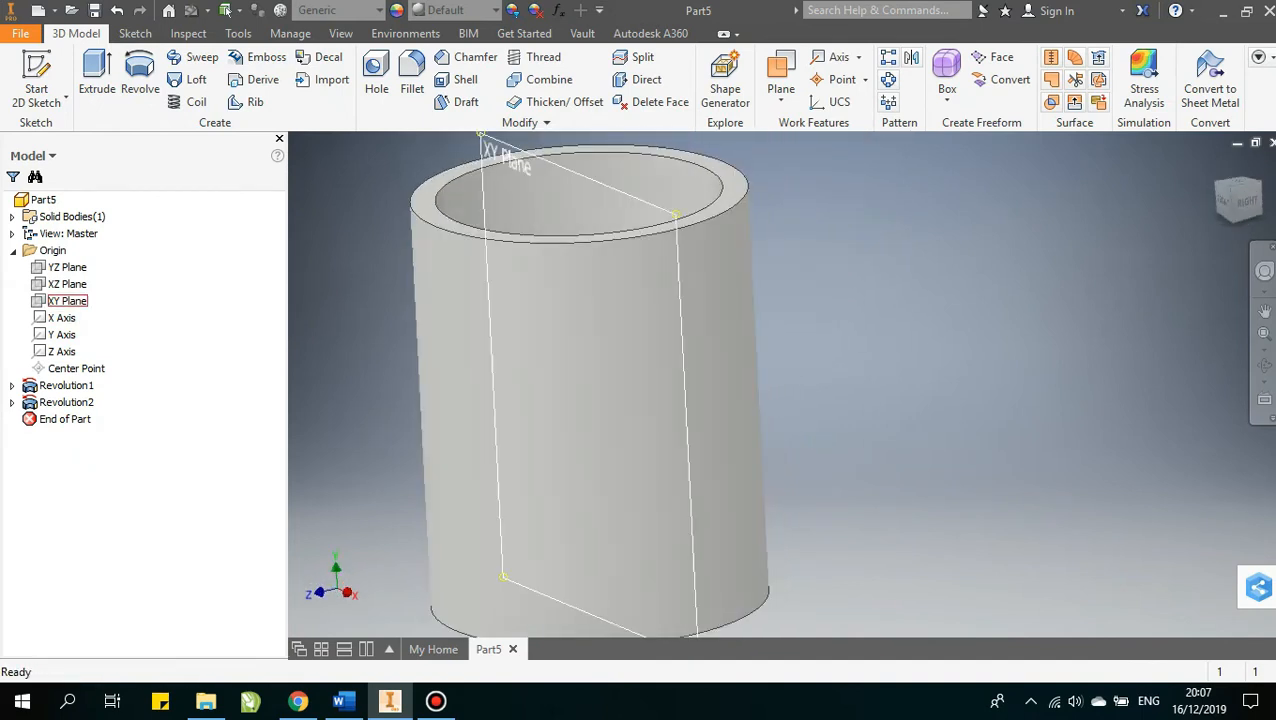
pyautogui.click(620, 585)
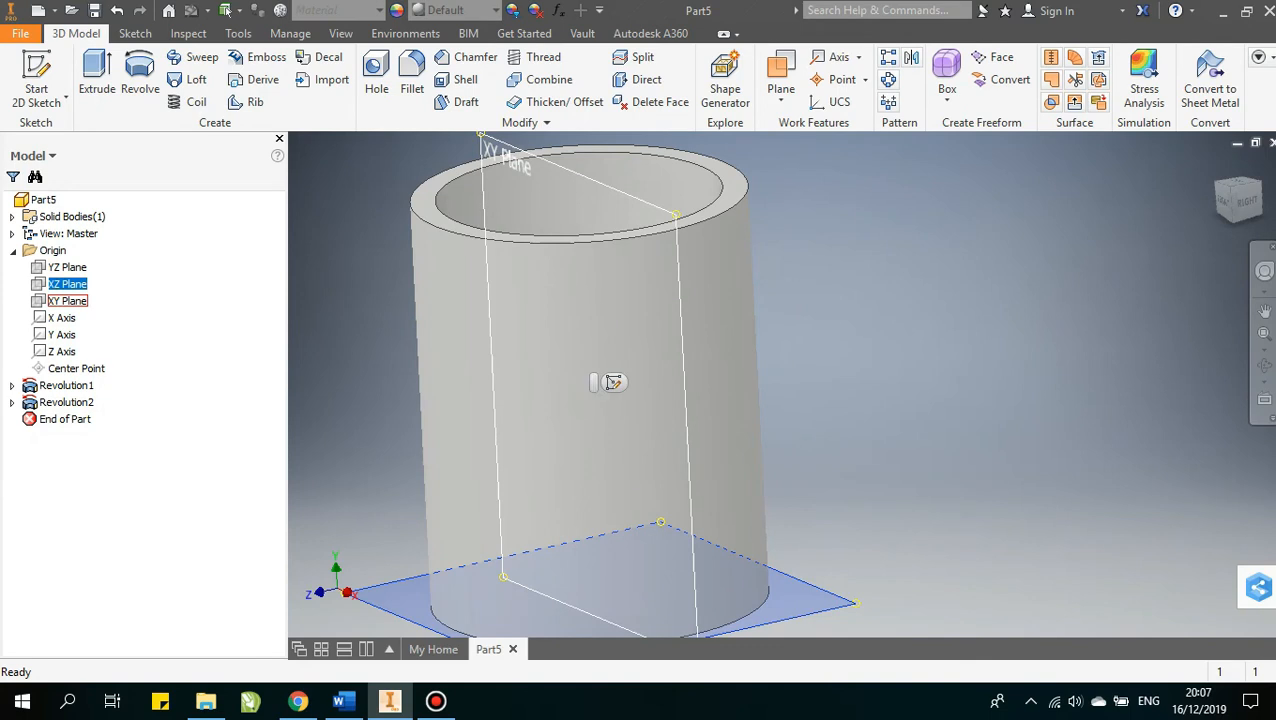
pyautogui.click(612, 382)
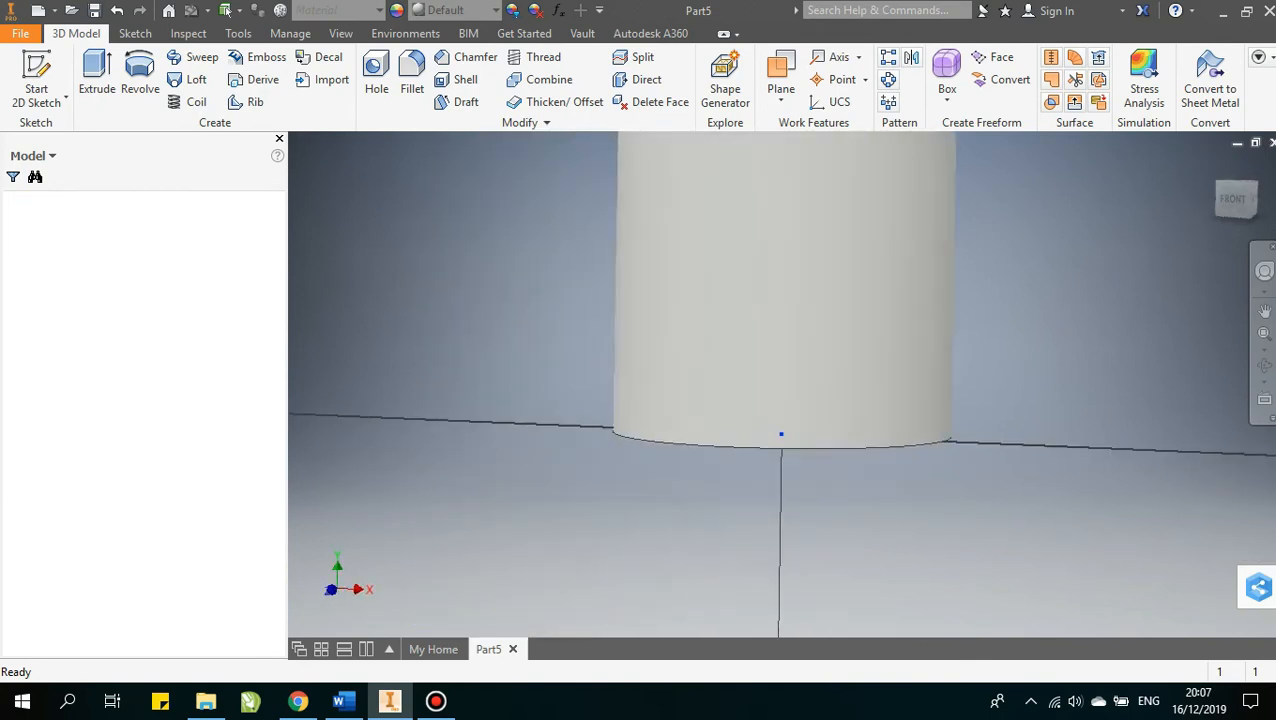
pyautogui.moveTo(612, 382)
pyautogui.mouseDown(button='middle')
pyautogui.moveTo(575, 516)
pyautogui.moveTo(640, 625)
pyautogui.mouseUp(button='middle')
pyautogui.scroll(3, 640, 625)
pyautogui.scroll(3, 783, 506)
pyautogui.moveTo(784, 502)
pyautogui.mouseDown(button='middle')
pyautogui.moveTo(760, 453)
pyautogui.moveTo(791, 465)
pyautogui.moveTo(759, 465)
pyautogui.mouseUp(button='middle')
pyautogui.press('F7')
pyautogui.scroll(-3, 763, 458)
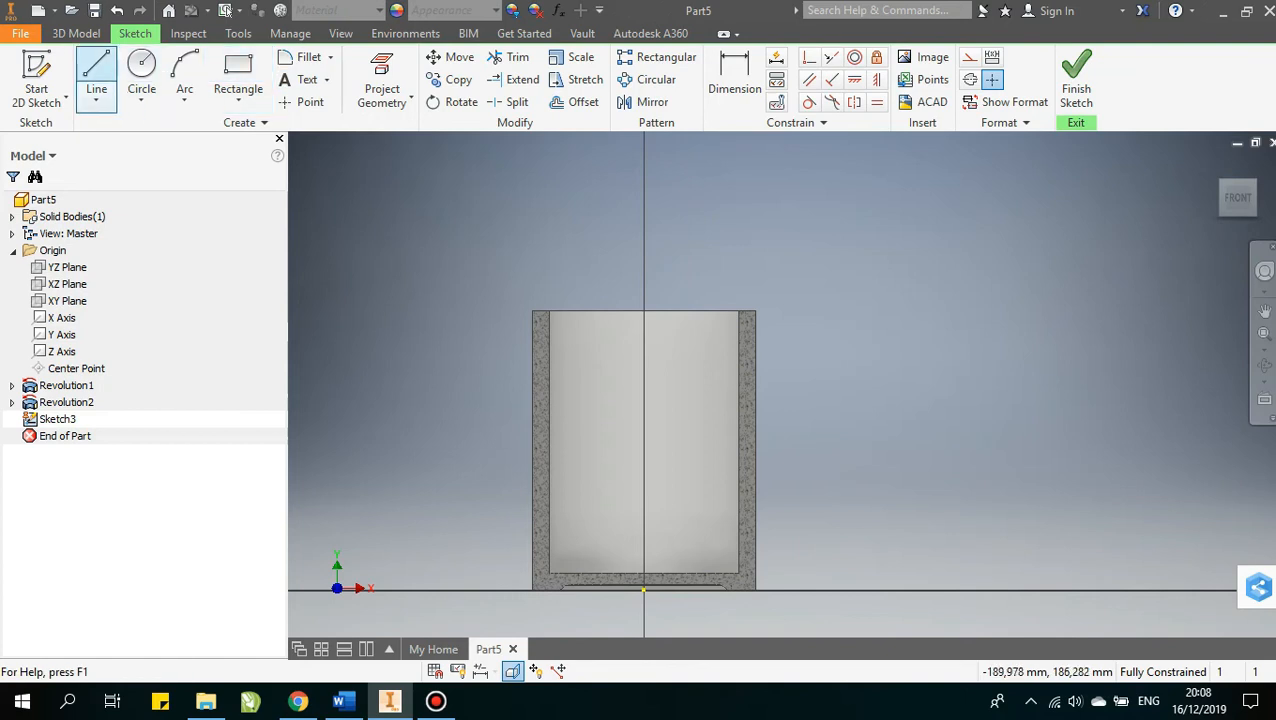
# Start the handle outline with a line running from inside the cup's right wall outward and slightly upward
pyautogui.click(96, 78)
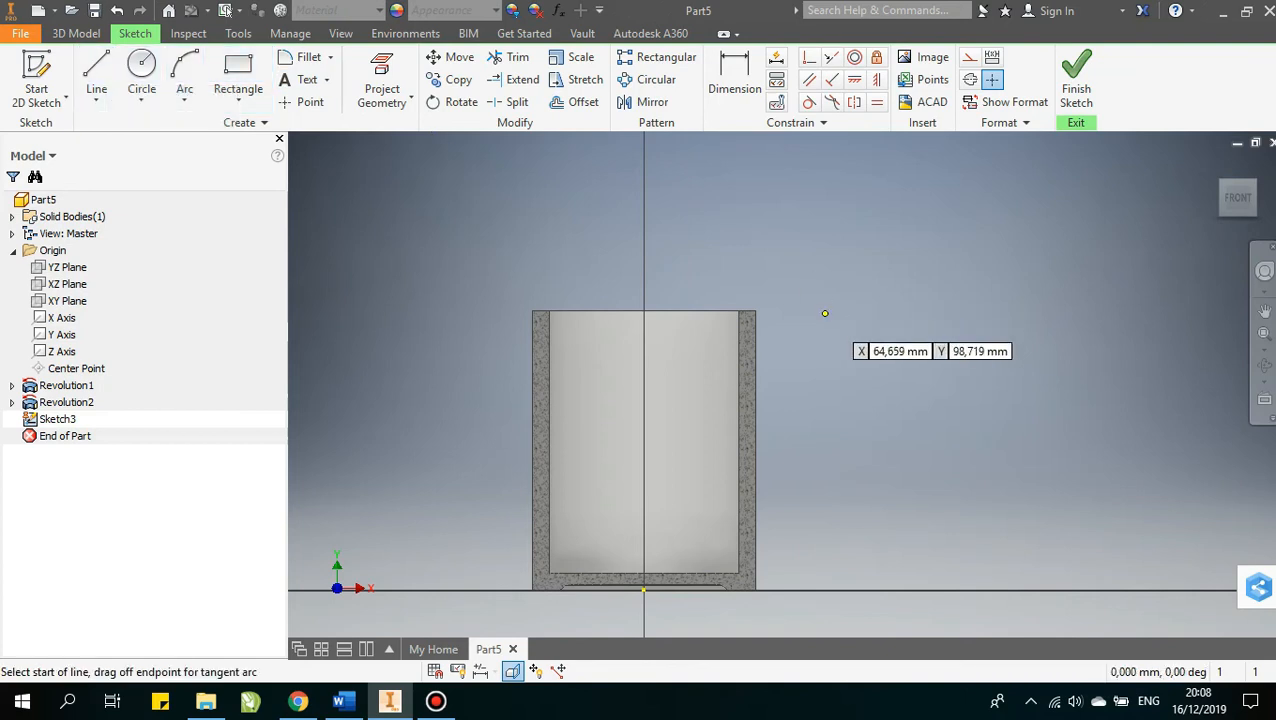
pyautogui.scroll(-3, 756, 380)
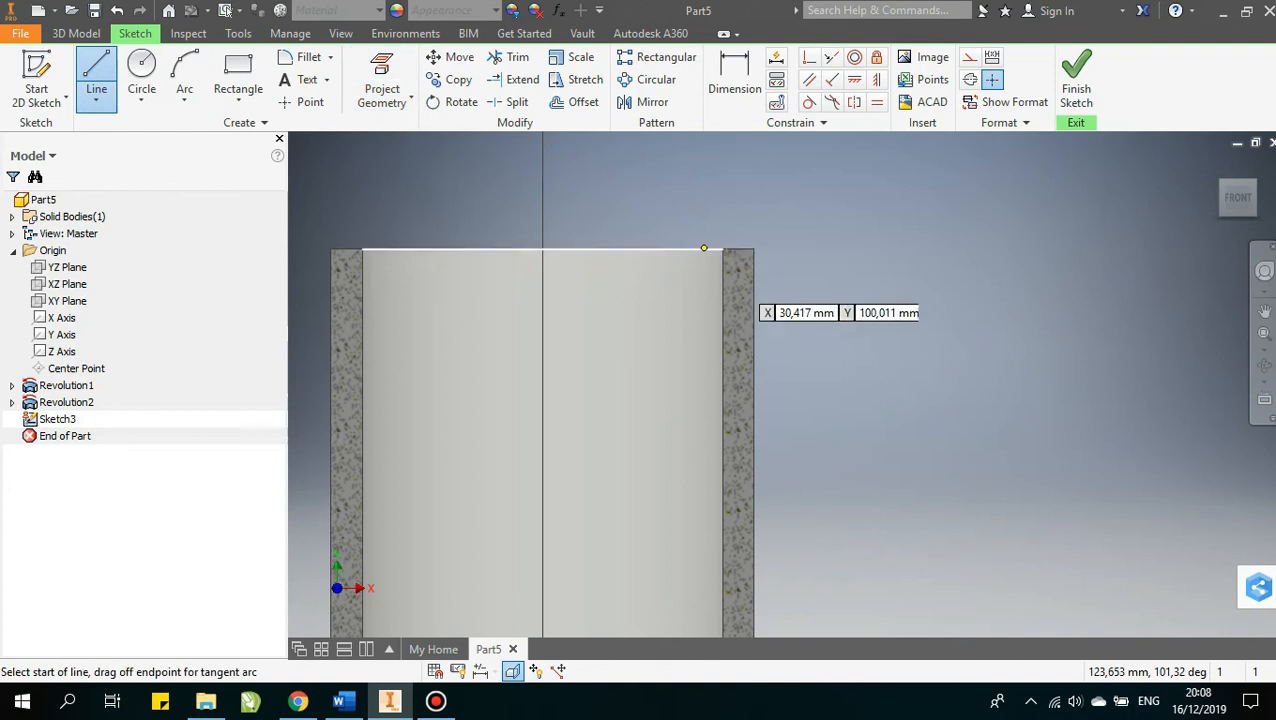
pyautogui.click(737, 351)
pyautogui.click(737, 350)
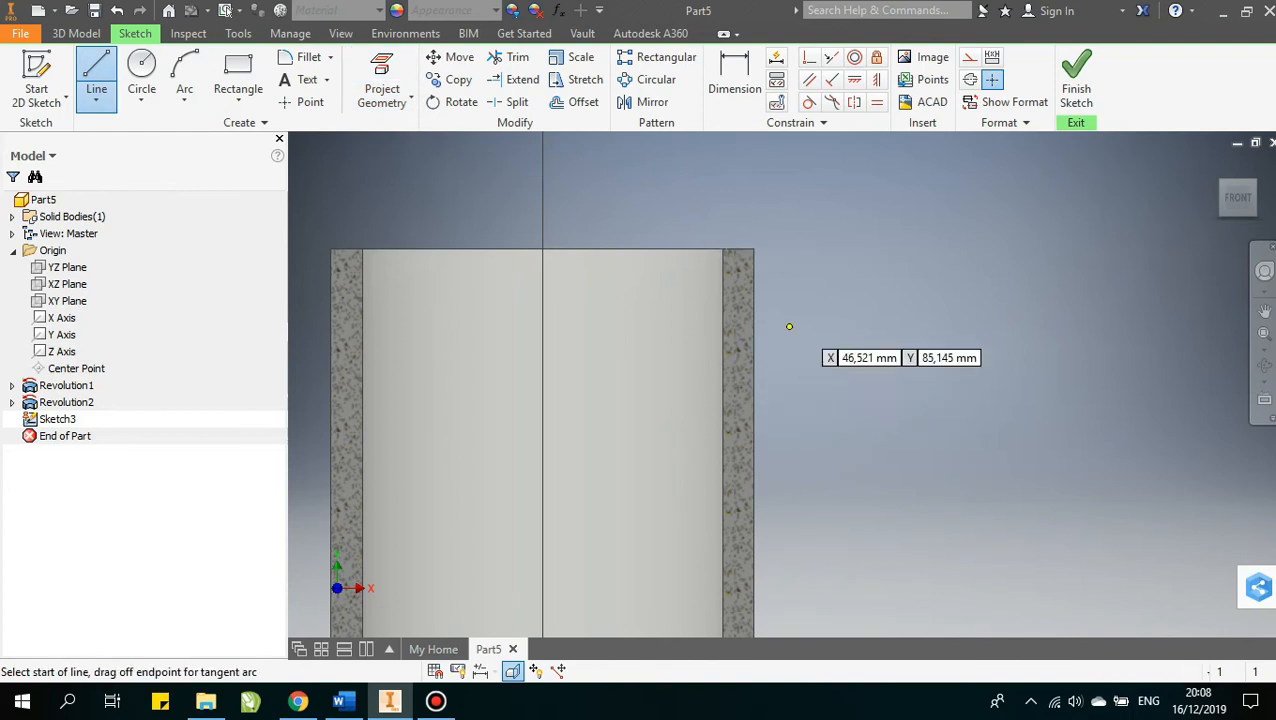
pyautogui.click(738, 343)
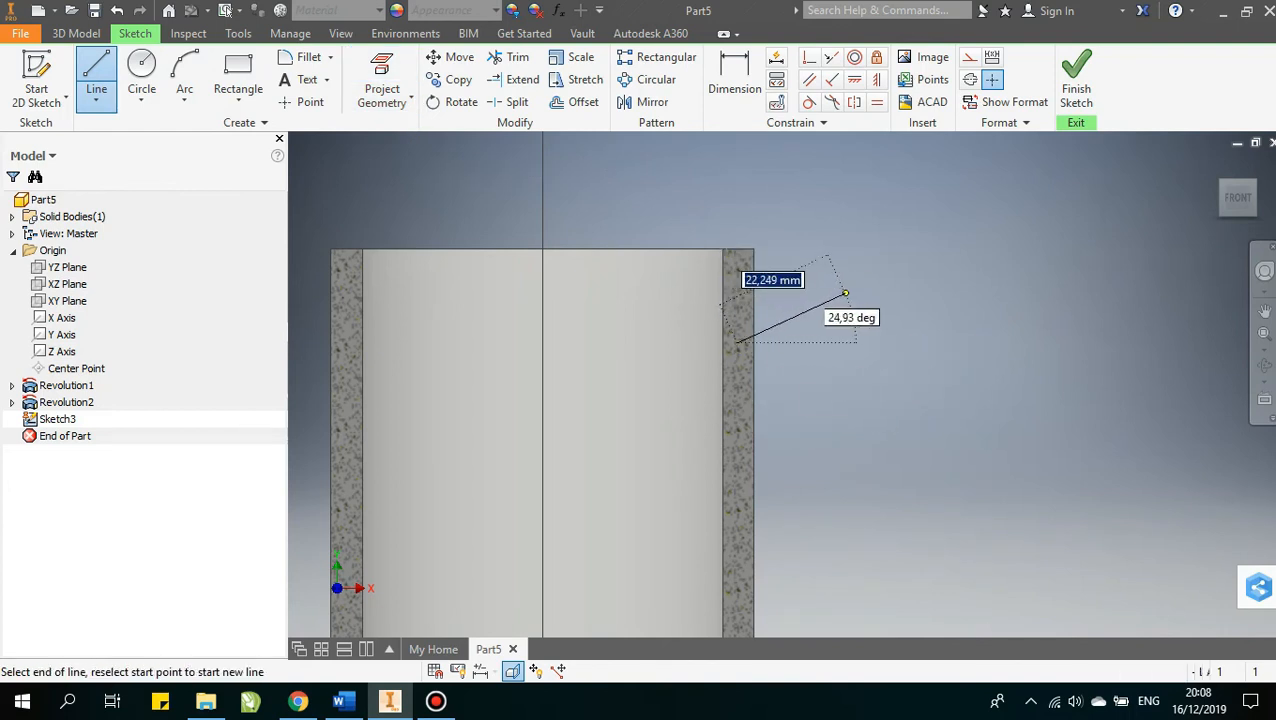
pyautogui.scroll(5, 843, 294)
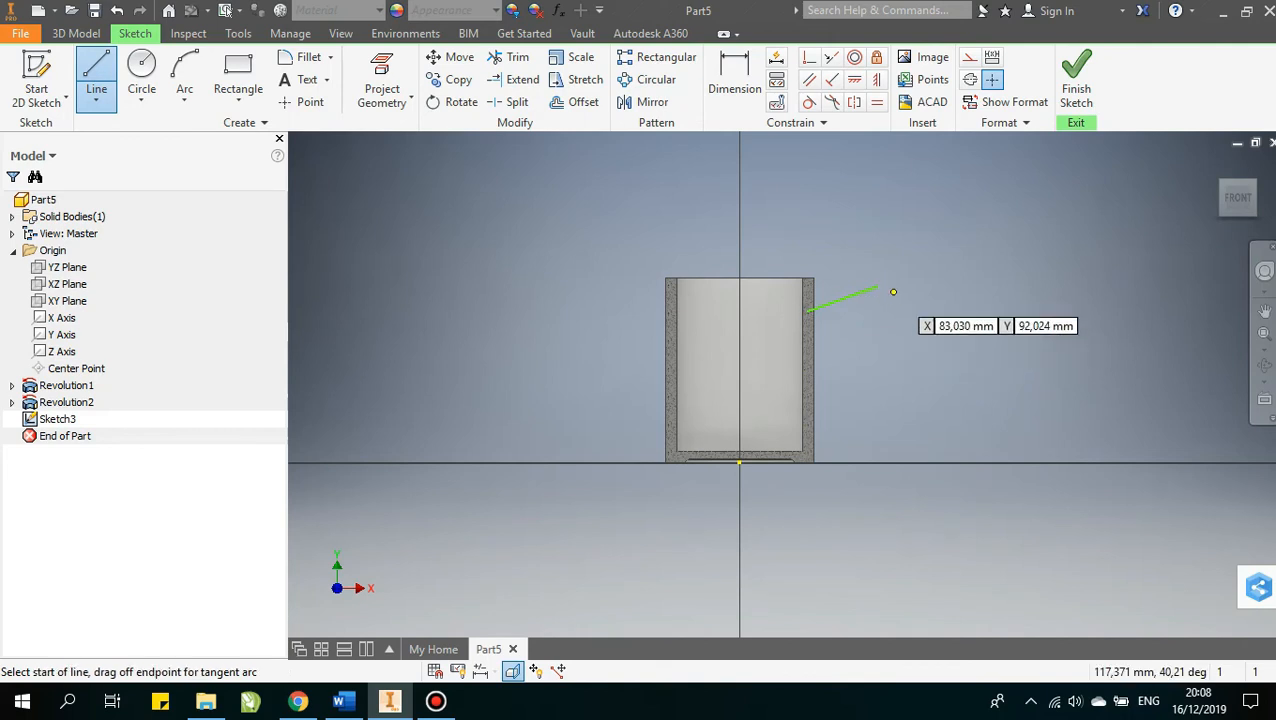
# Continue the handle outline with a steep downward line, a vertical line and a sloping line back to the cup's outer wall
pyautogui.click(877, 286)
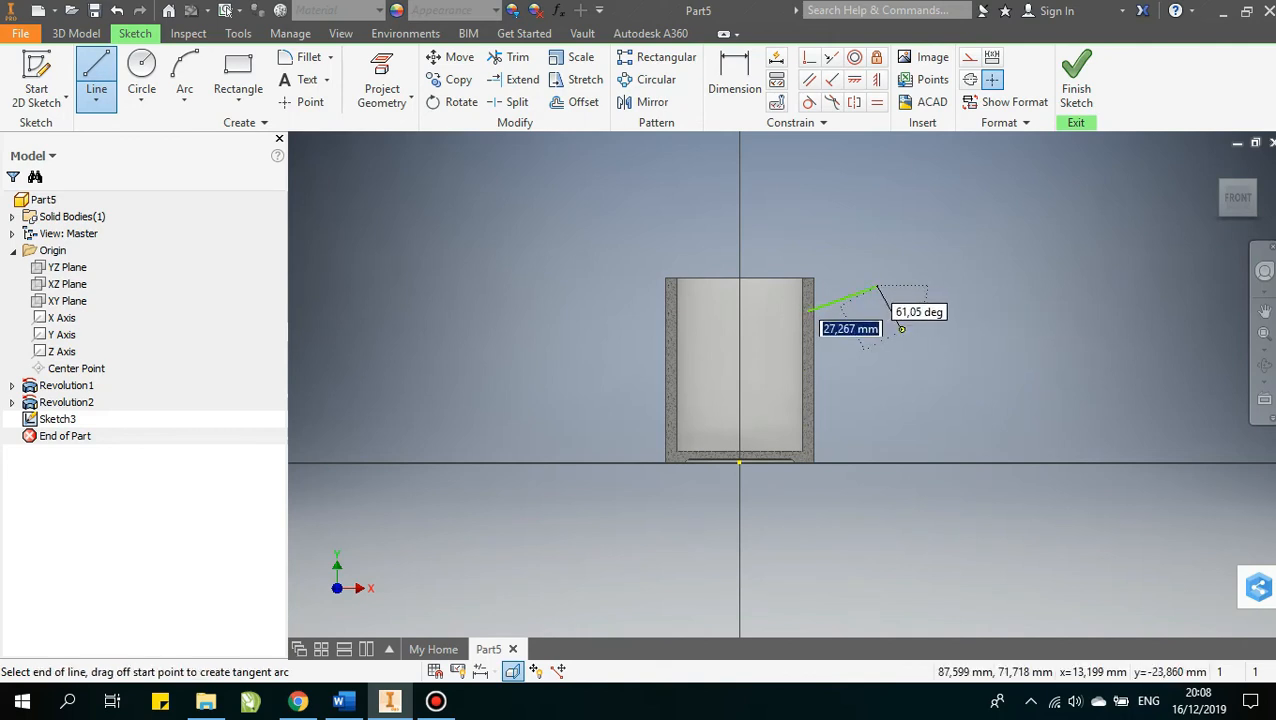
pyautogui.doubleClick(900, 330)
pyautogui.click(900, 330)
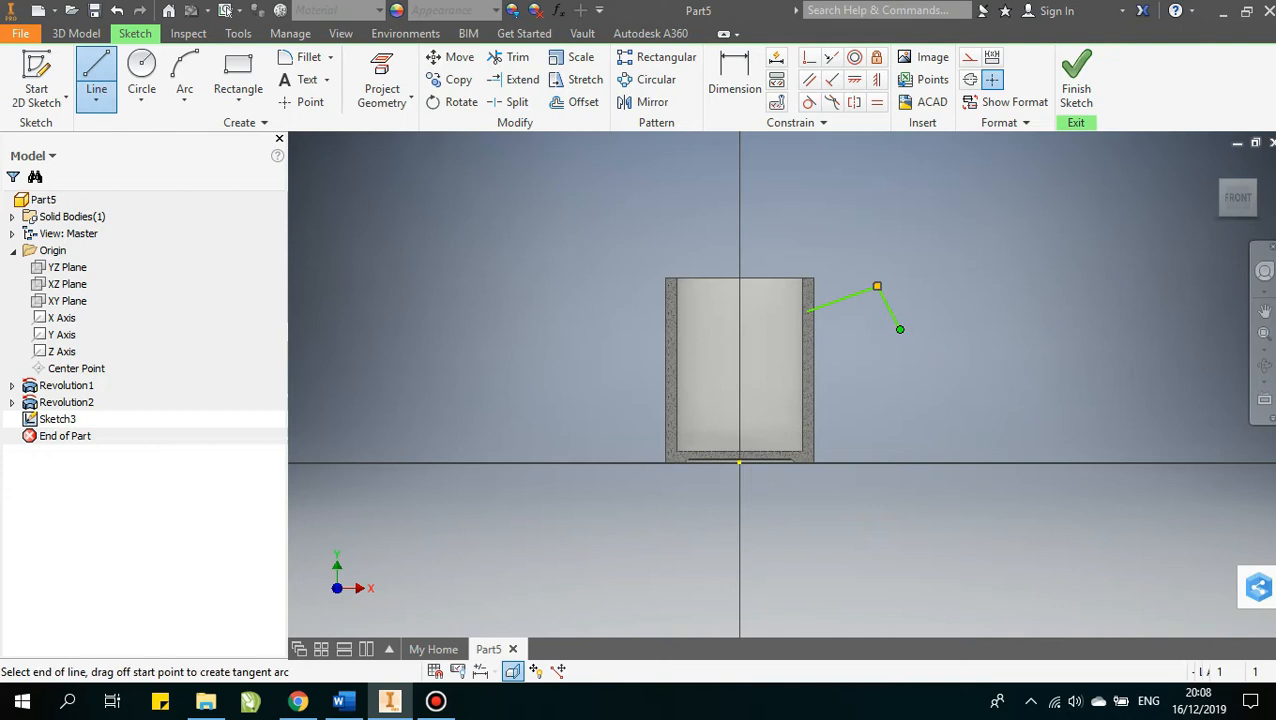
pyautogui.click(900, 388)
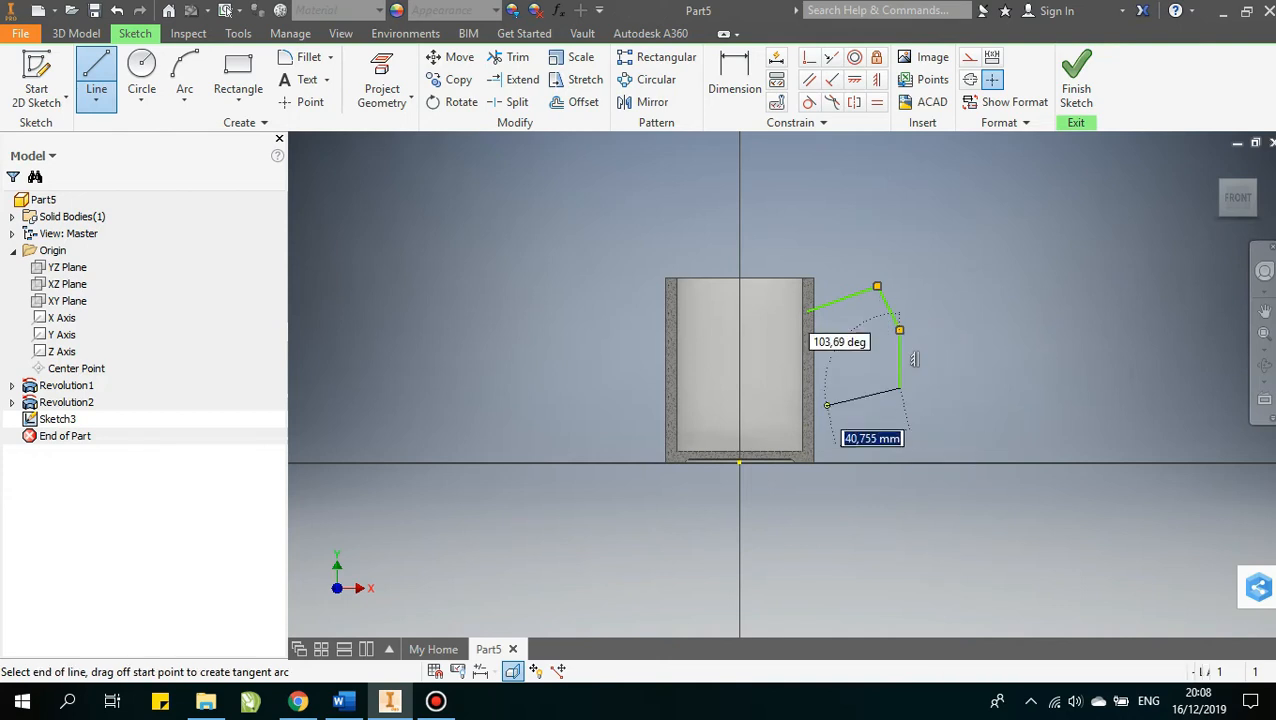
pyautogui.doubleClick(815, 418)
pyautogui.press('Escape')
pyautogui.scroll(3, 815, 420)
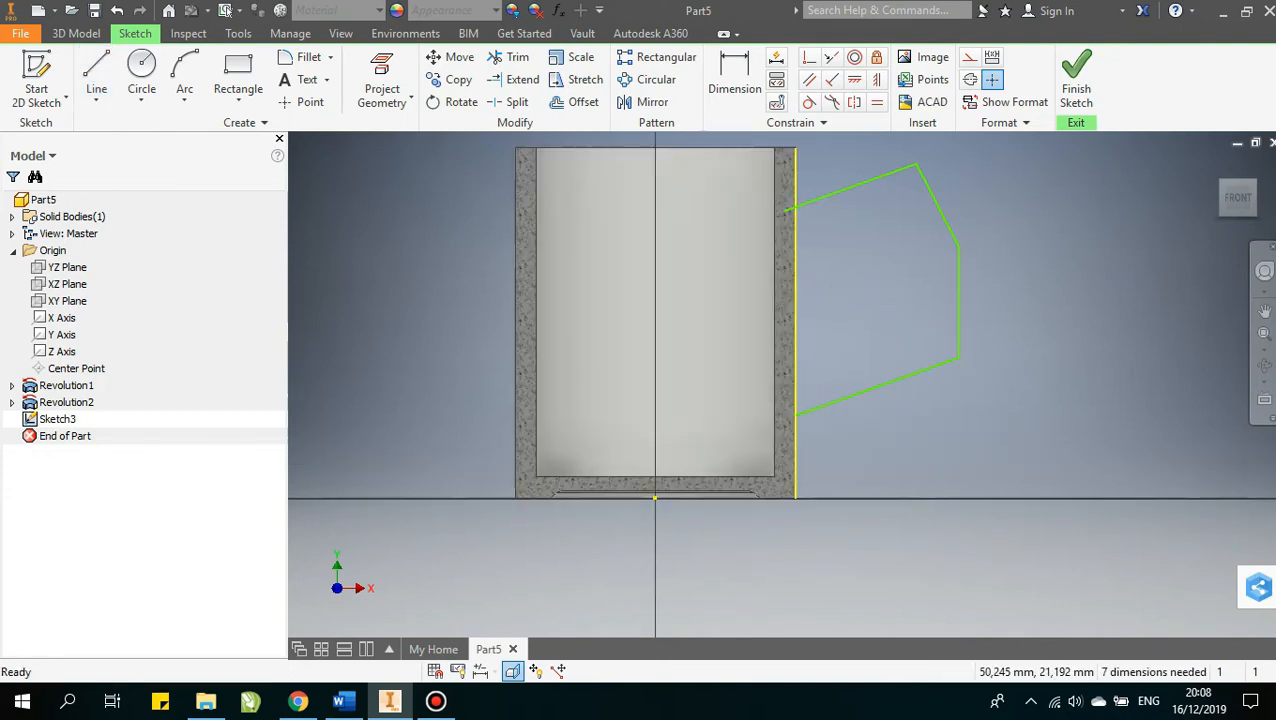
# Reshape the handle outline by lowering its bottom attachment slightly and moving the vertical side and upper bend closer to the cup
pyautogui.moveTo(795, 413); pyautogui.dragTo(795, 419)
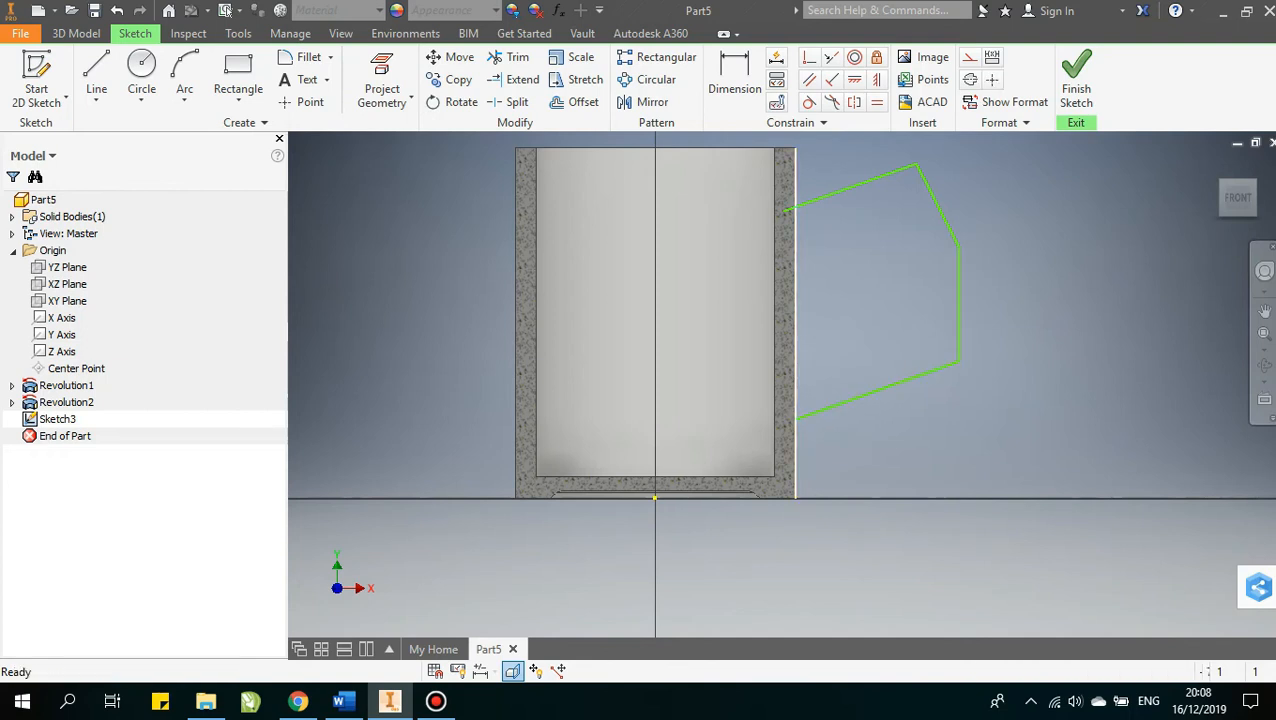
pyautogui.moveTo(957, 300); pyautogui.dragTo(945, 294)
pyautogui.moveTo(945, 221); pyautogui.dragTo(945, 300)
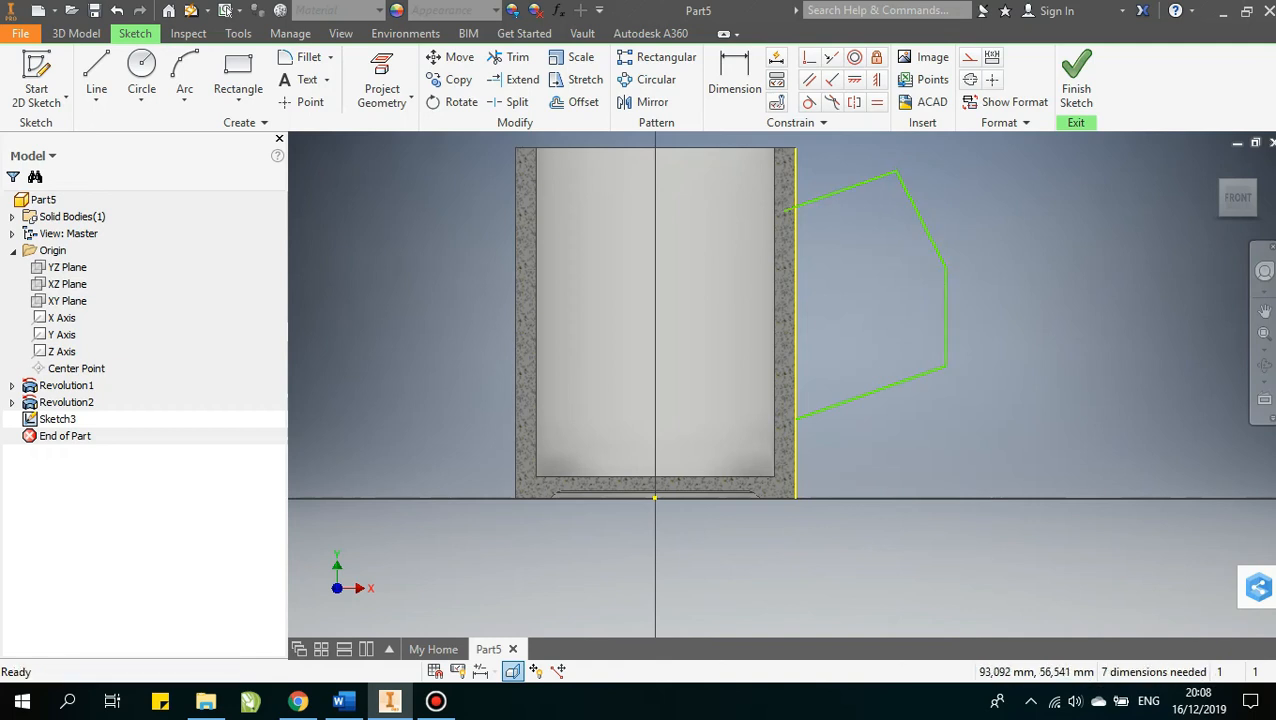
pyautogui.scroll(-3, 926, 427)
pyautogui.moveTo(936, 350); pyautogui.dragTo(933, 348)
pyautogui.moveTo(913, 286); pyautogui.dragTo(906, 310)
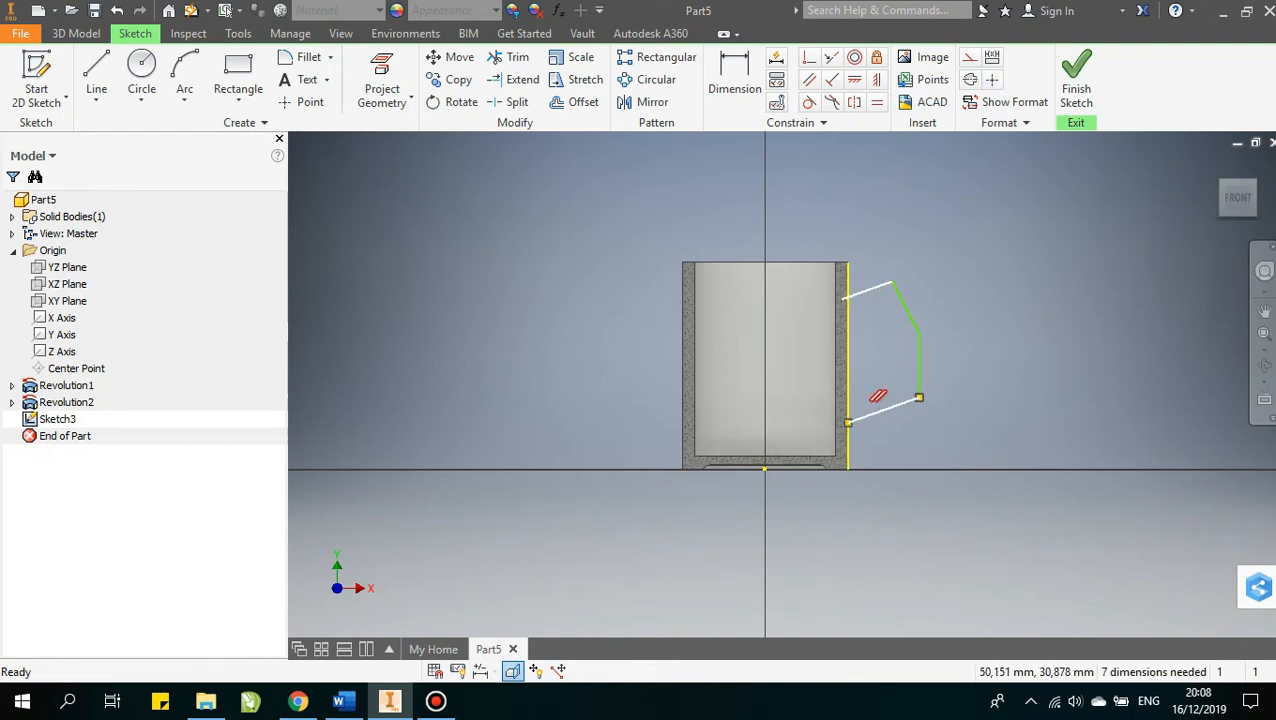
pyautogui.moveTo(933, 365); pyautogui.dragTo(929, 362)
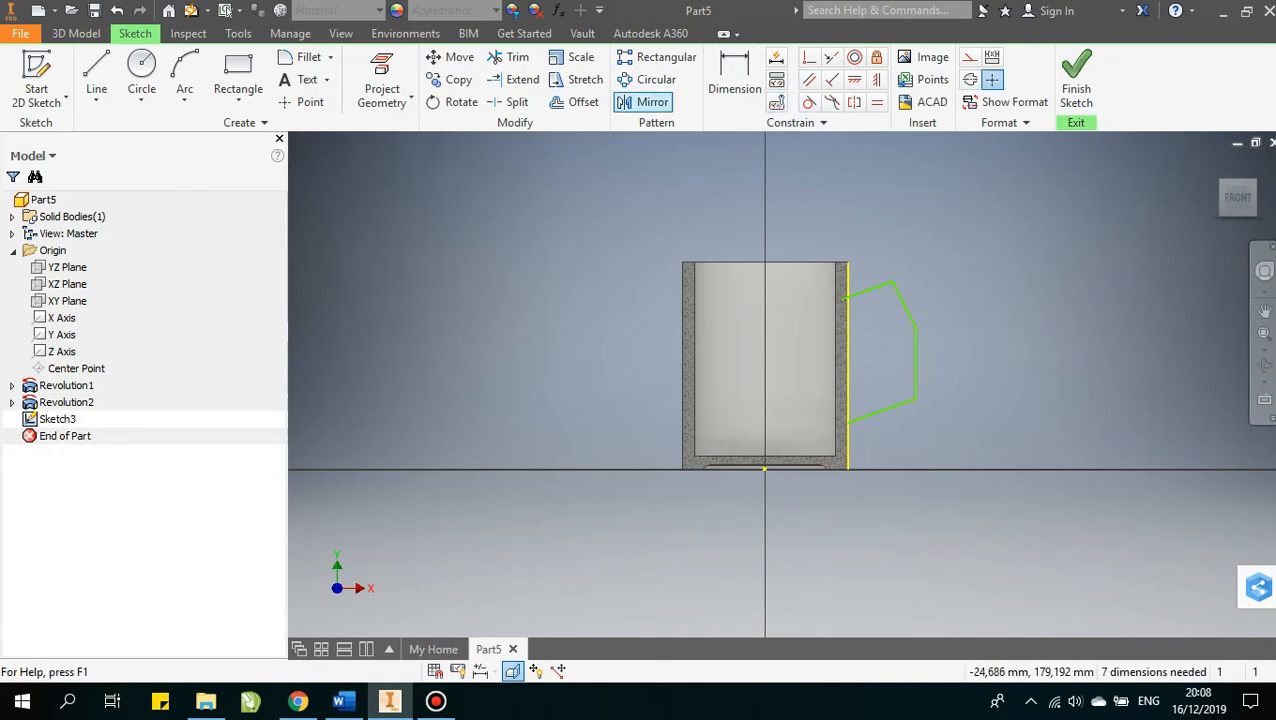
# Offset the handle outline inward by 6 mm
pyautogui.click(583, 101)
pyautogui.click(898, 297)
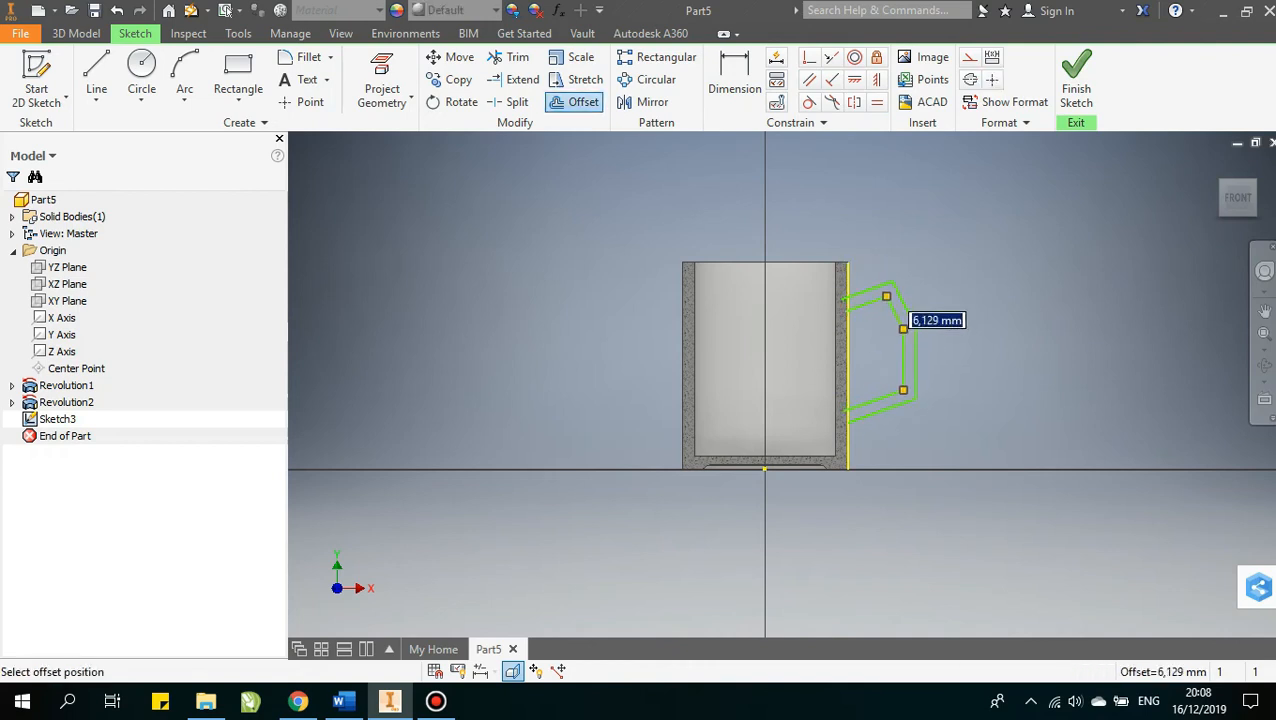
pyautogui.write('6')
pyautogui.press('Return')
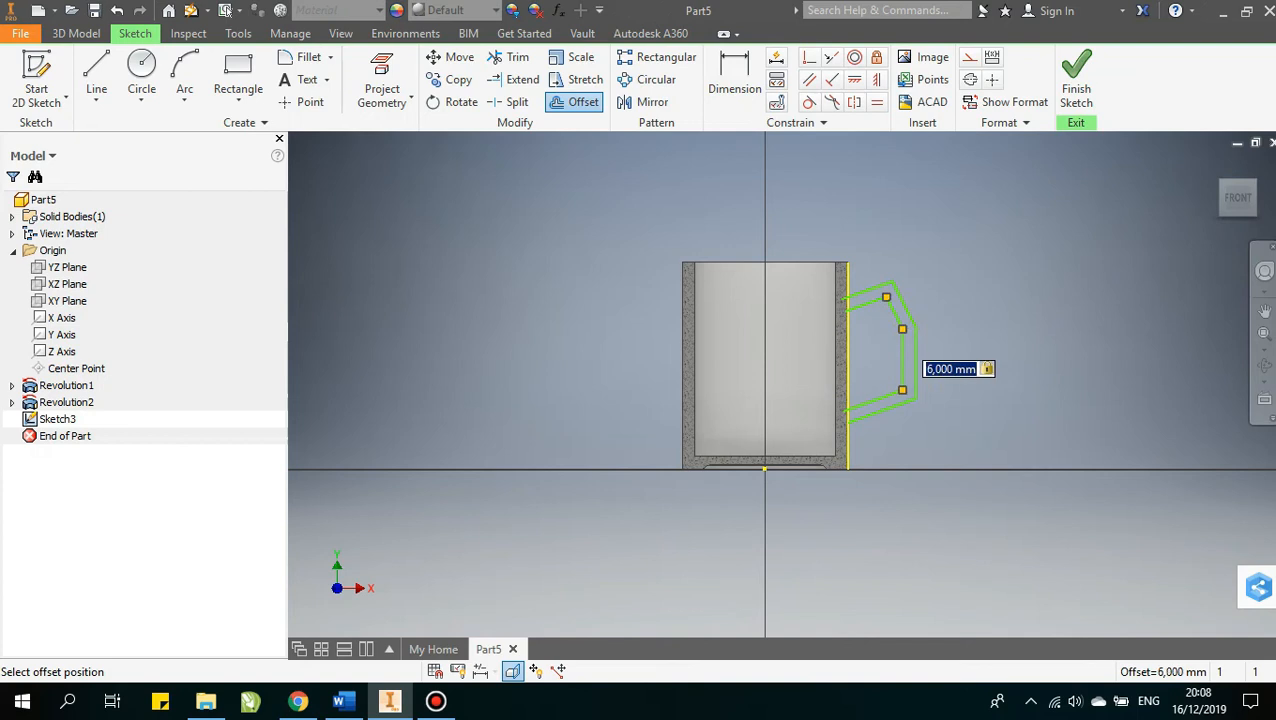
# Close the handle profile's upper end with a short line joining the outer and inner outlines inside the cup wall
pyautogui.scroll(3, 879, 314)
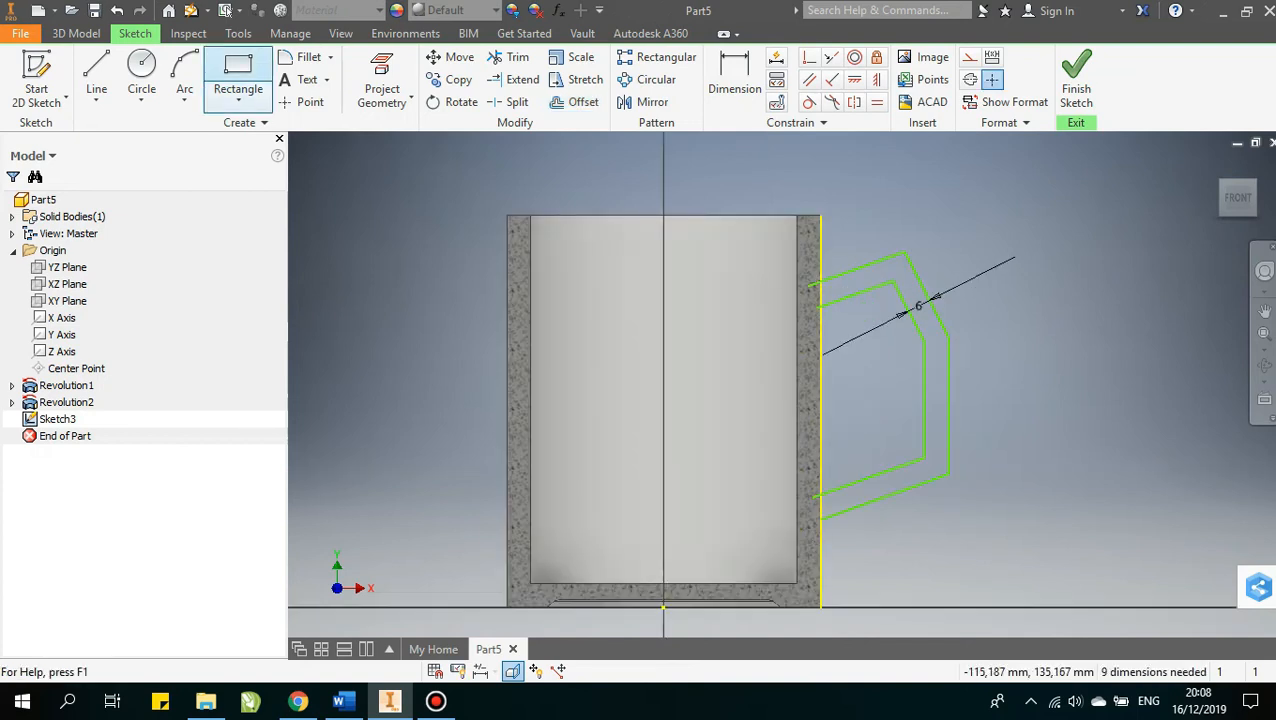
pyautogui.click(96, 80)
pyautogui.click(808, 286)
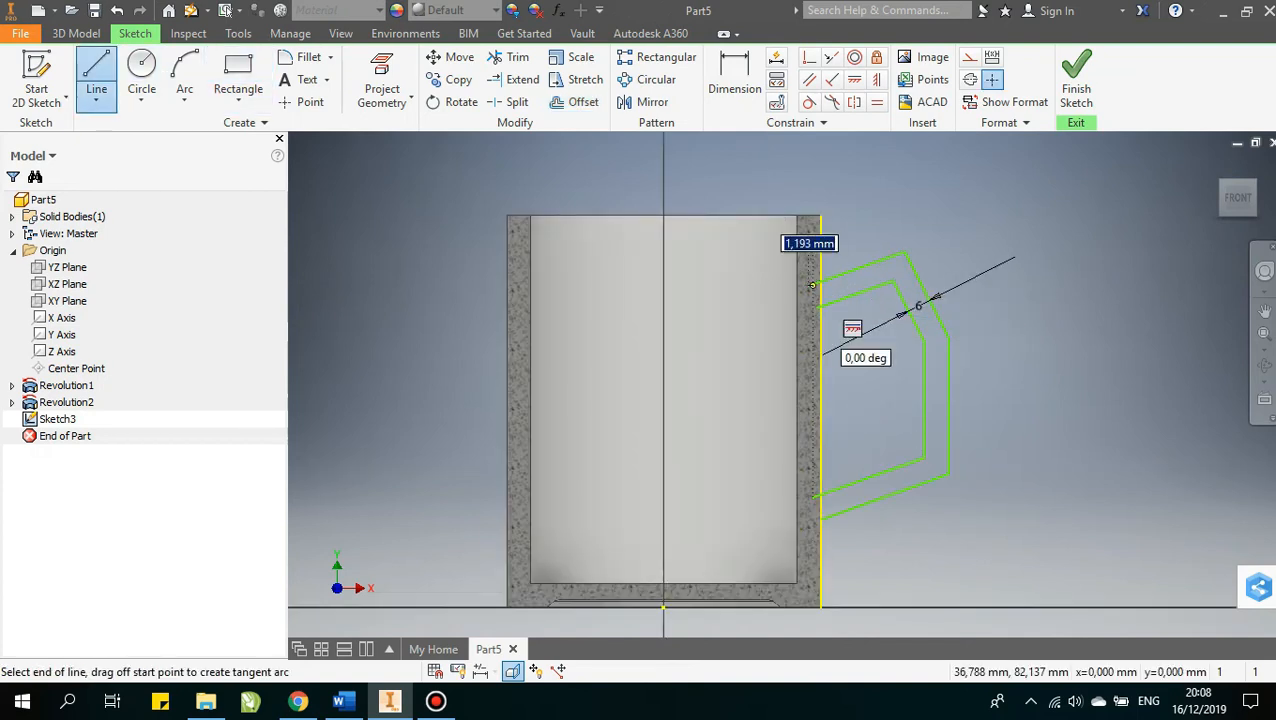
pyautogui.doubleClick(816, 308)
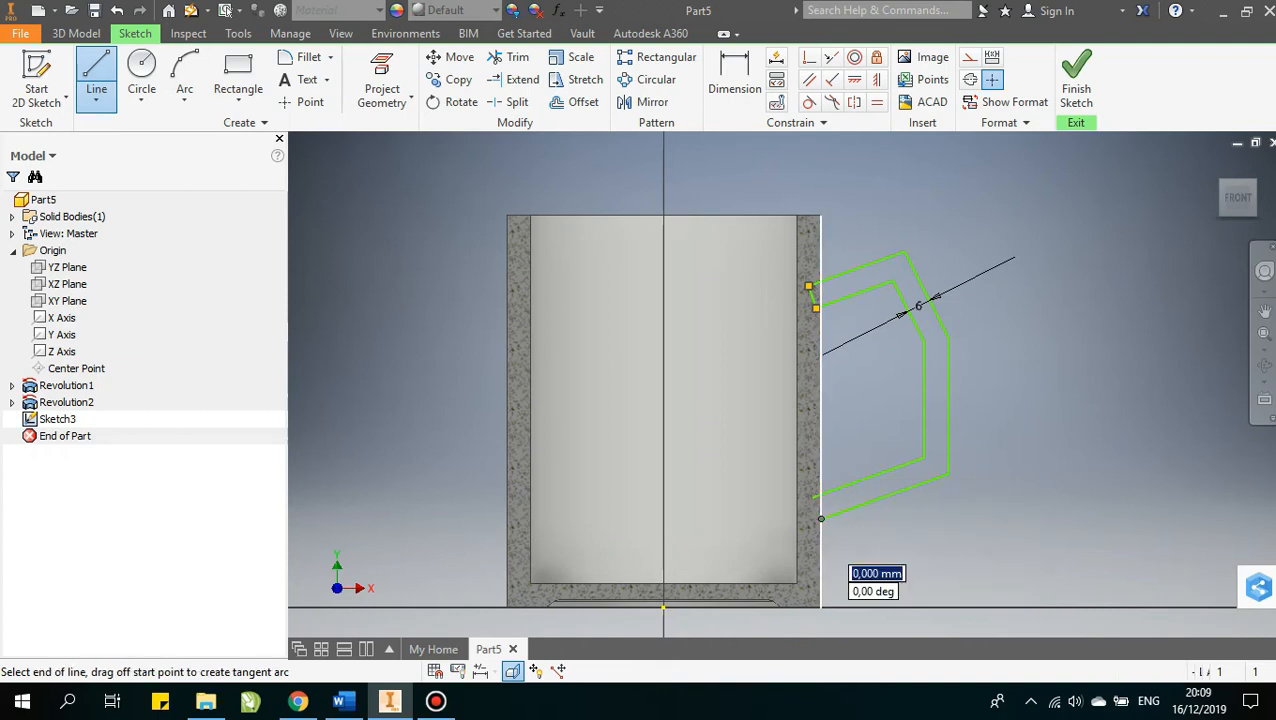
# Extend the handle's lower outer line into the cup wall and close the lower end with a line to the inner outline
pyautogui.click(821, 520)
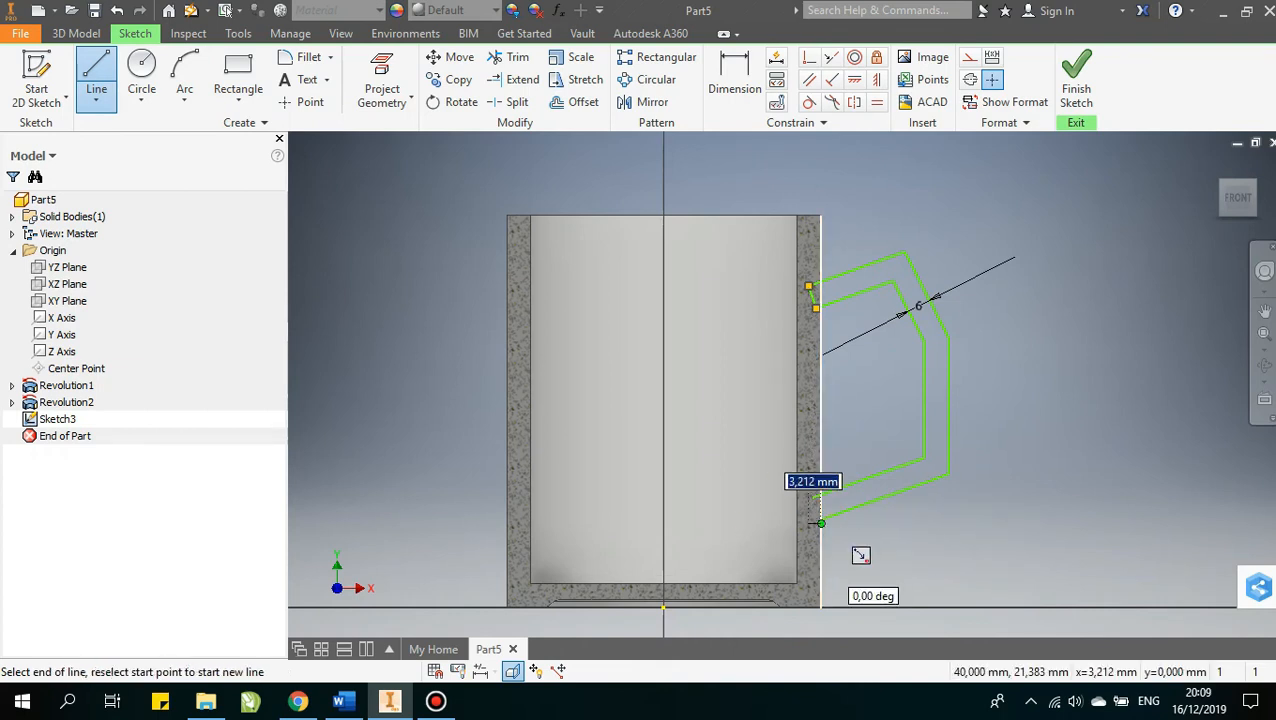
pyautogui.scroll(-5, 821, 525)
pyautogui.click(818, 474)
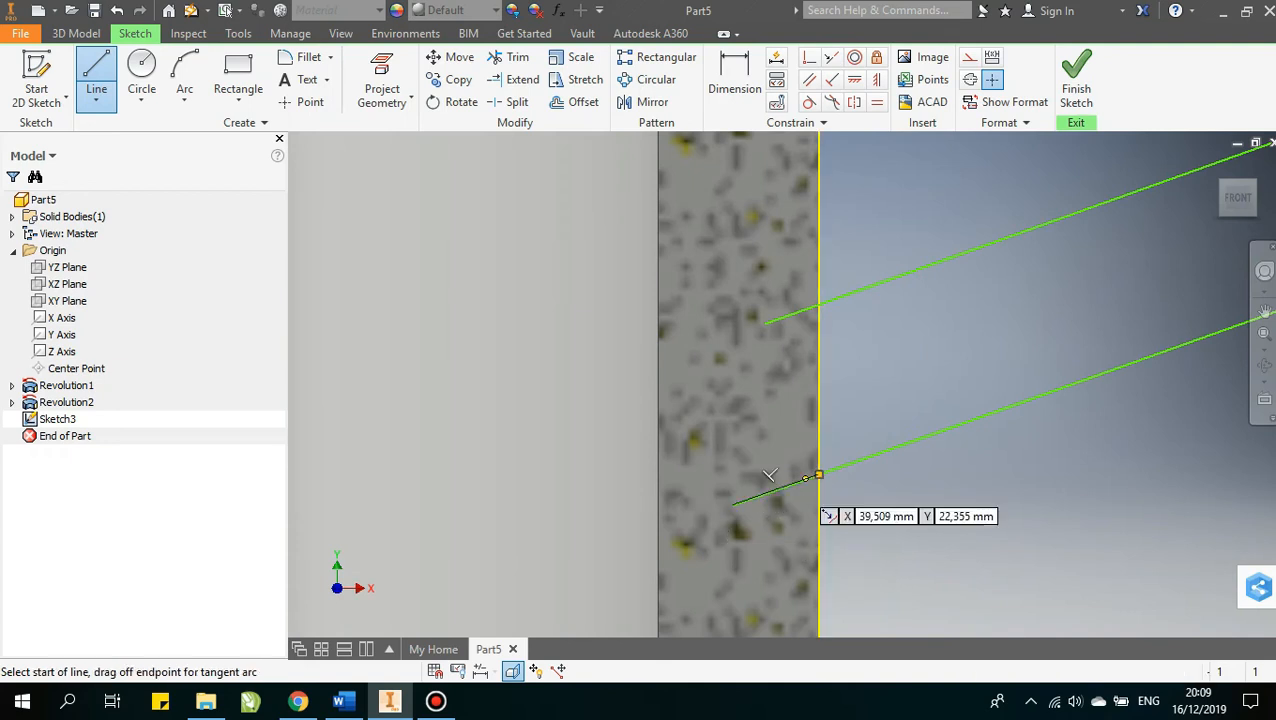
pyautogui.click(734, 504)
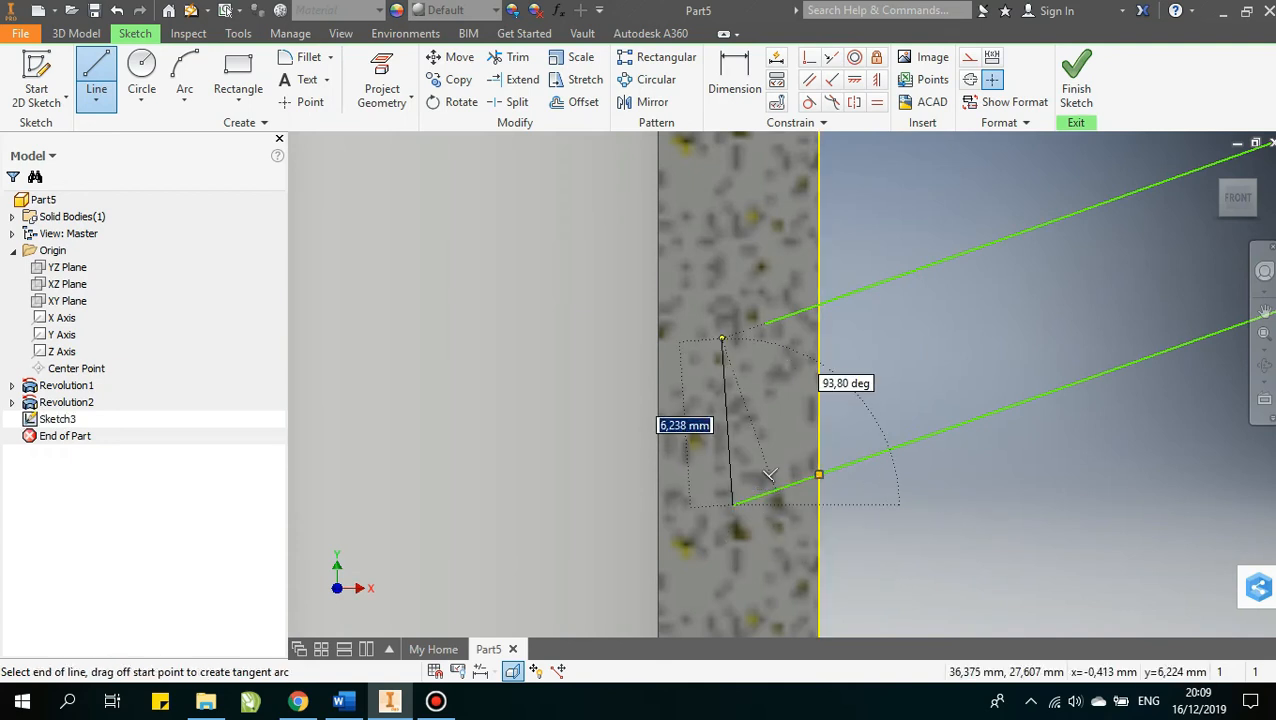
pyautogui.click(766, 323)
pyautogui.press('Escape')
pyautogui.scroll(3, 809, 309)
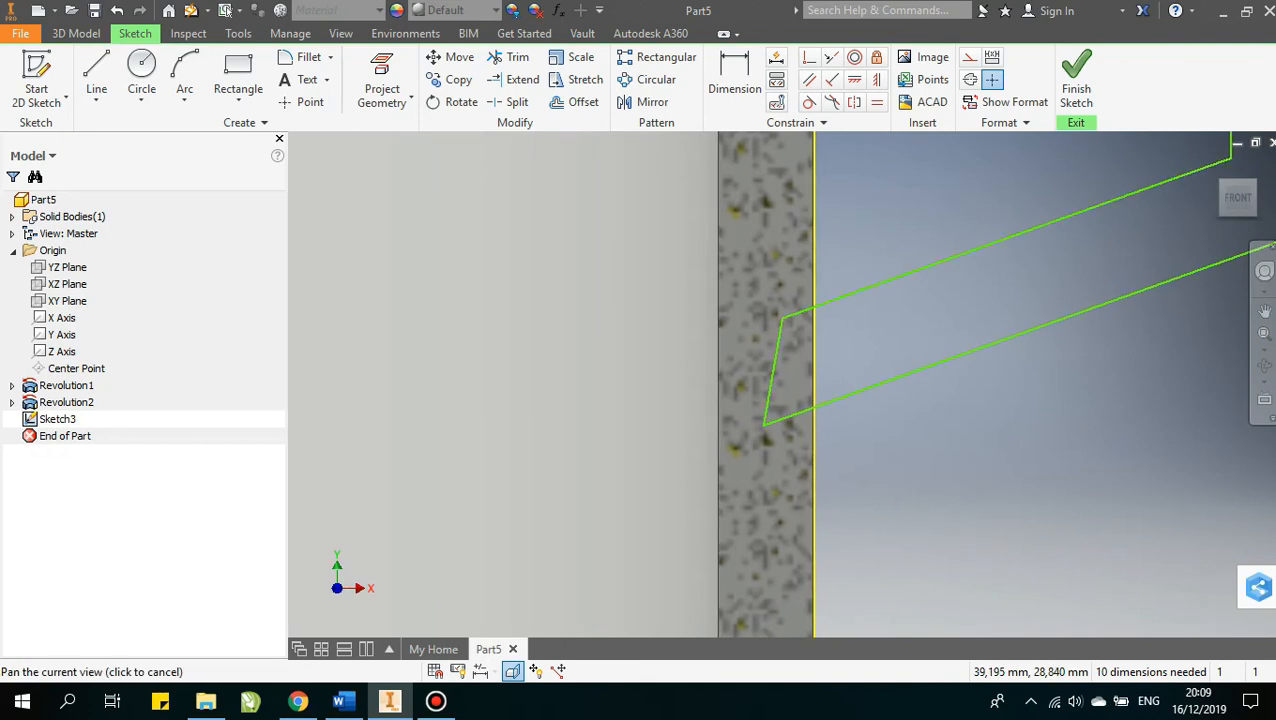
# Dimension the length of the handle's upper inner line
pyautogui.moveTo(803, 309); pyautogui.dragTo(734, 482, button='middle')
pyautogui.scroll(2, 734, 482)
pyautogui.scroll(3, 737, 345)
pyautogui.moveTo(791, 233); pyautogui.dragTo(757, 301, button='middle')
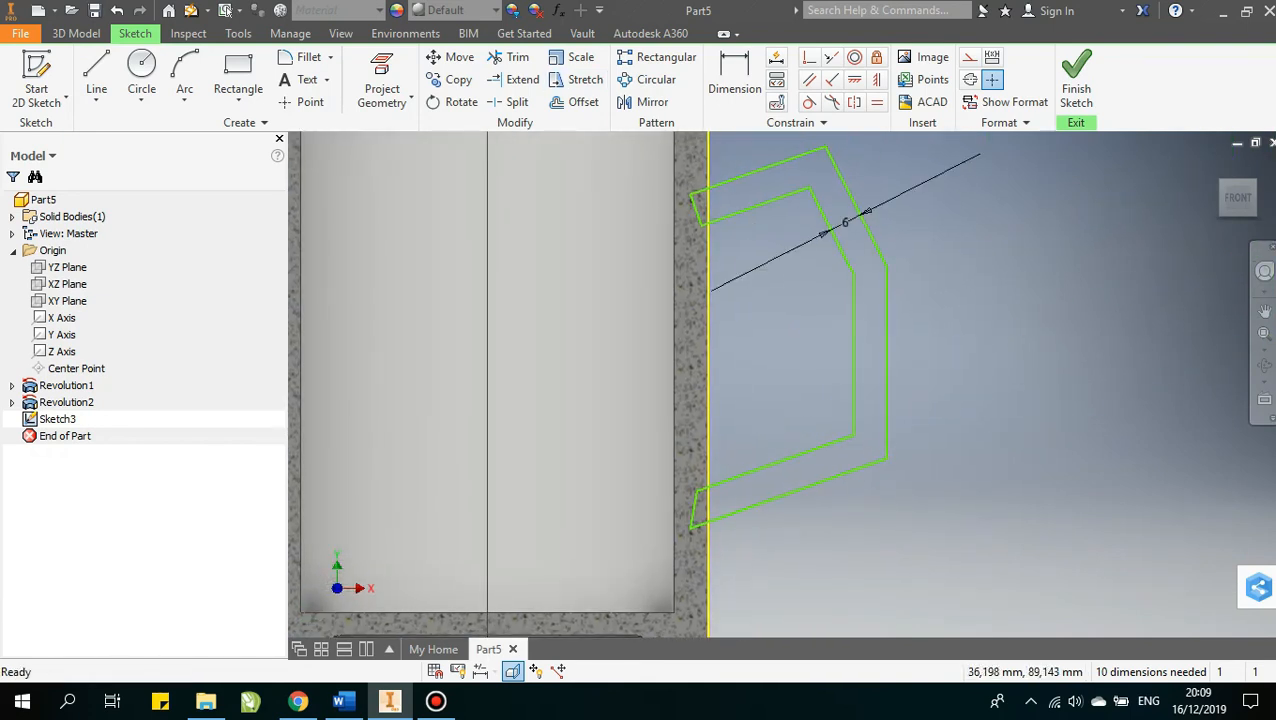
pyautogui.click(735, 80)
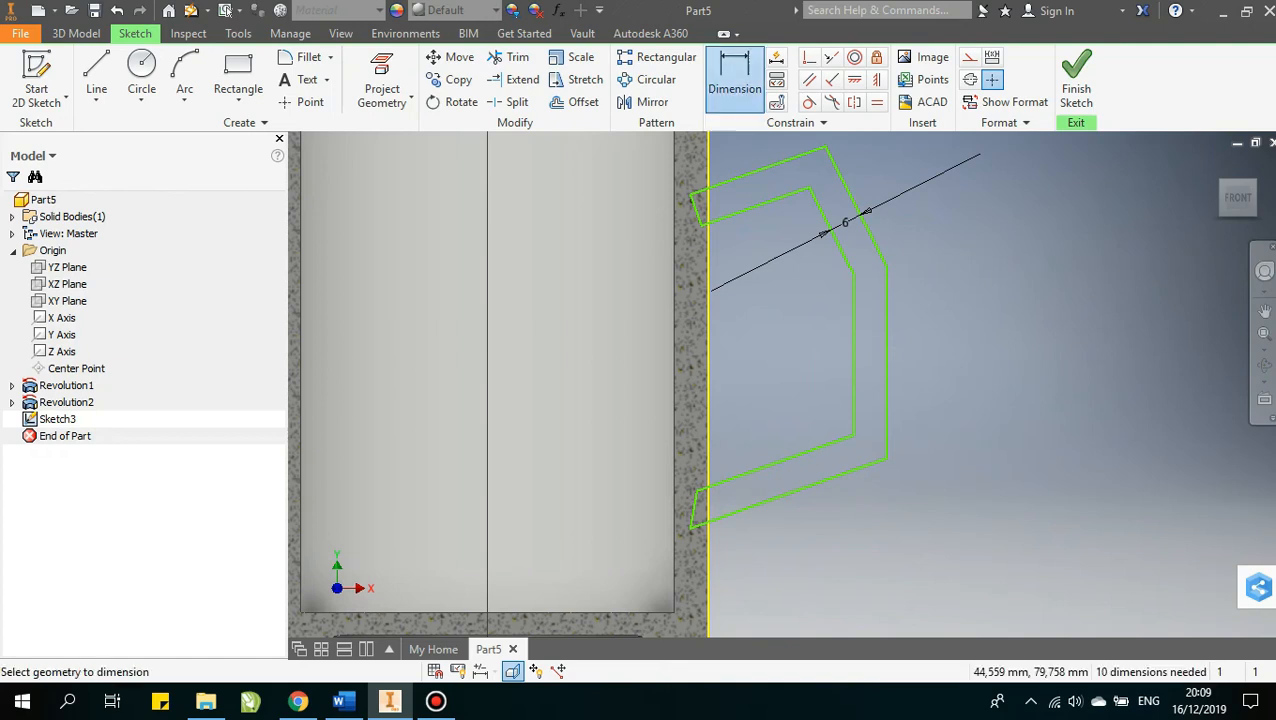
pyautogui.click(740, 211)
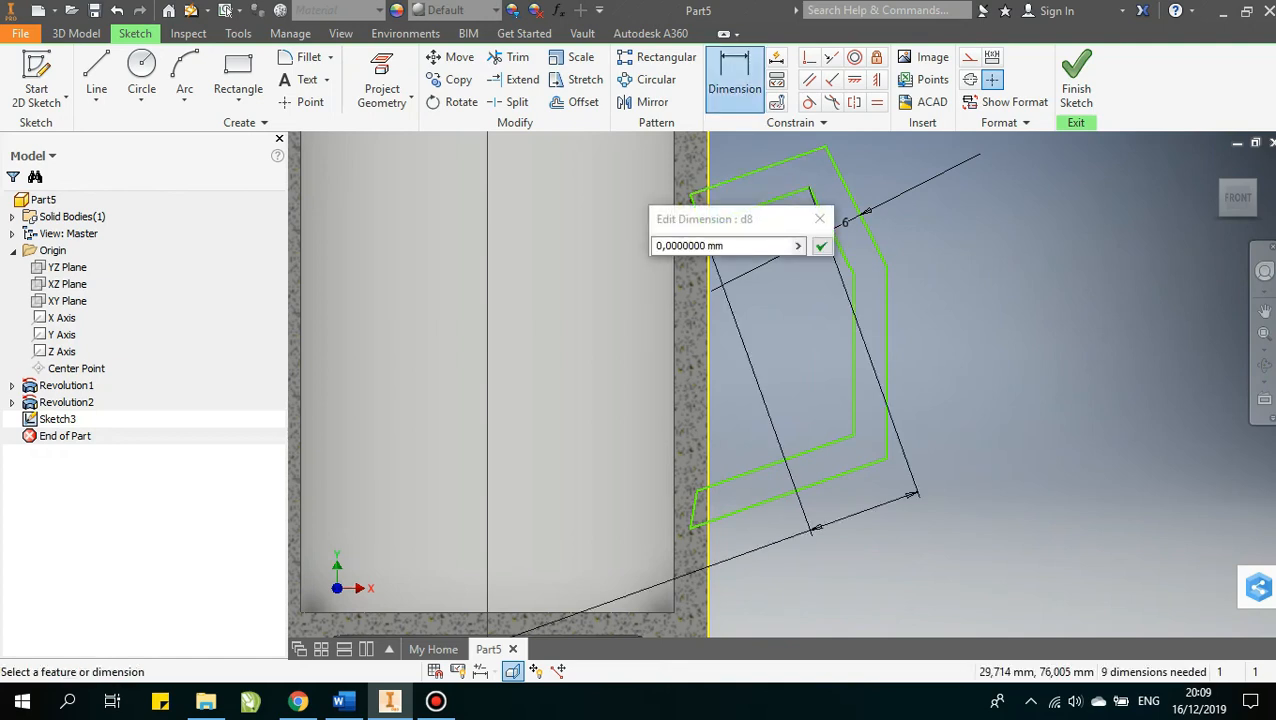
pyautogui.press('Escape')
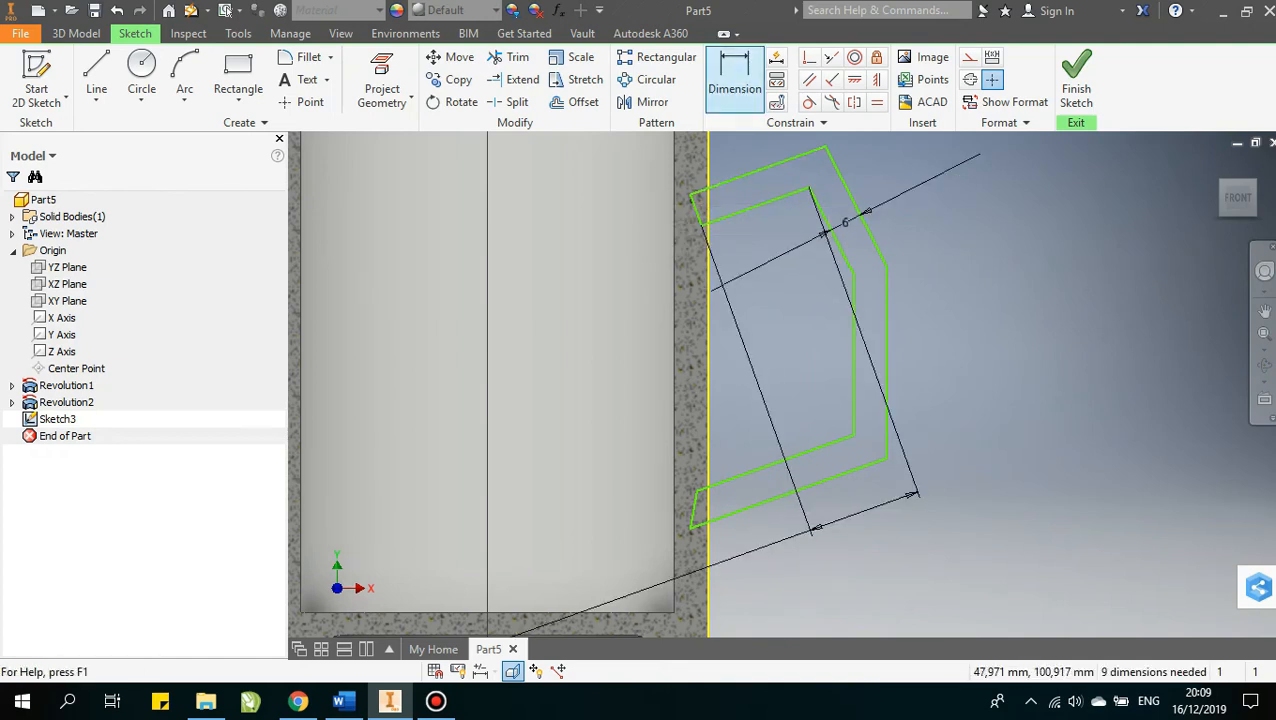
# Fillet the three outer and three inner bends of the handle profile with a 5 mm radius
pyautogui.click(308, 57)
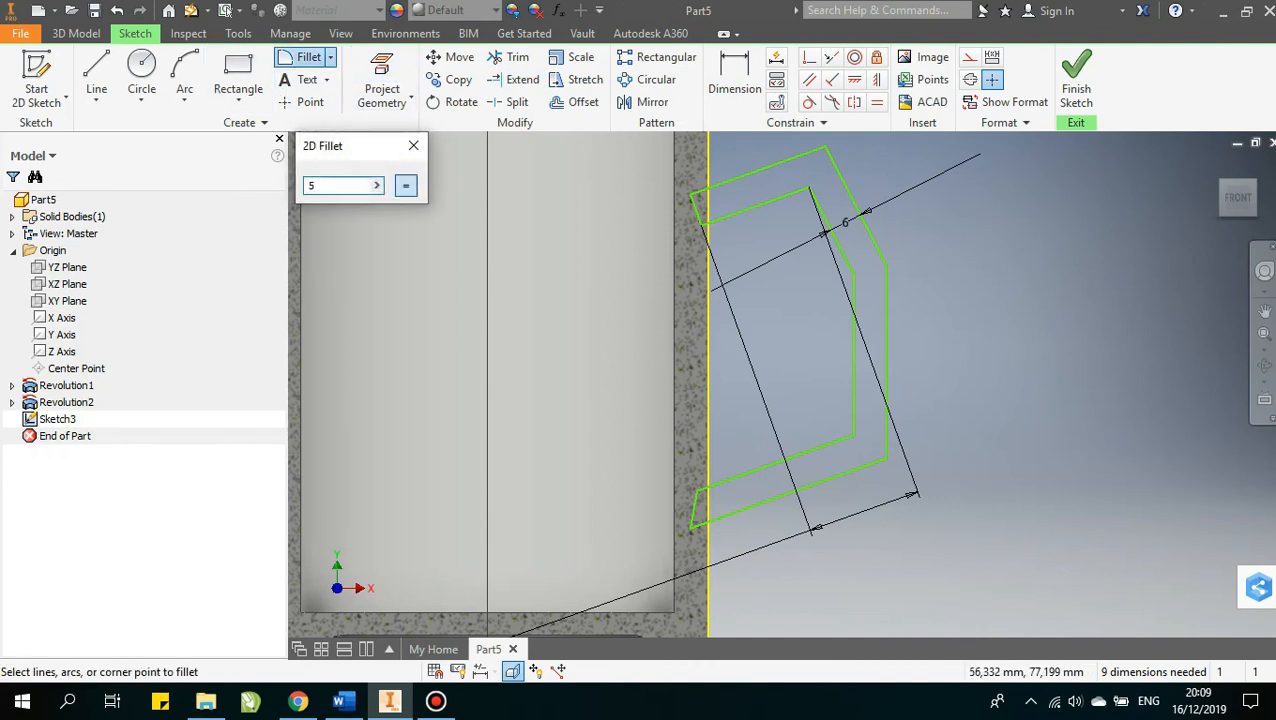
pyautogui.click(808, 189)
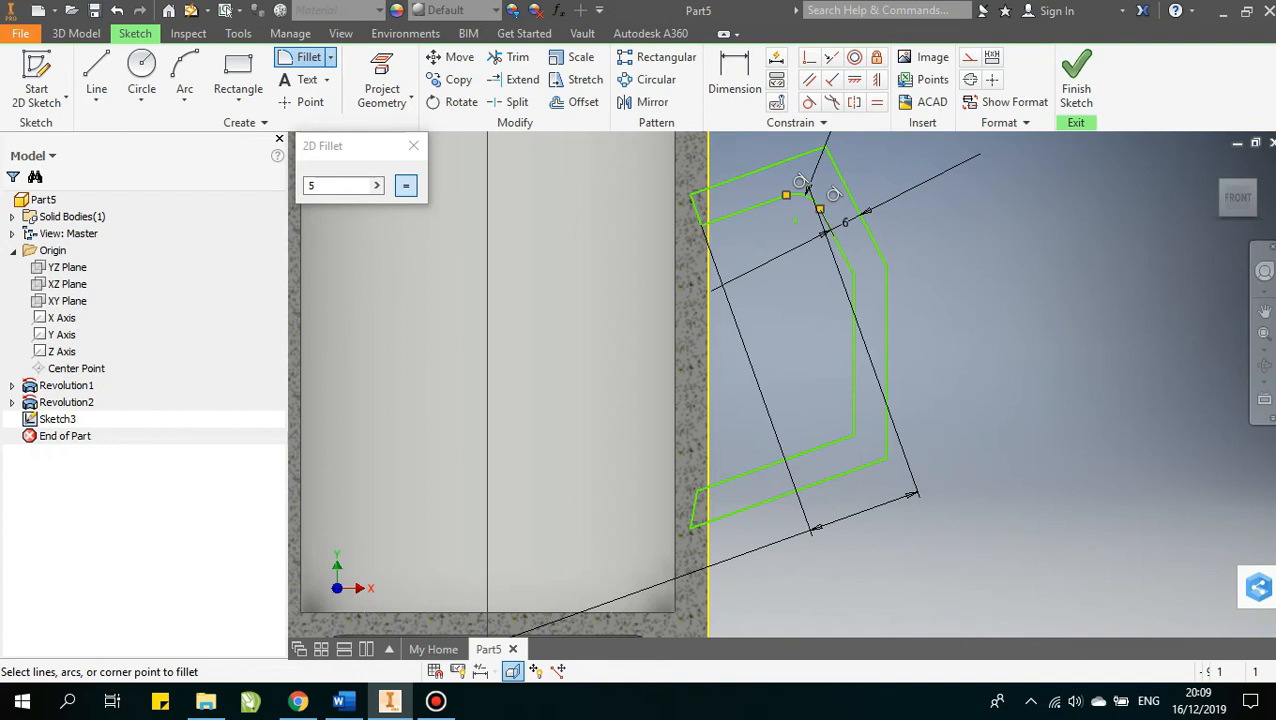
pyautogui.click(843, 182)
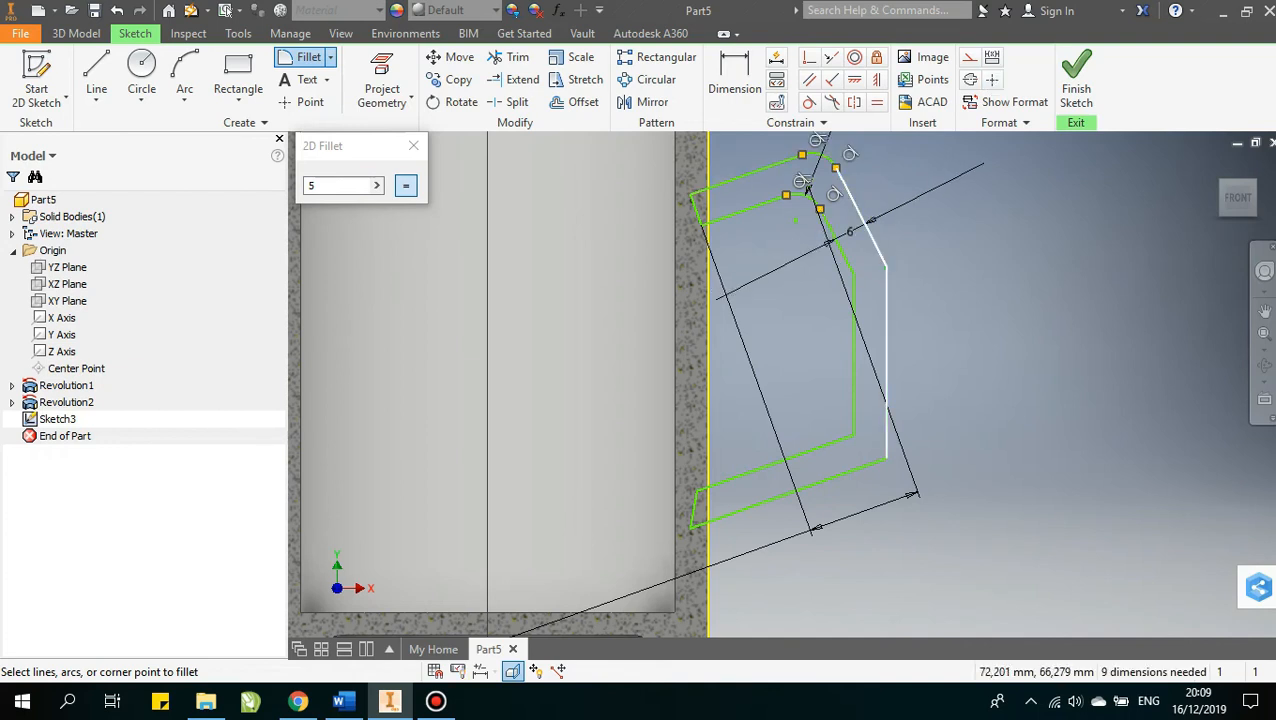
pyautogui.click(886, 267)
pyautogui.click(853, 300)
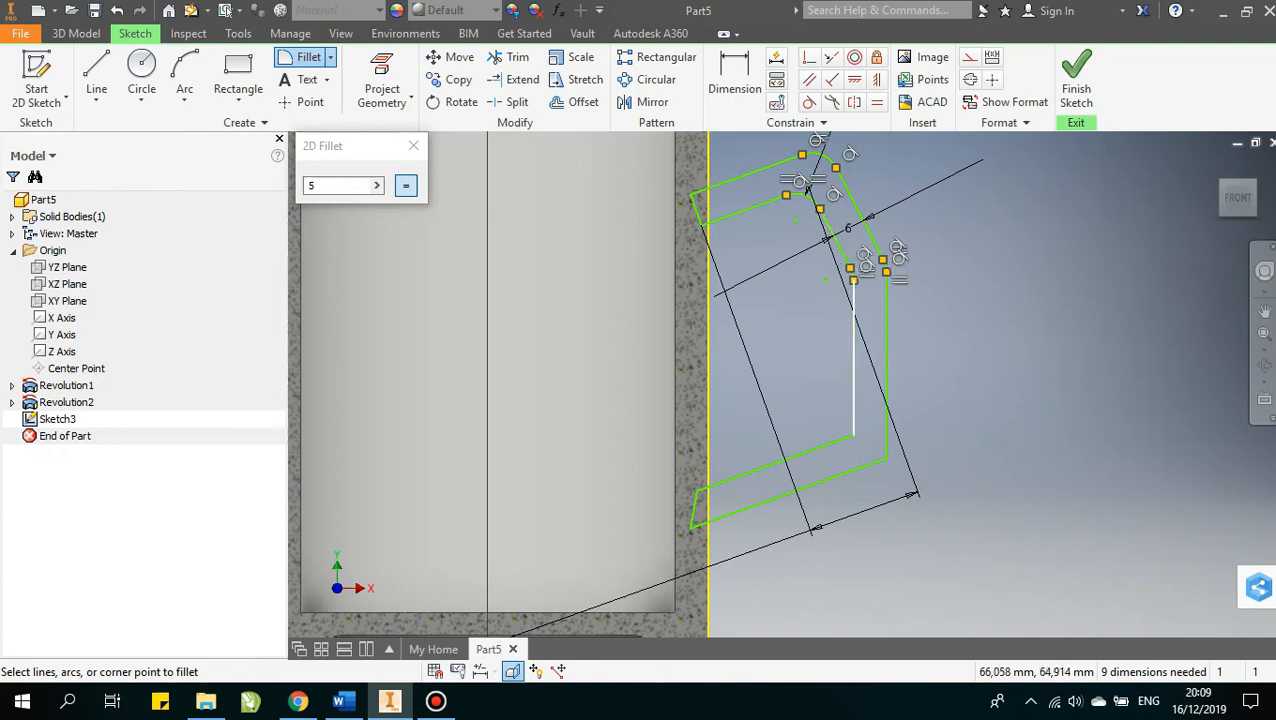
pyautogui.click(853, 370)
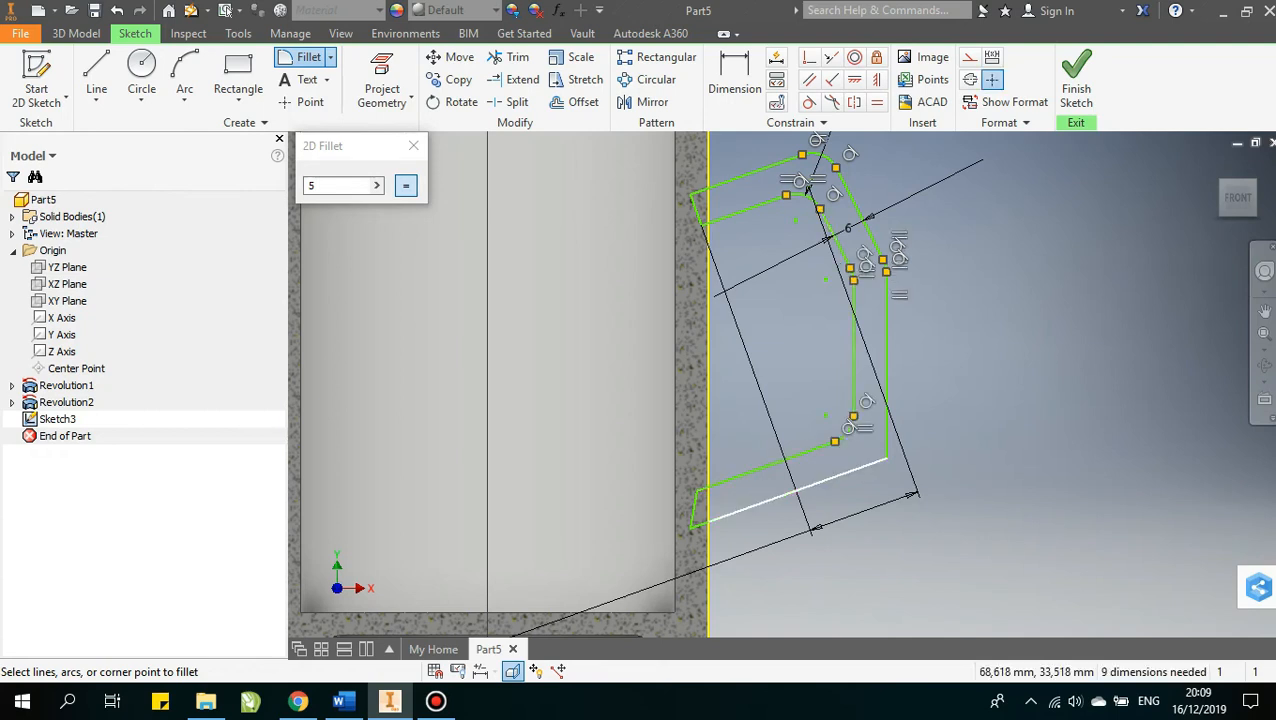
pyautogui.click(885, 458)
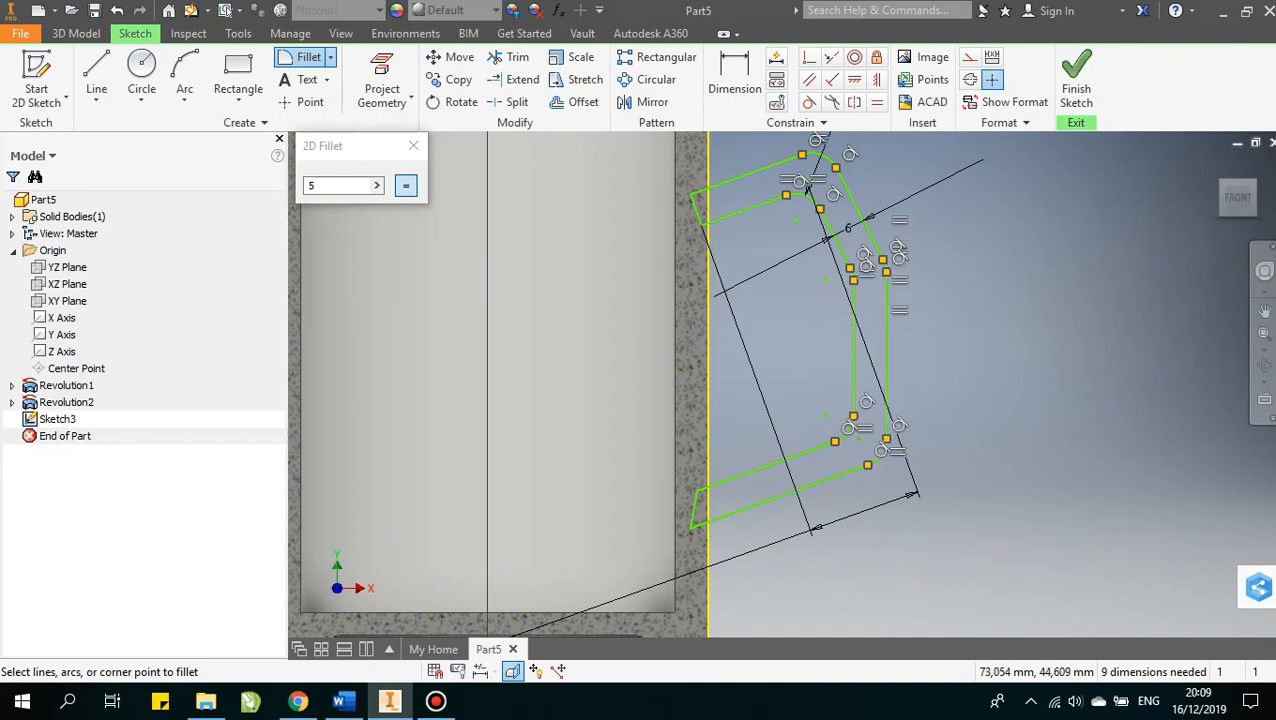
# Fillet the lower and upper bends of the handle profile, inner and outer, with a 10 mm radius
pyautogui.moveTo(335, 186); pyautogui.dragTo(271, 189)
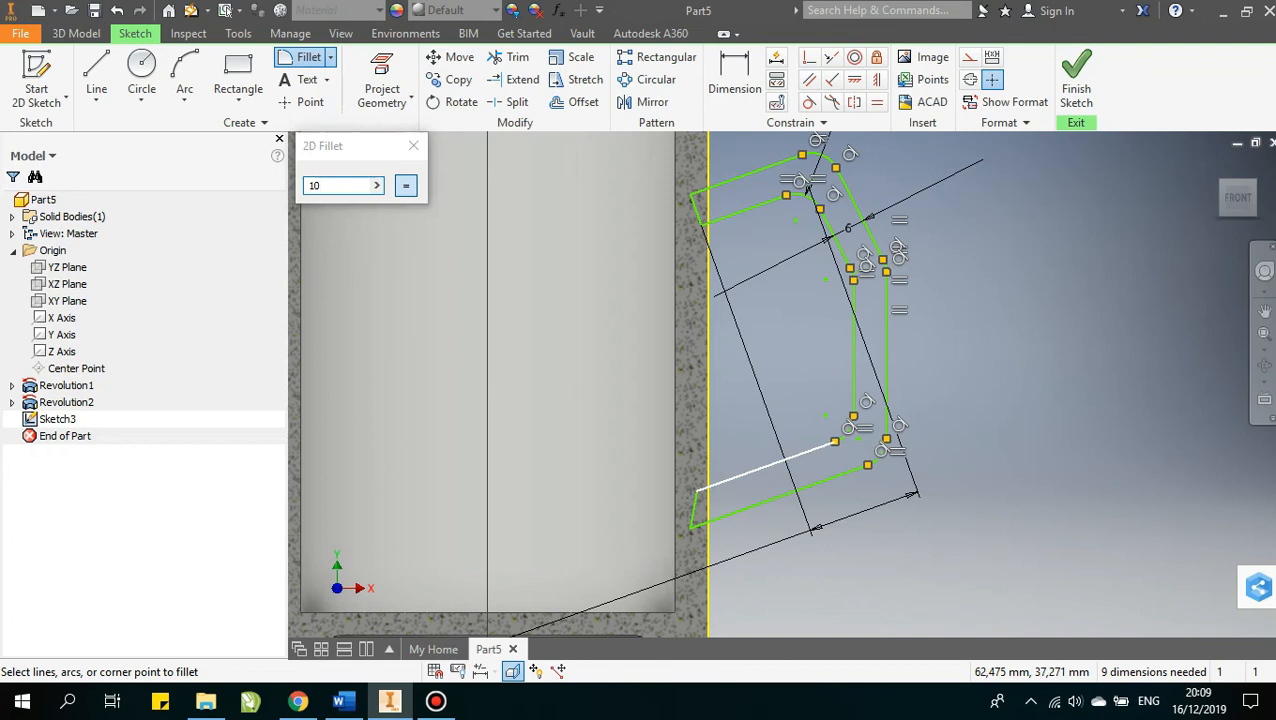
pyautogui.click(845, 428)
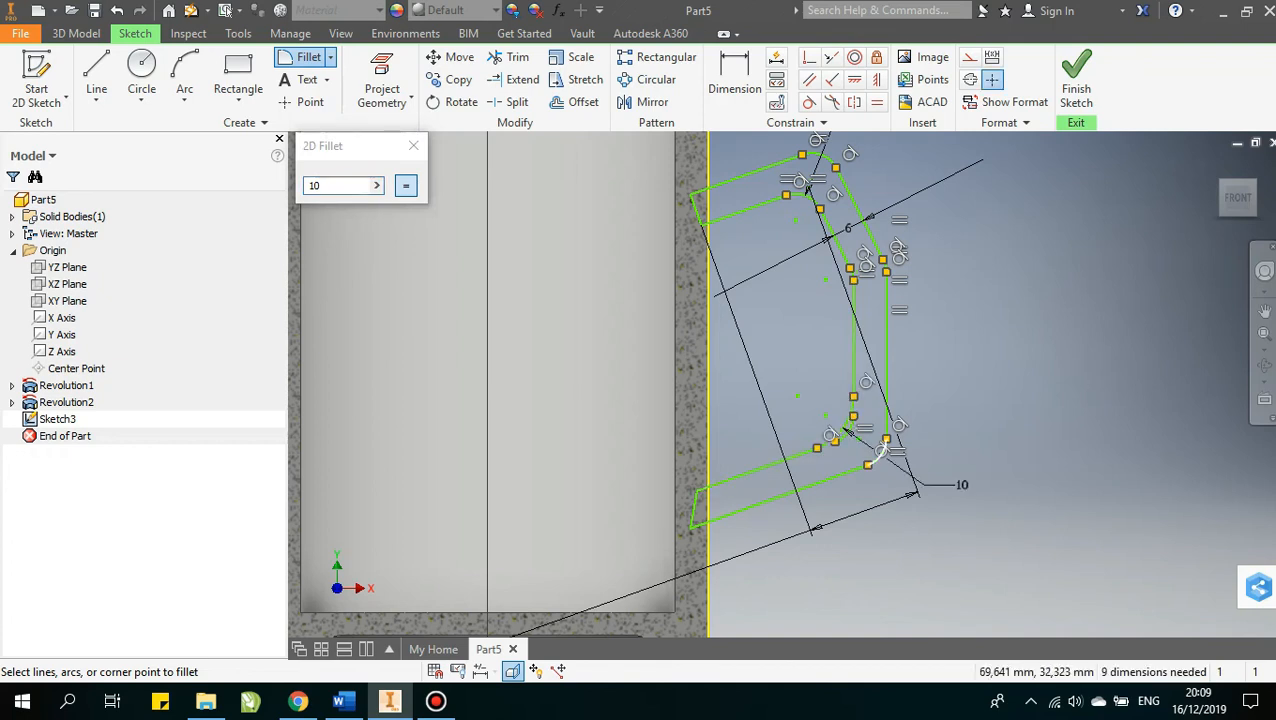
pyautogui.click(885, 441)
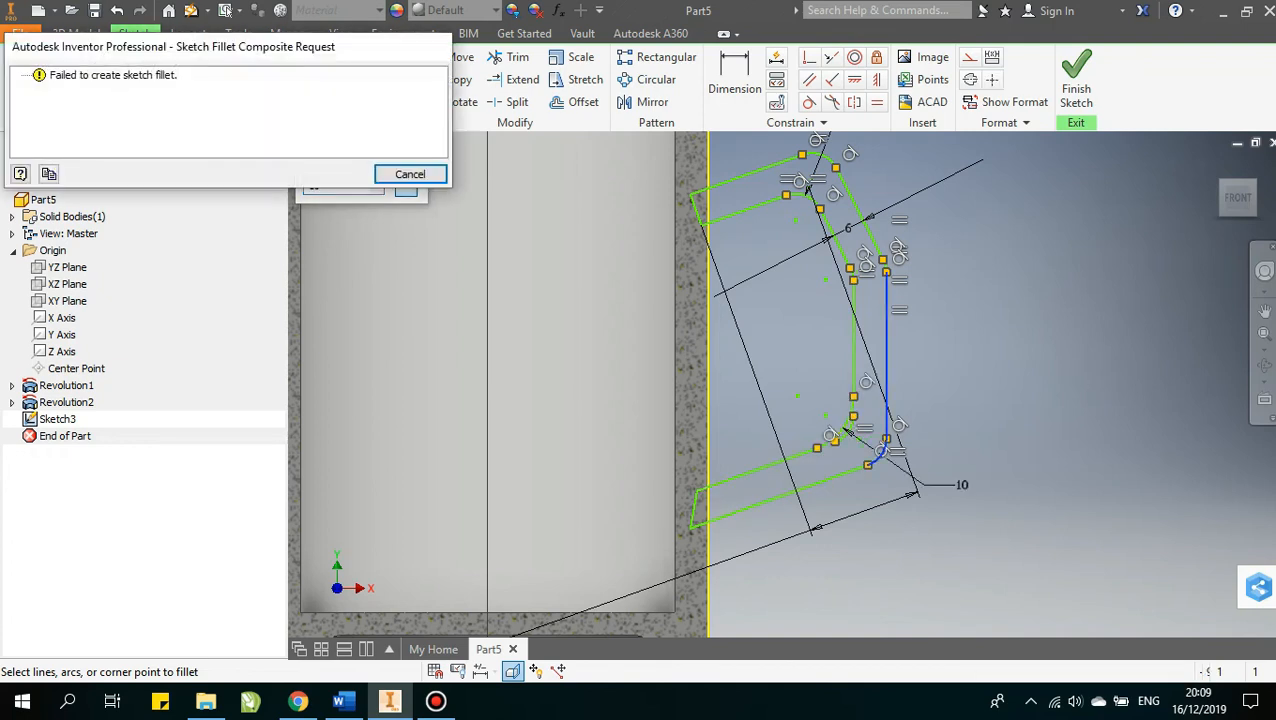
pyautogui.press('Escape')
pyautogui.press('Escape')
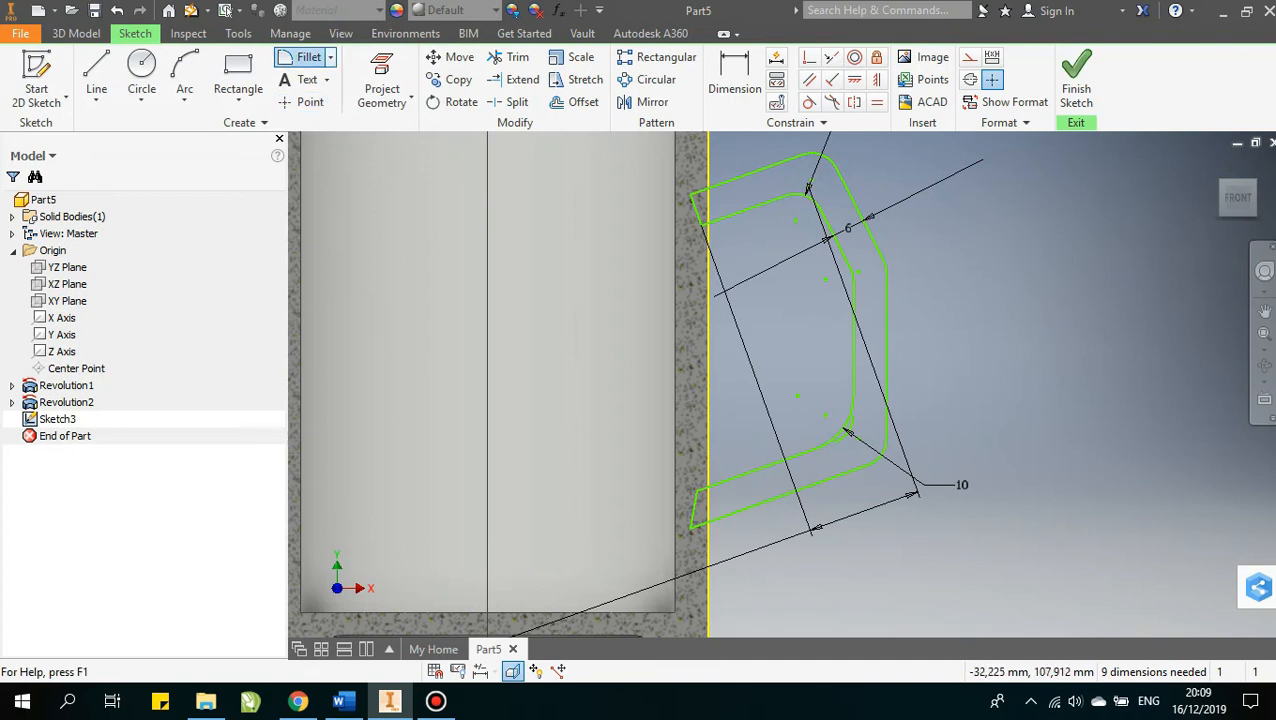
pyautogui.click(309, 57)
pyautogui.click(840, 476)
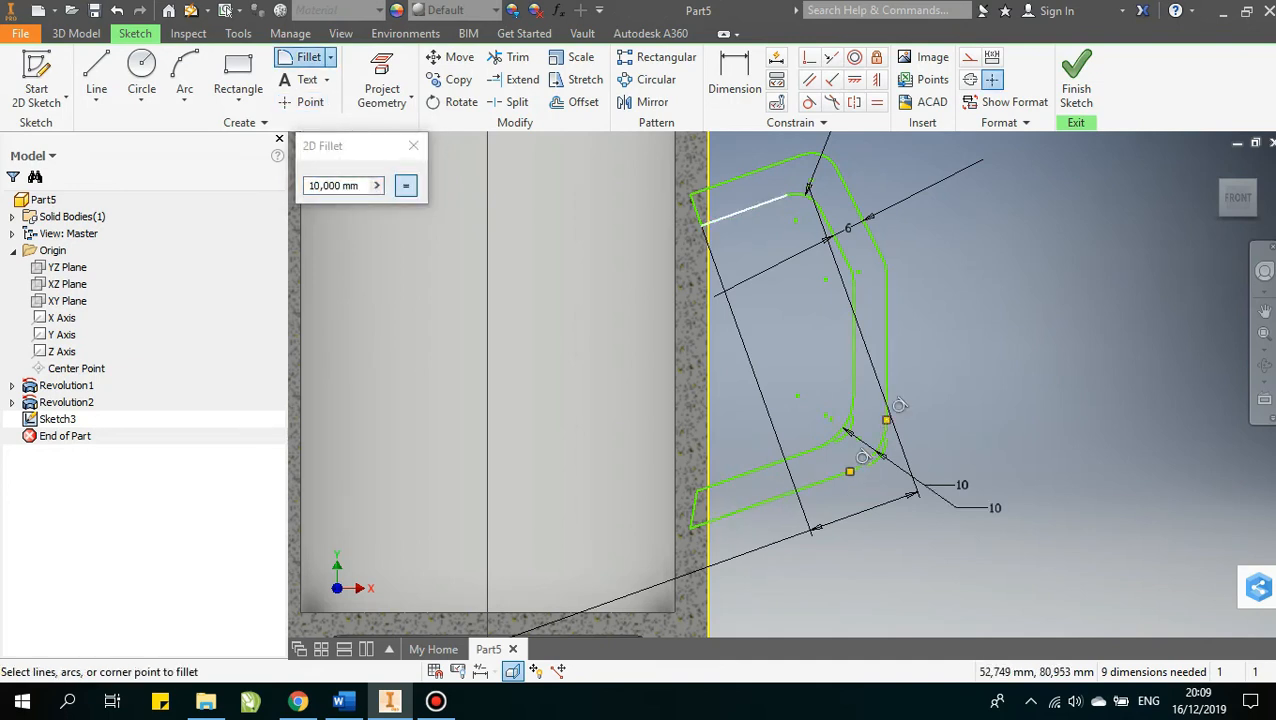
pyautogui.click(808, 188)
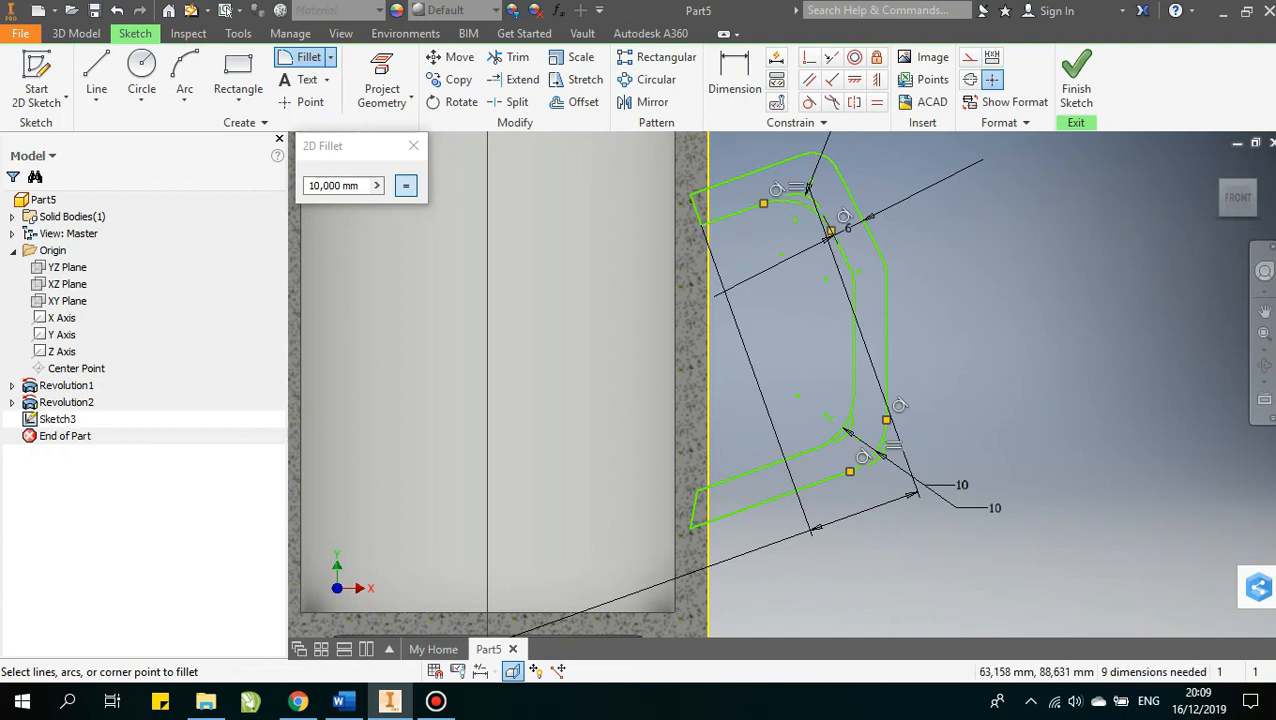
pyautogui.press('Escape')
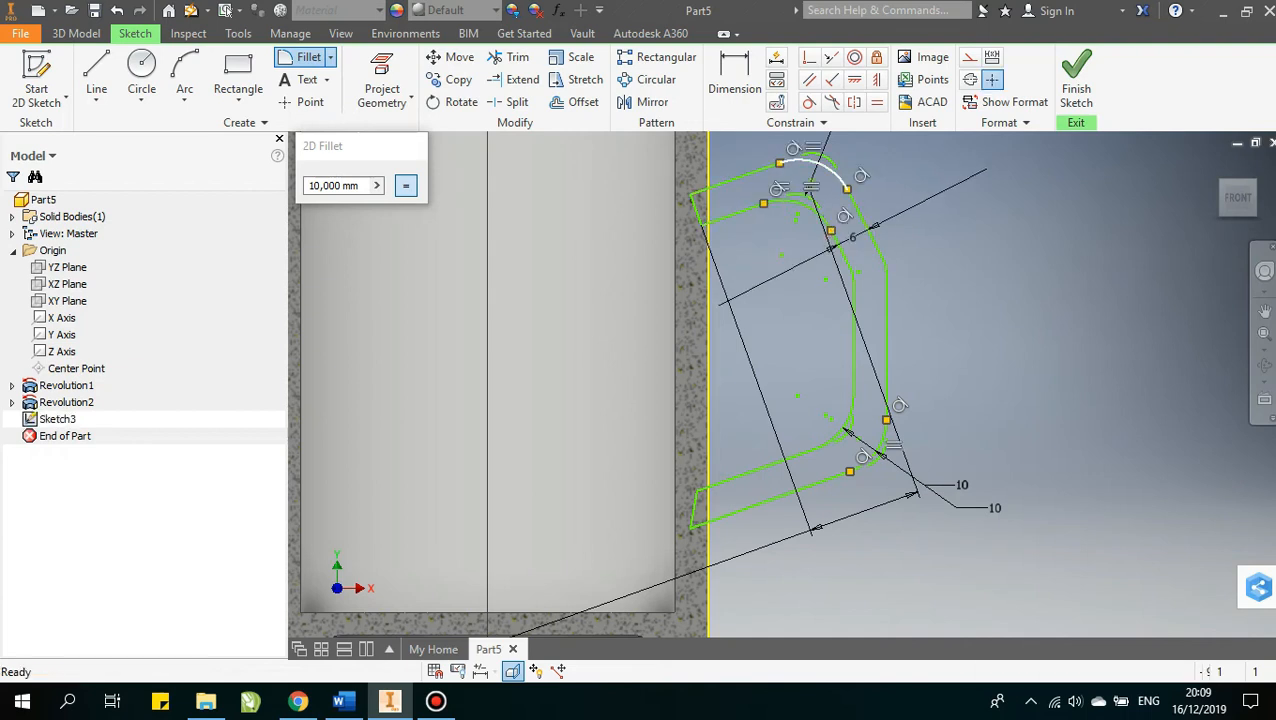
# Delete the leftover 5 mm arc at the handle profile's upper inner bend
pyautogui.click(511, 57)
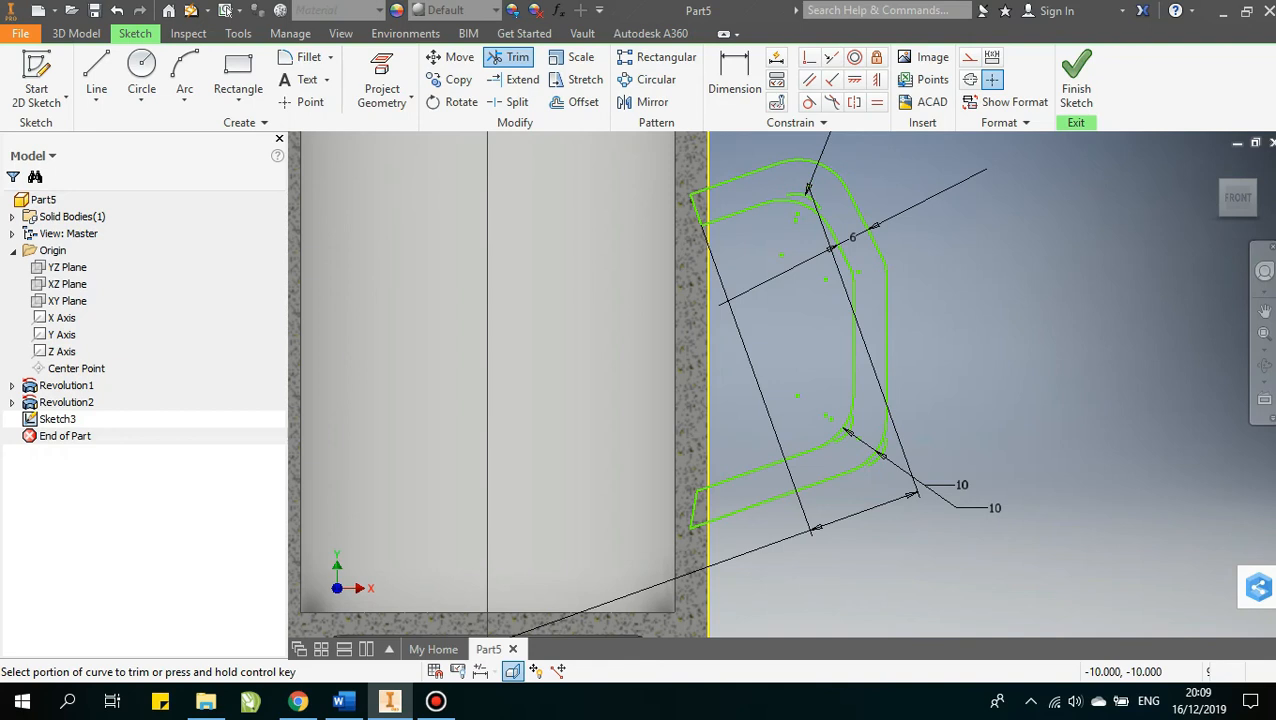
pyautogui.click(808, 190)
pyautogui.press('Escape')
pyautogui.rightClick(808, 190)
pyautogui.press('Escape')
pyautogui.rightClick(808, 190)
pyautogui.press('Escape')
pyautogui.press('Delete')
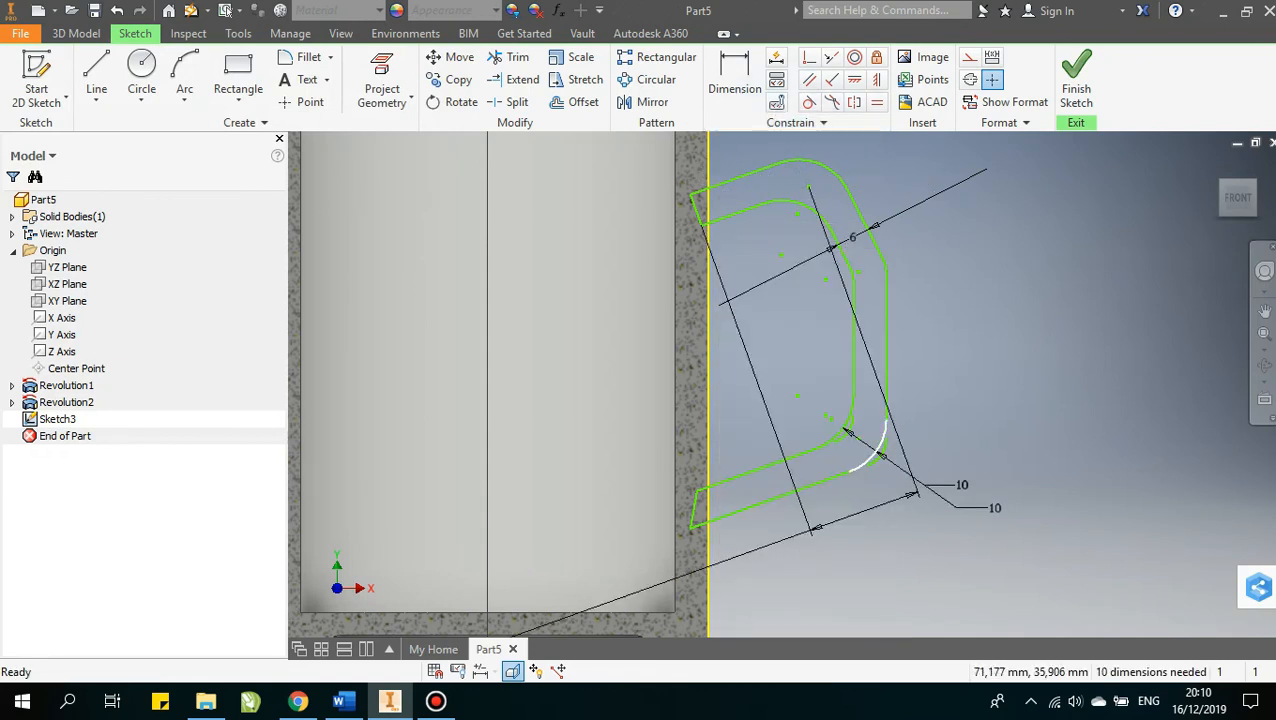
# Delete the leftover 5 mm arcs at the handle profile's lower outer and inner bends
pyautogui.click(880, 446)
pyautogui.rightClick(881, 442)
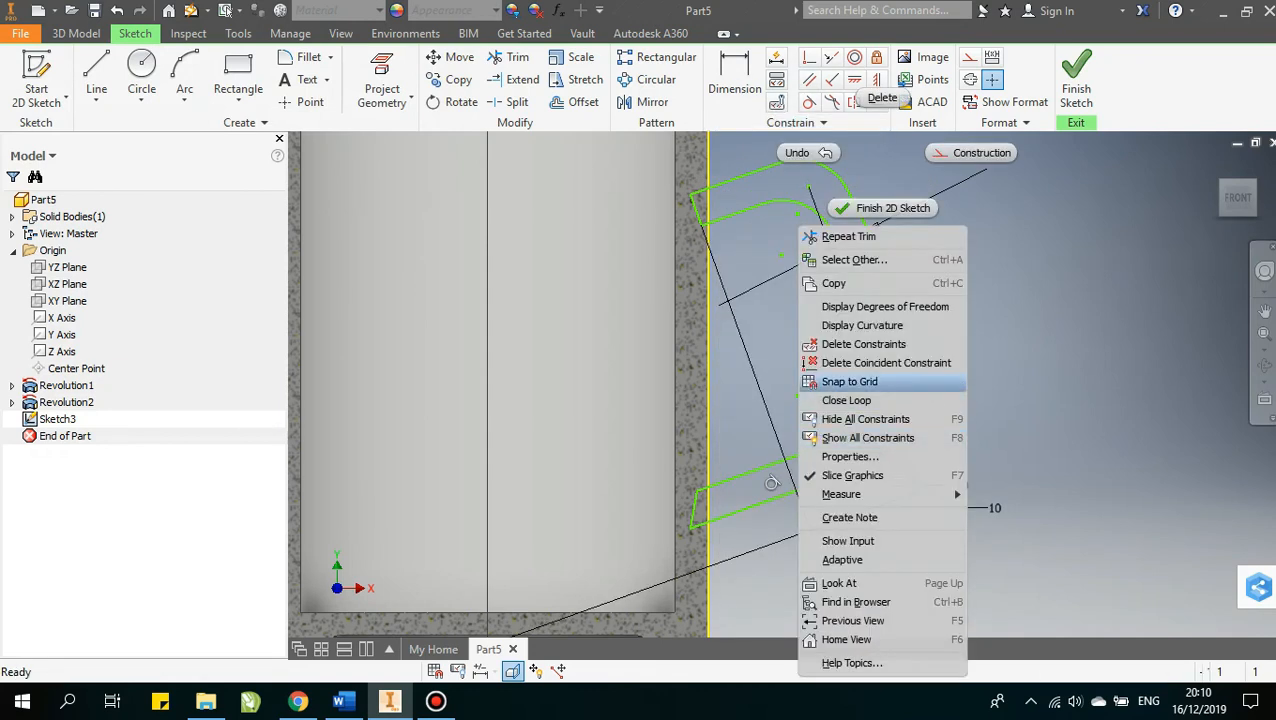
pyautogui.click(881, 98)
pyautogui.scroll(-3, 846, 447)
pyautogui.click(847, 422)
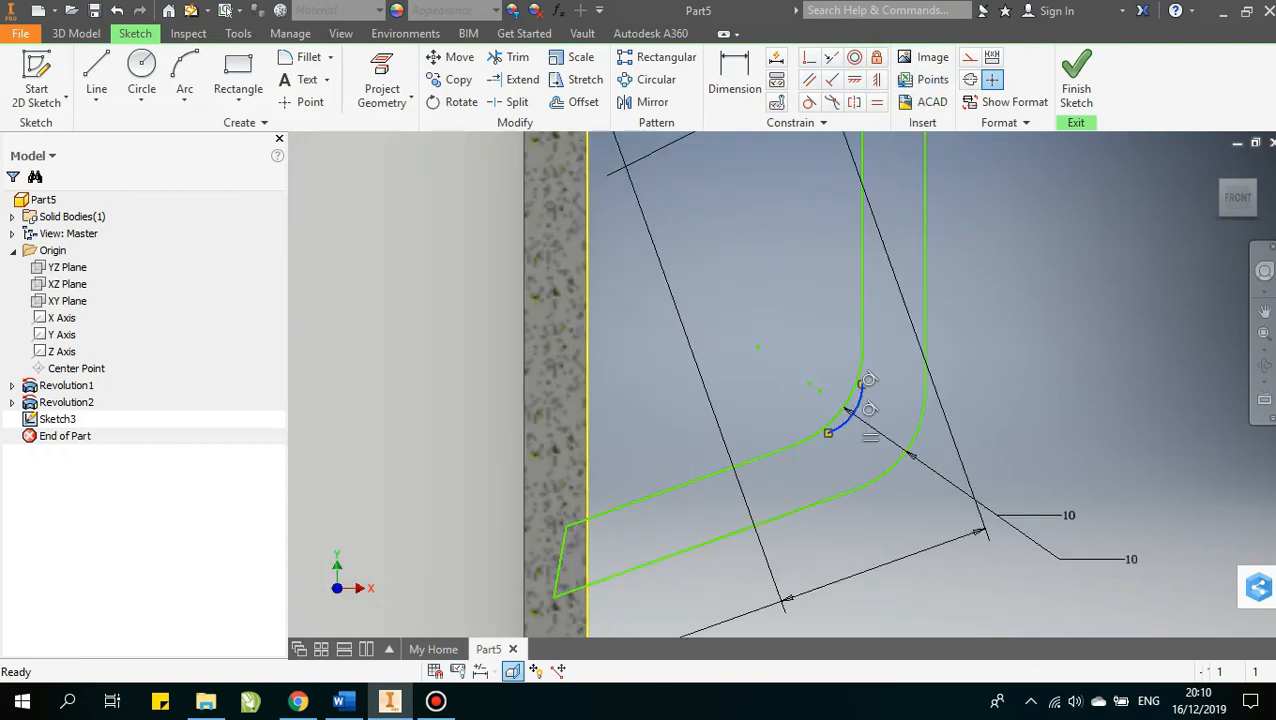
pyautogui.rightClick(845, 421)
pyautogui.click(844, 121)
pyautogui.scroll(4, 645, 498)
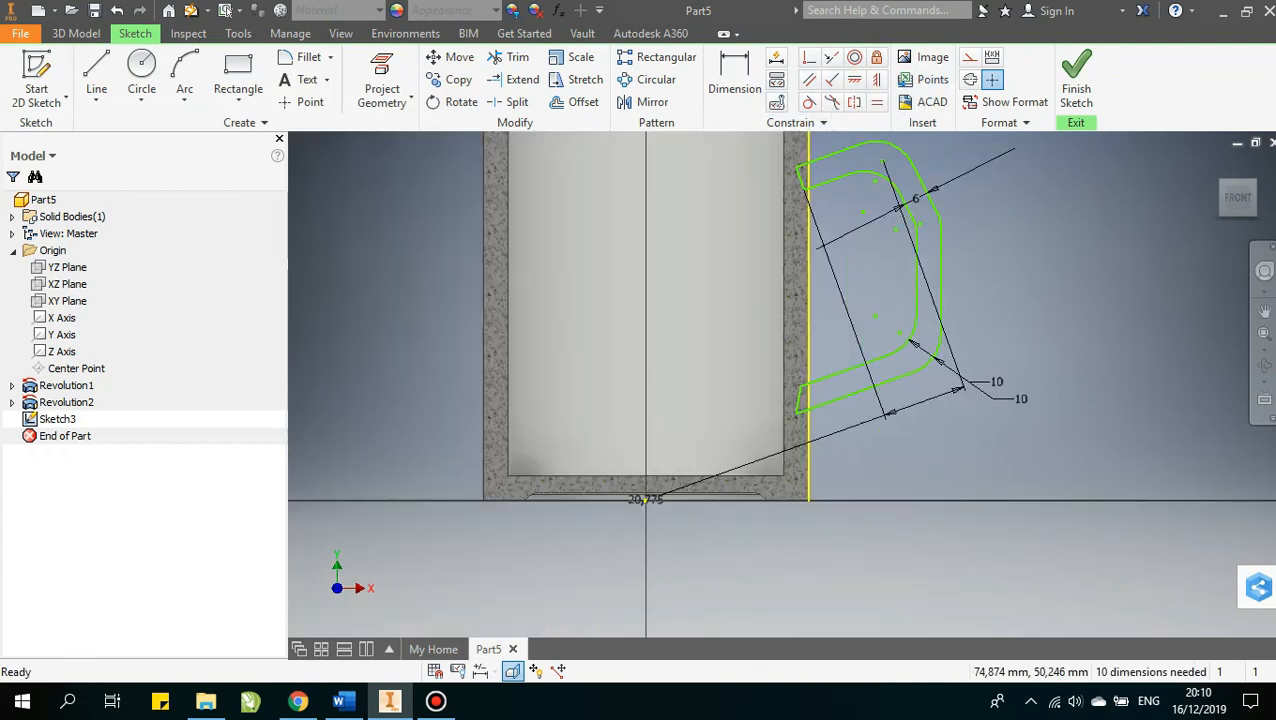
# Fillet the inner and outer middle bends of the handle profile with a 10 mm radius
pyautogui.scroll(-3, 912, 230)
pyautogui.scroll(3, 913, 230)
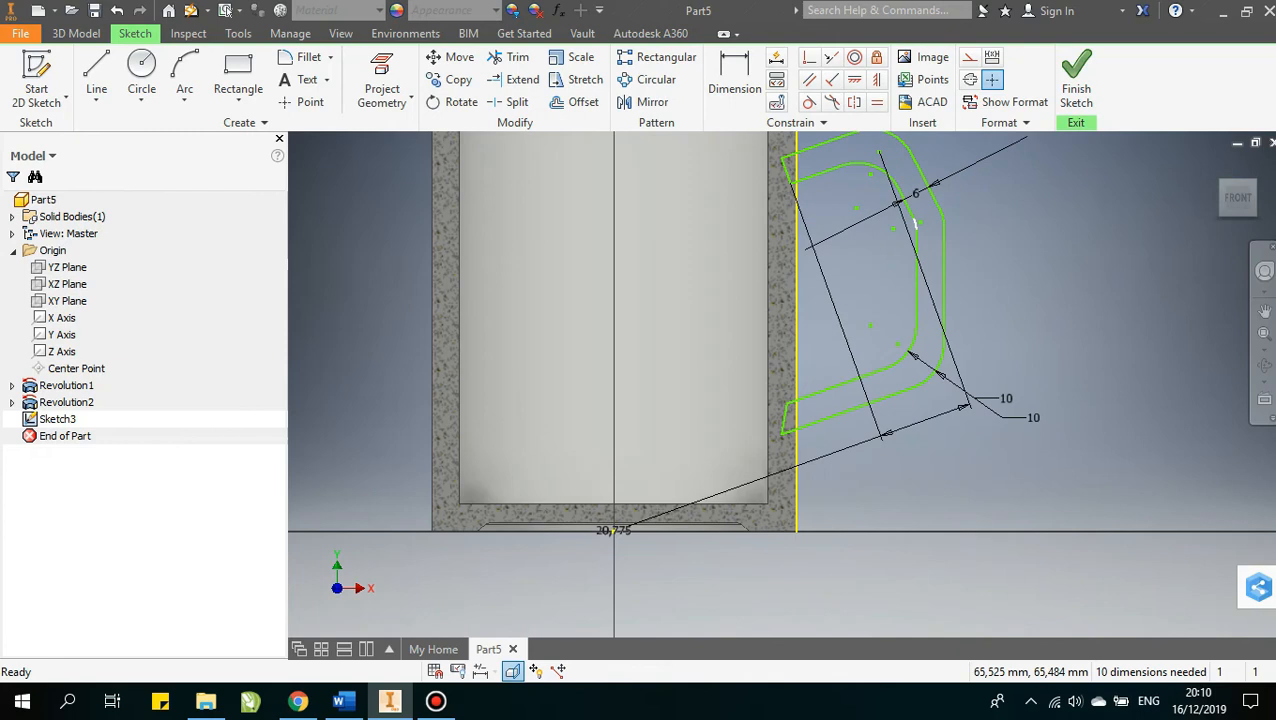
pyautogui.click(308, 57)
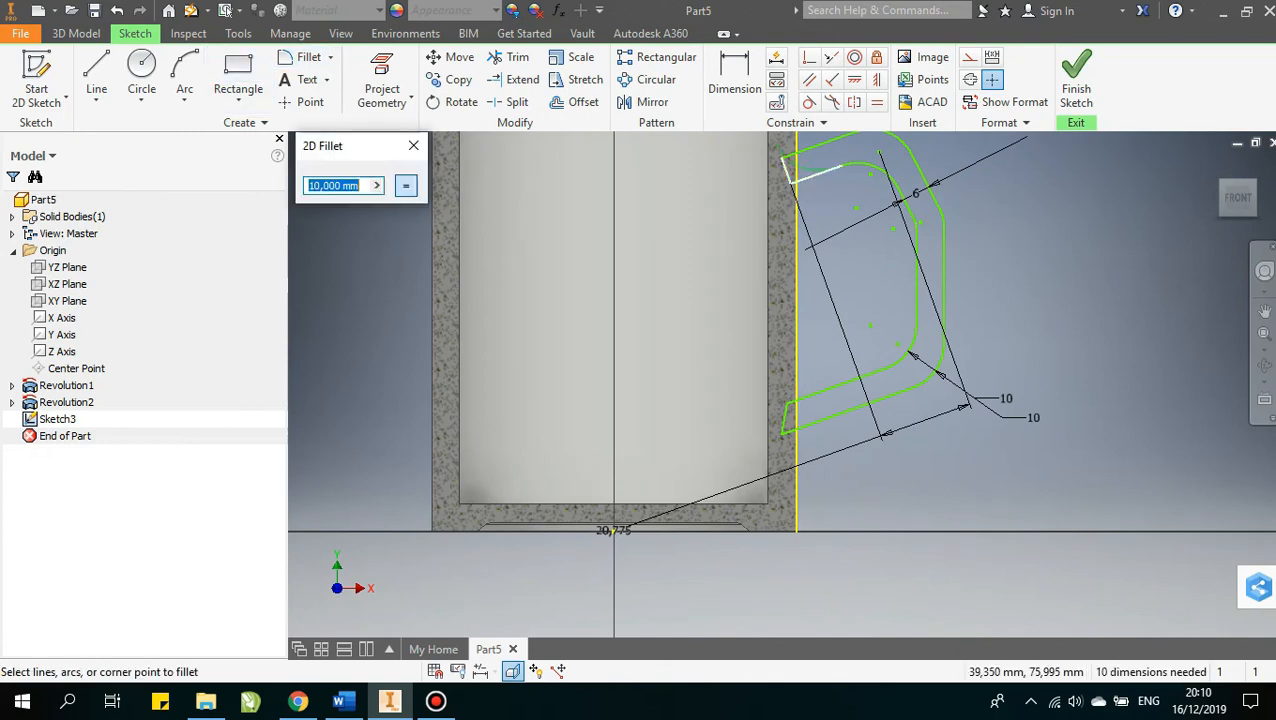
pyautogui.click(907, 204)
pyautogui.click(925, 200)
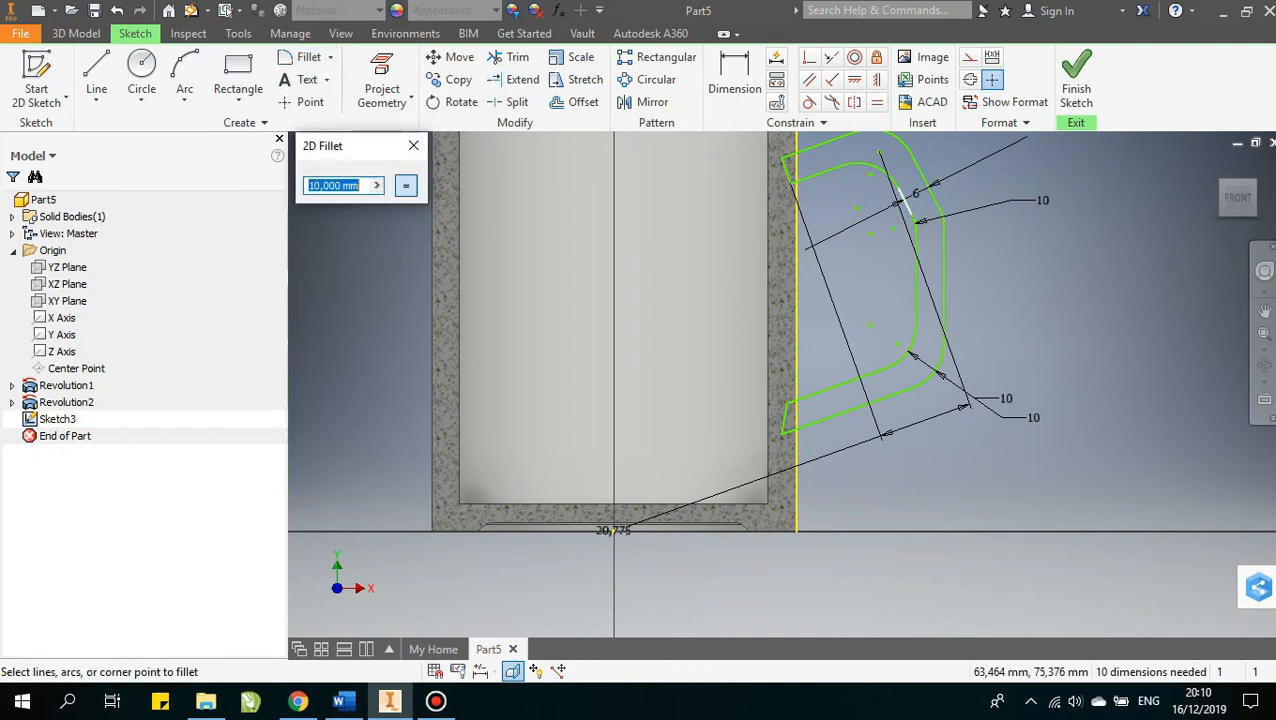
pyautogui.click(942, 240)
pyautogui.press('Escape')
pyautogui.scroll(3, 956, 239)
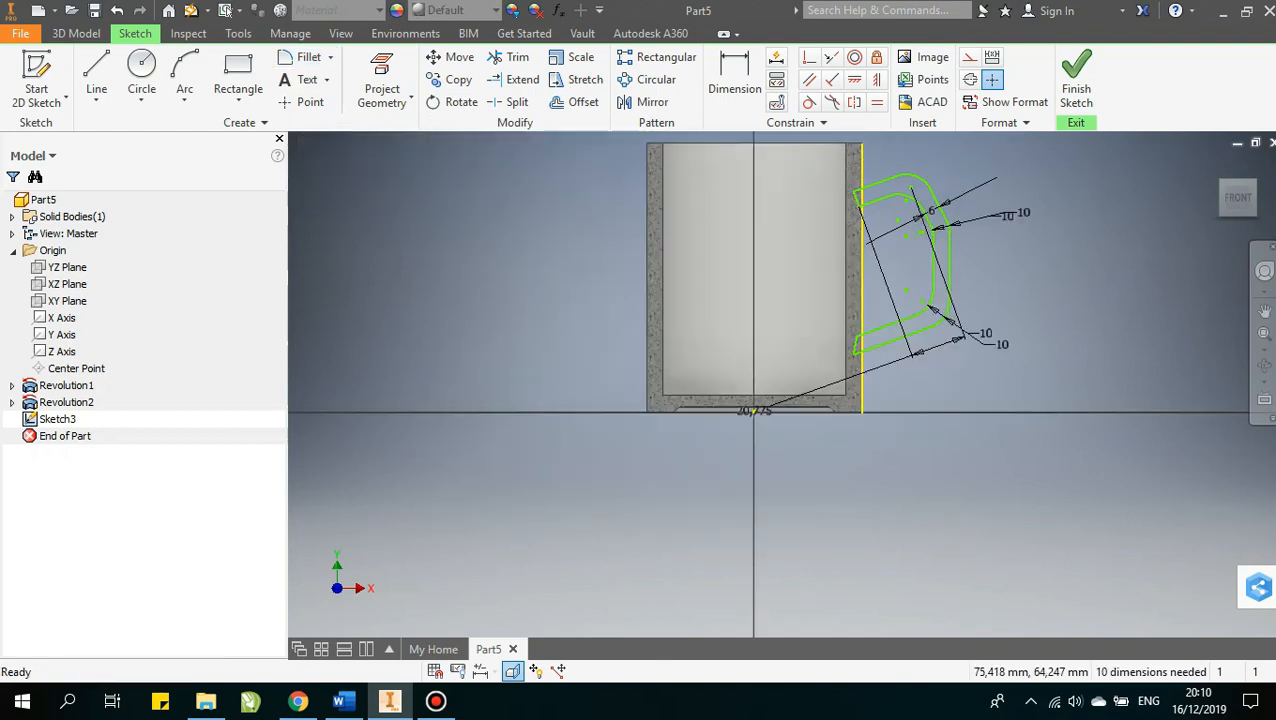
# Extrude the handle profile 8 mm symmetrically about the sketch plane, joined to the cup
pyautogui.click(76, 33)
pyautogui.click(97, 80)
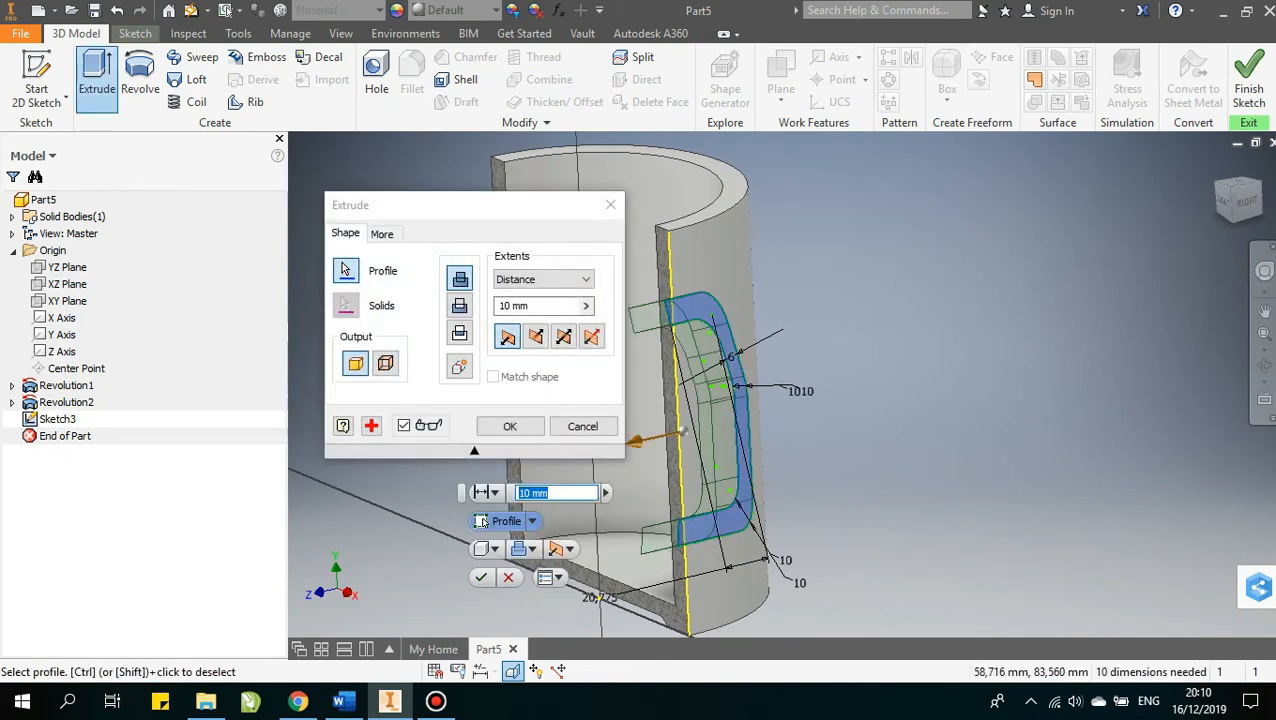
pyautogui.click(563, 336)
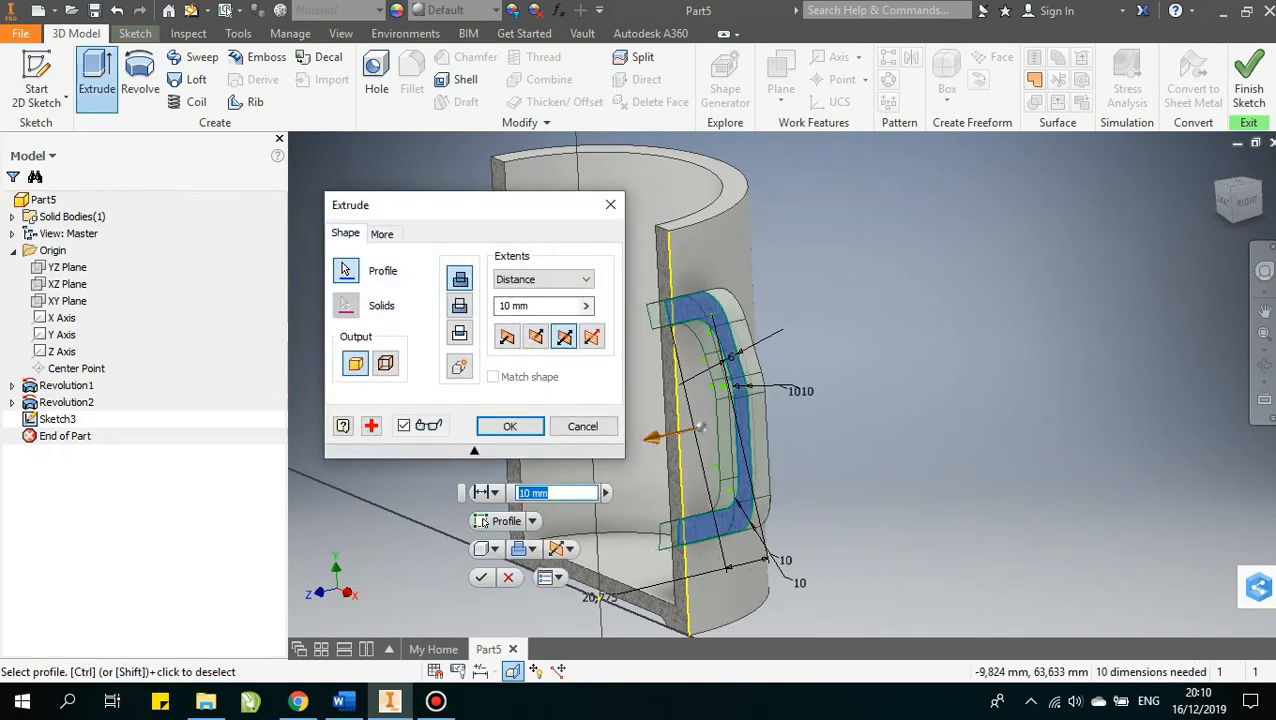
pyautogui.moveTo(499, 306); pyautogui.dragTo(506, 306)
pyautogui.press('BackSpace')
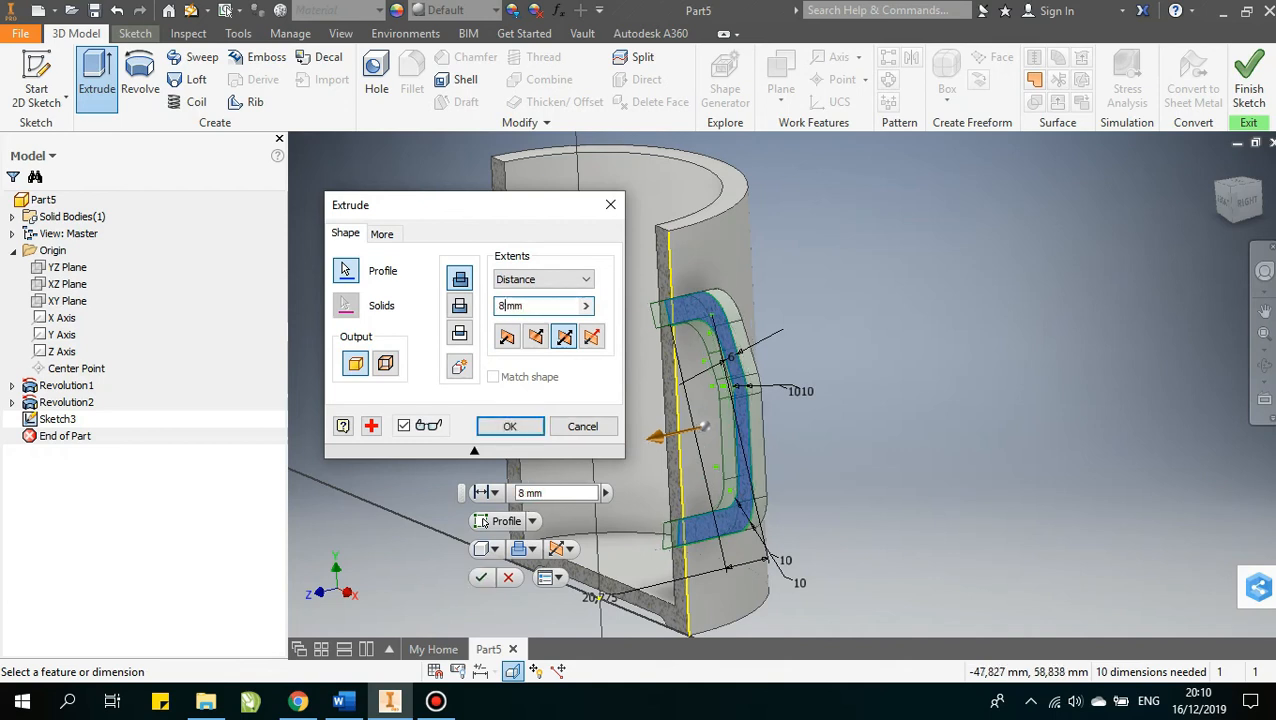
pyautogui.click(510, 426)
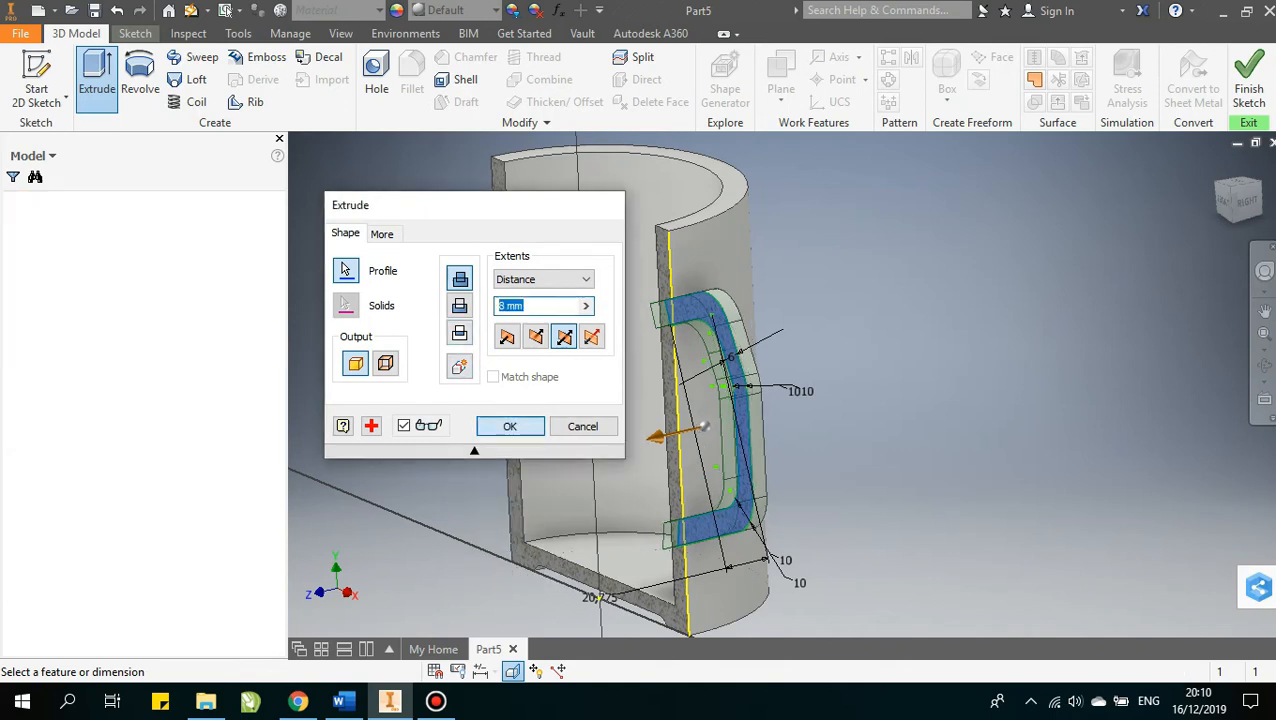
# Fillet the long inner and outer edges on both sides of the handle with a 2 mm radius
pyautogui.keyDown('shift'); pyautogui.moveTo(660, 400); pyautogui.dragTo(740, 410, button='middle'); pyautogui.keyUp('shift')
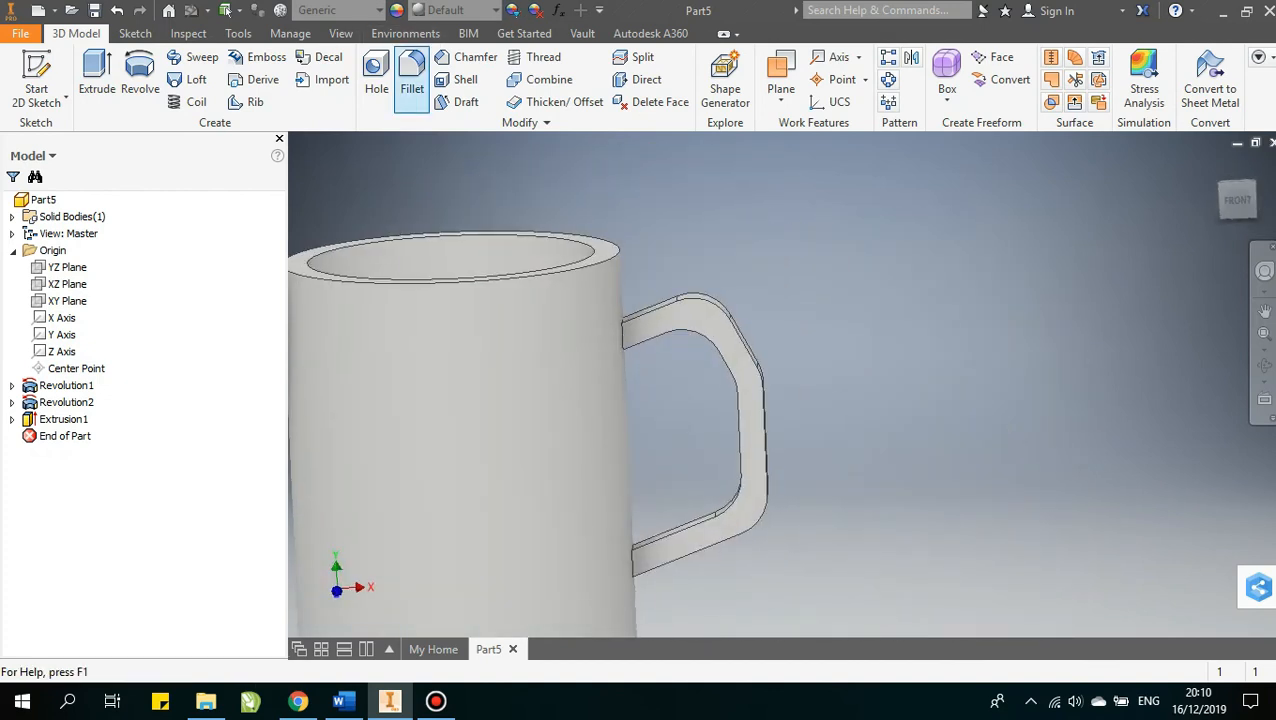
pyautogui.click(412, 80)
pyautogui.moveTo(660, 520); pyautogui.dragTo(982, 496, button='middle')
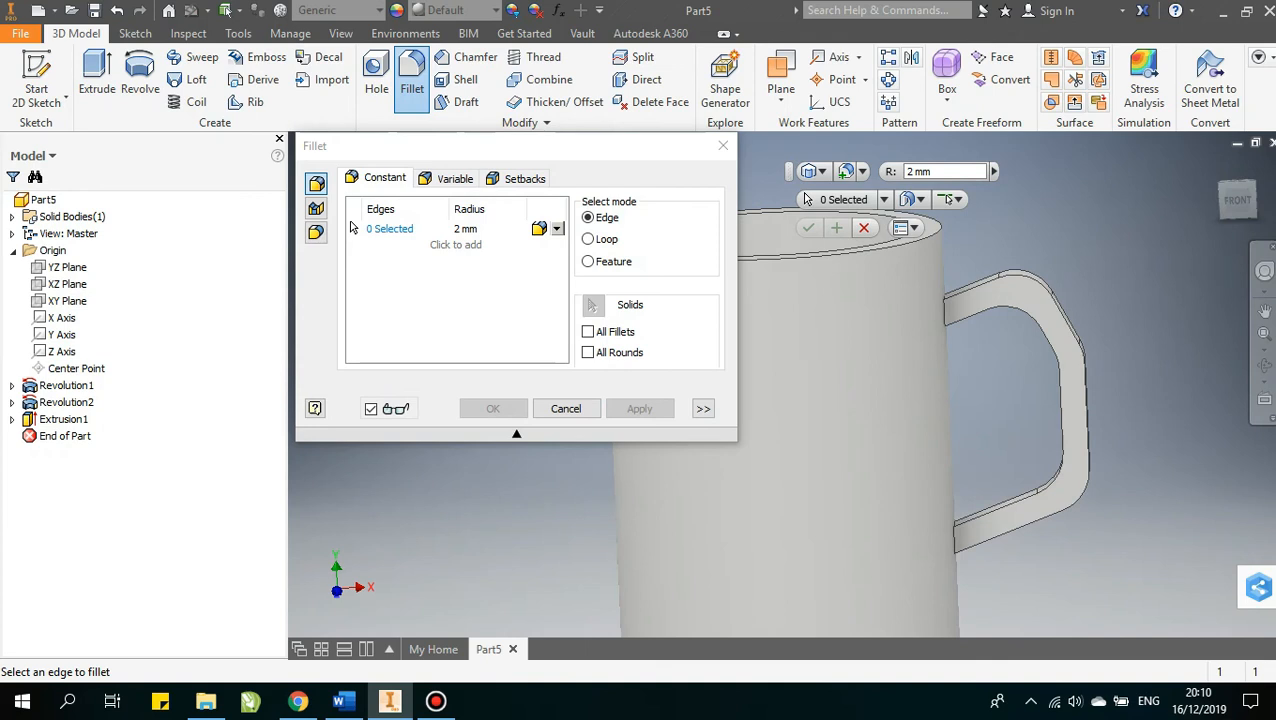
pyautogui.click(1066, 325)
pyautogui.keyDown('shift'); pyautogui.moveTo(1066, 330); pyautogui.dragTo(880, 405, button='middle'); pyautogui.keyUp('shift')
pyautogui.click(1043, 378)
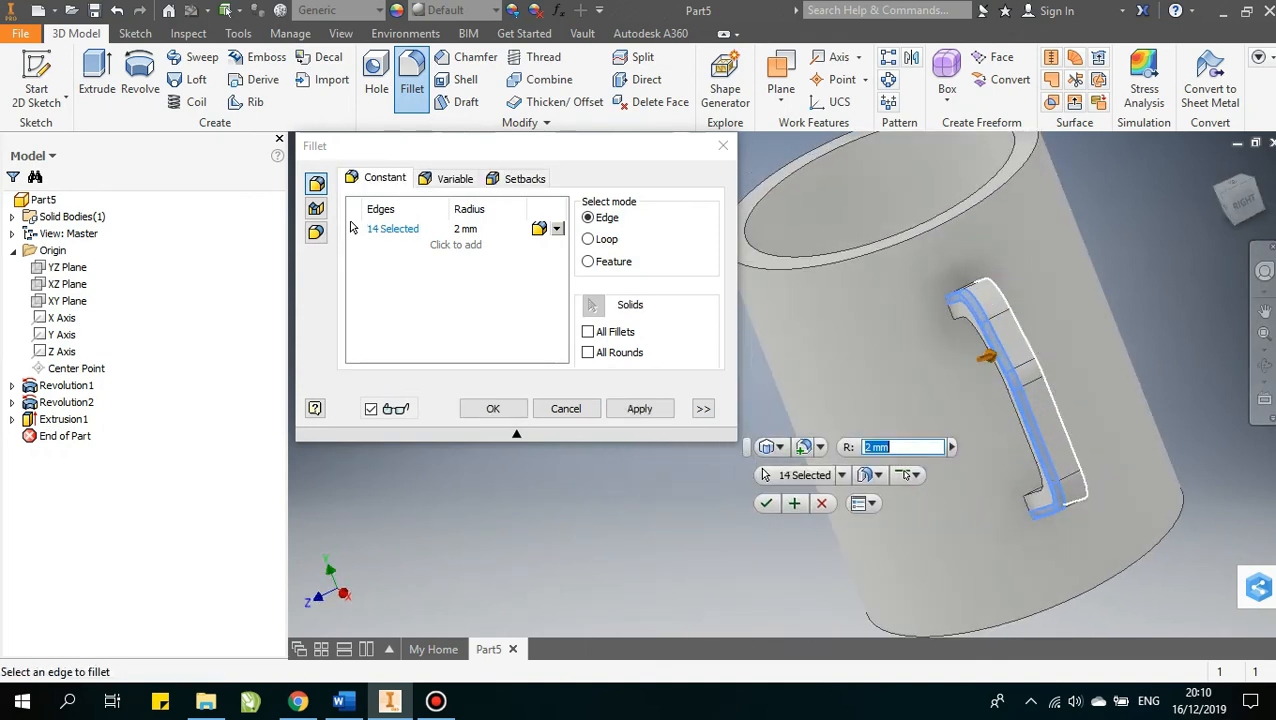
pyautogui.keyDown('shift'); pyautogui.moveTo(987, 356); pyautogui.dragTo(986, 325, button='middle'); pyautogui.keyUp('shift')
pyautogui.click(995, 425)
pyautogui.click(986, 326)
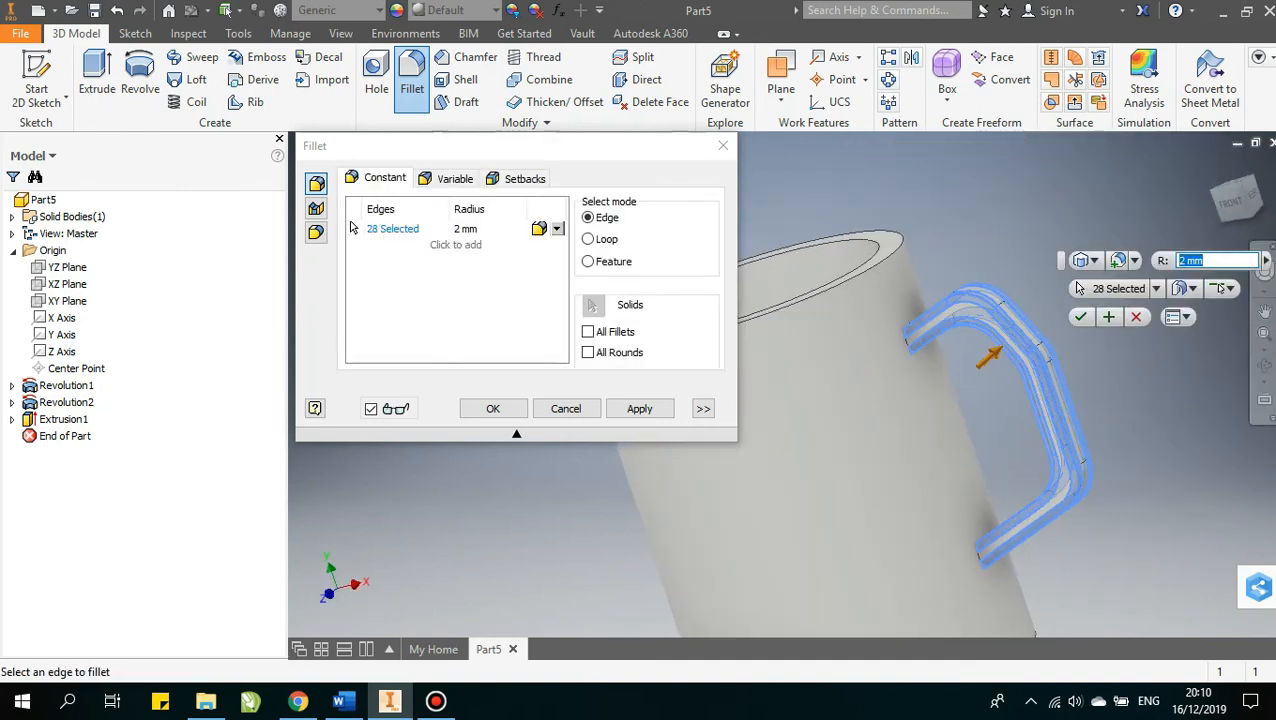
pyautogui.press('Return')
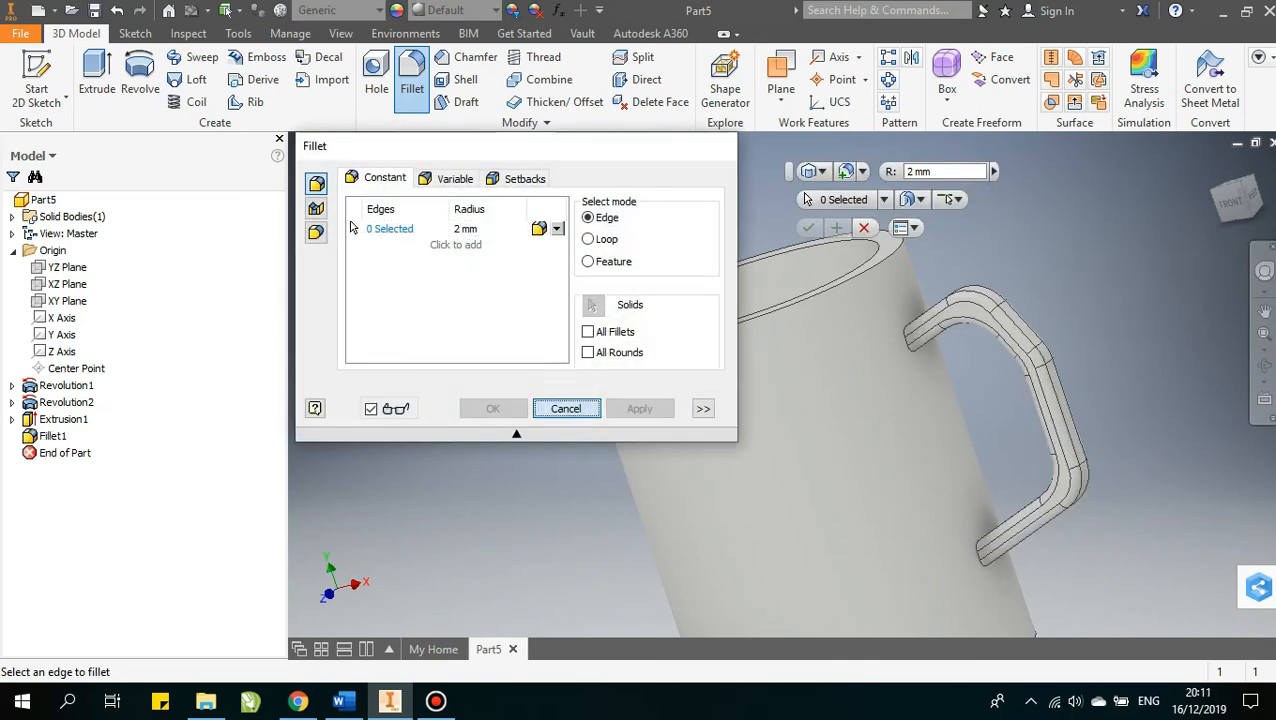
pyautogui.click(566, 408)
# Start a sketch on the work plane behind the cup and project the cup's outer wall into it
pyautogui.scroll(-3, 869, 478)
pyautogui.keyDown('shift'); pyautogui.moveTo(869, 478); pyautogui.dragTo(1240, 290, button='middle'); pyautogui.keyUp('shift')
pyautogui.click(1249, 203)
pyautogui.keyDown('shift'); pyautogui.moveTo(880, 350); pyautogui.dragTo(800, 410, button='middle'); pyautogui.keyUp('shift')
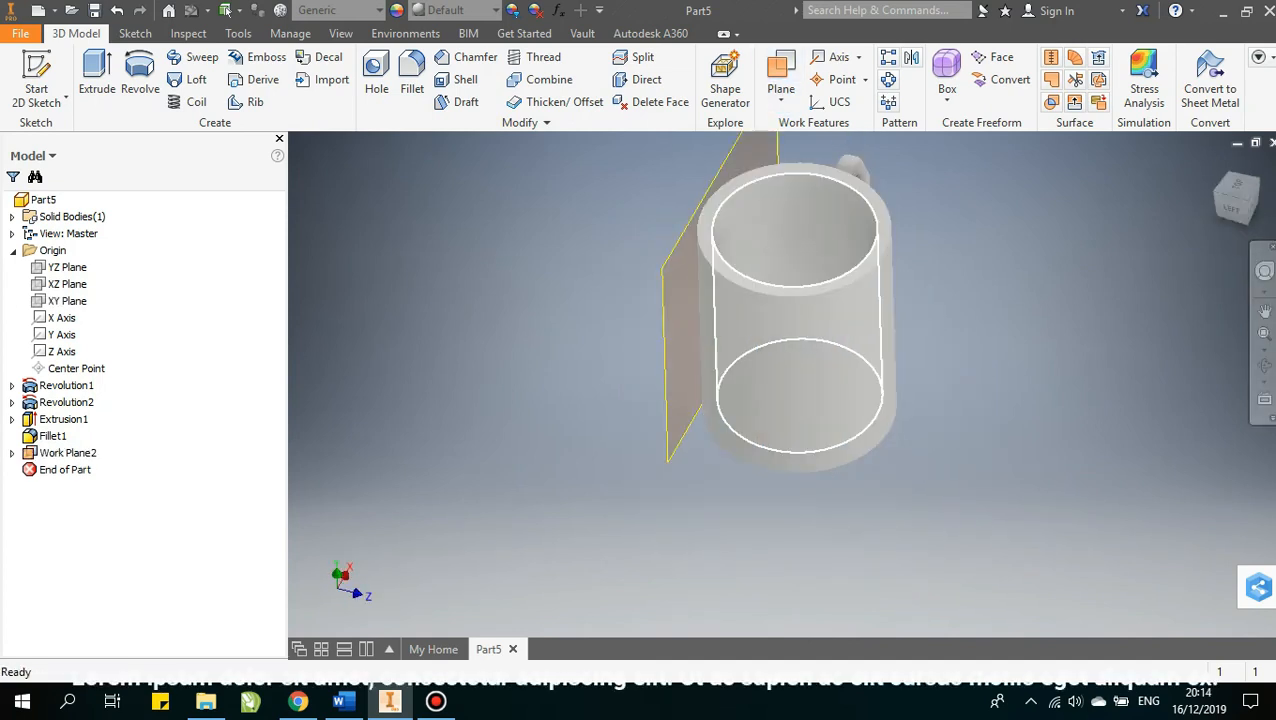
pyautogui.keyDown('shift'); pyautogui.moveTo(800, 380); pyautogui.dragTo(1046, 418, button='middle'); pyautogui.keyUp('shift')
pyautogui.click(1229, 203)
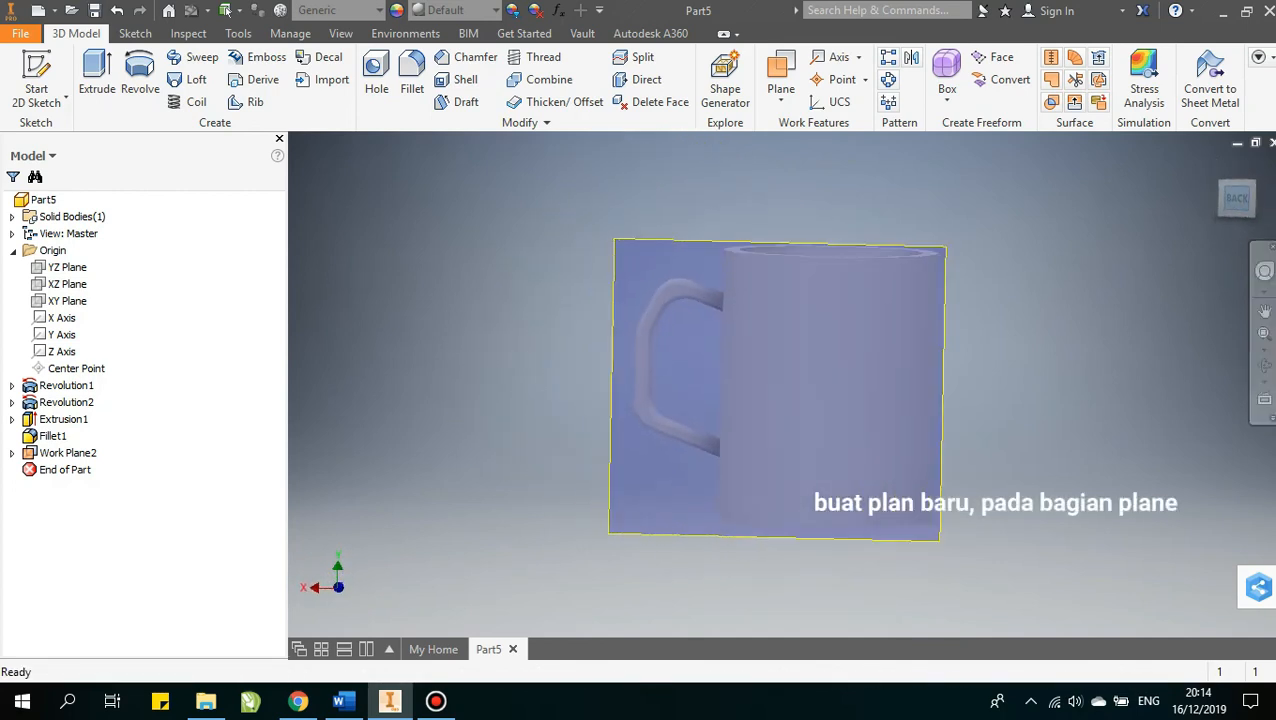
pyautogui.click(951, 236)
pyautogui.click(974, 229)
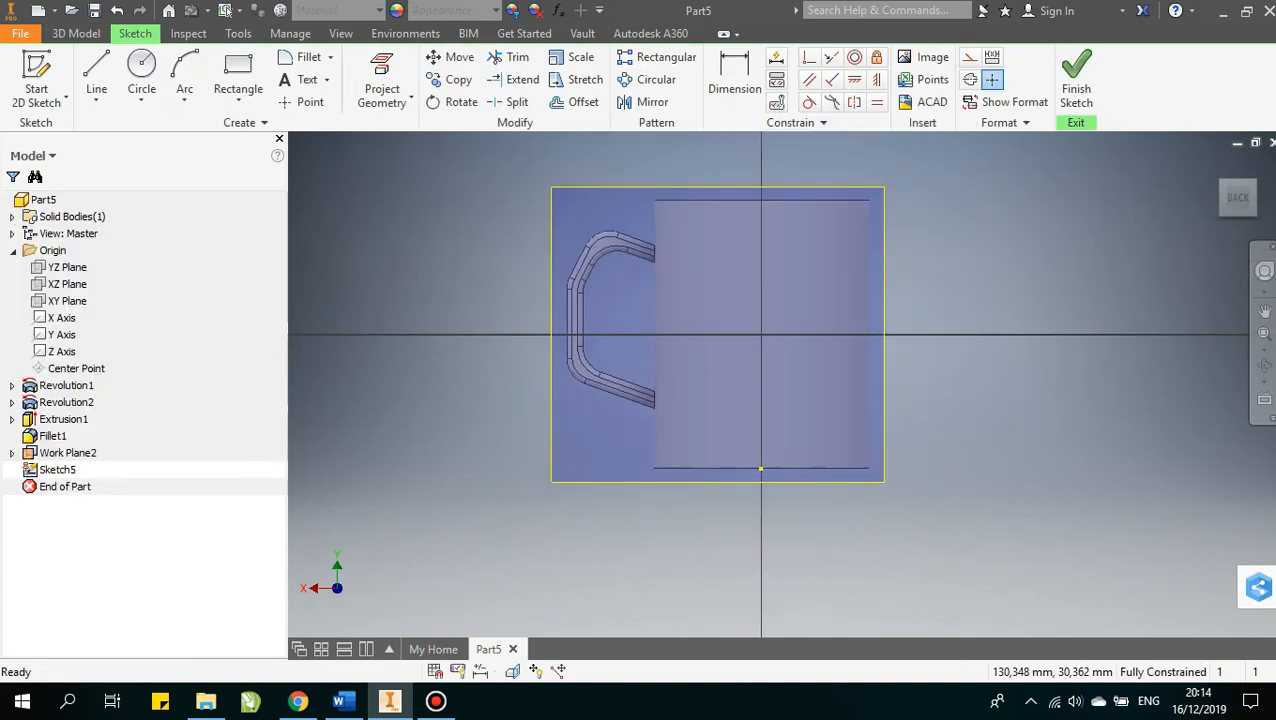
pyautogui.click(382, 90)
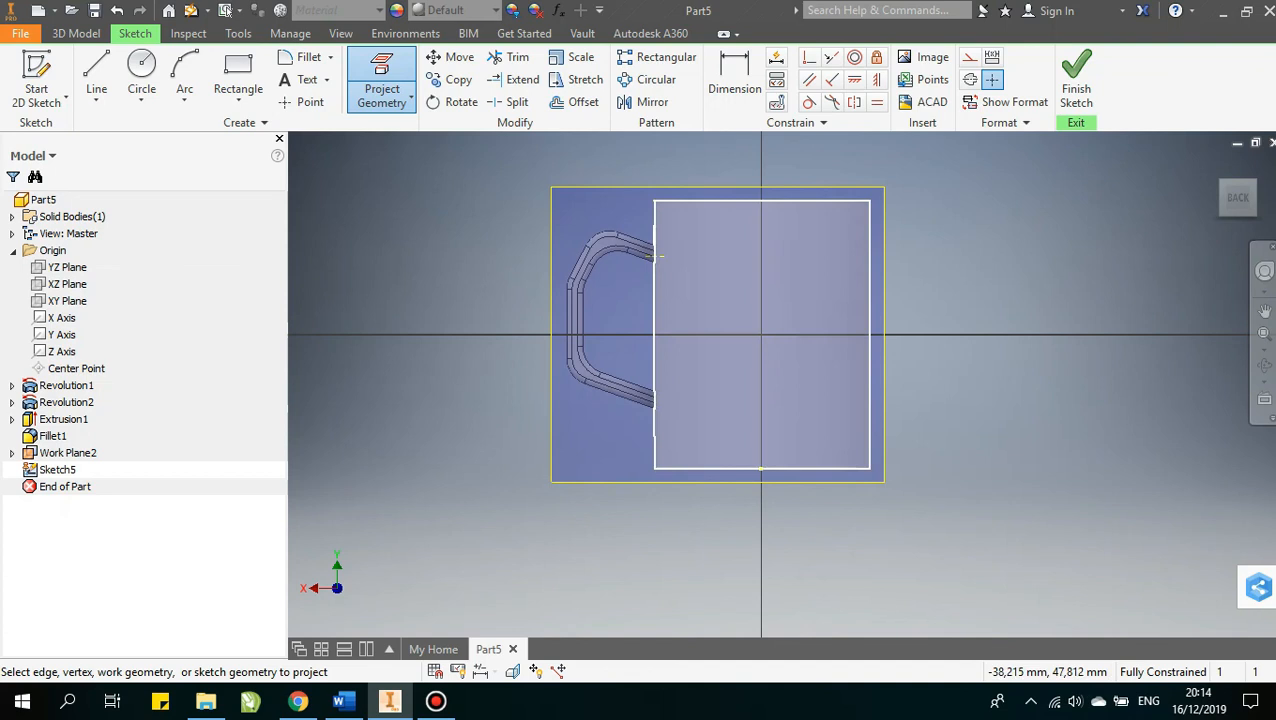
pyautogui.click(658, 256)
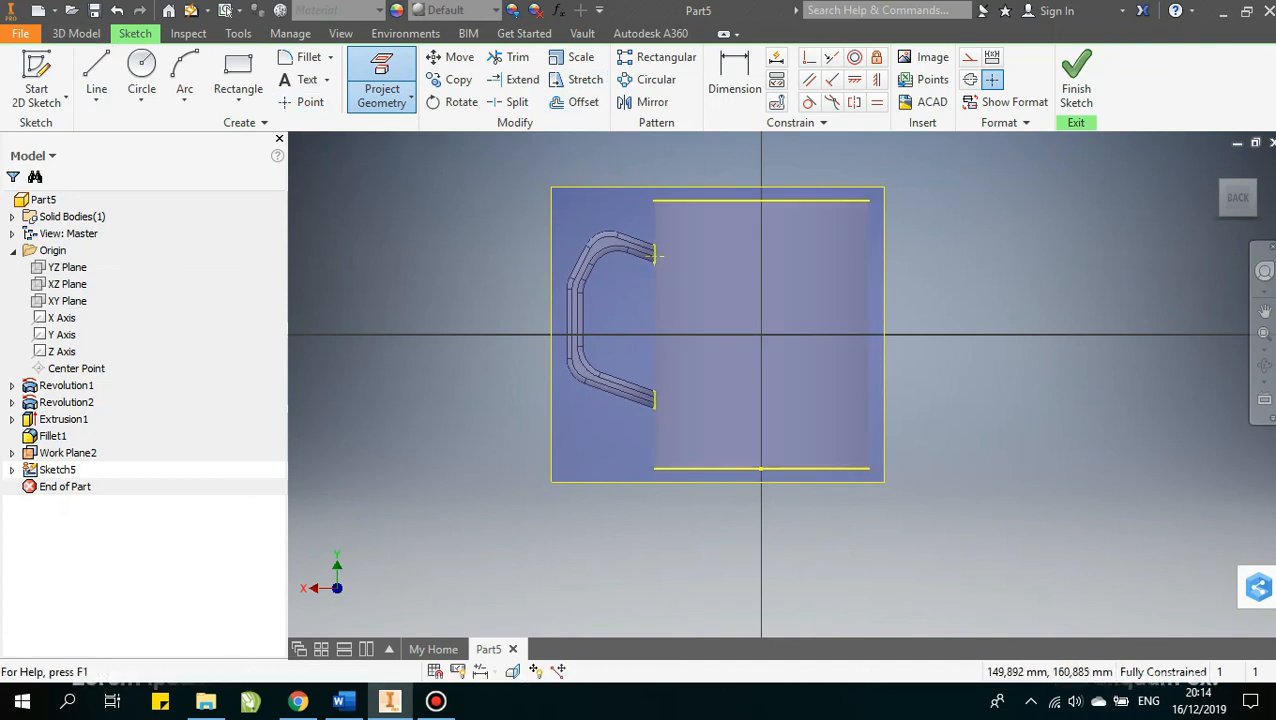
# Insert the tanjiro kamado image from the Downloads folder into the sketch, placed over the cup
pyautogui.click(930, 60)
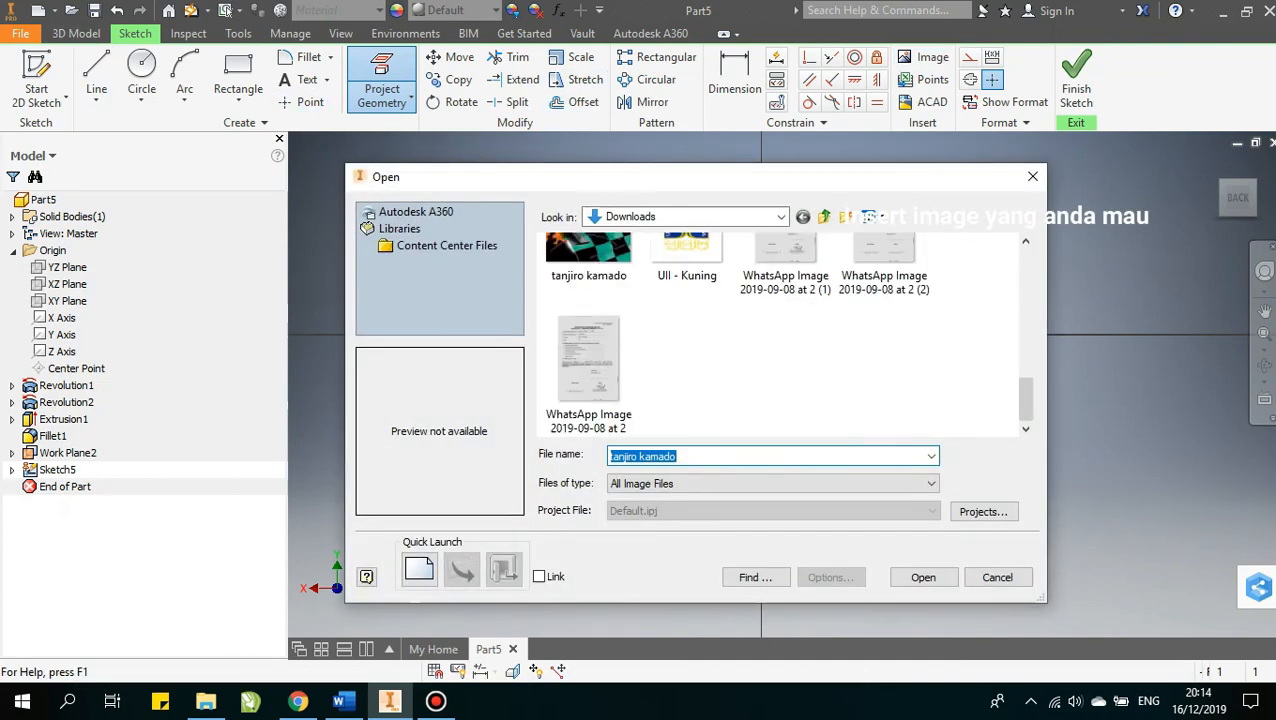
pyautogui.scroll(1, 687, 360)
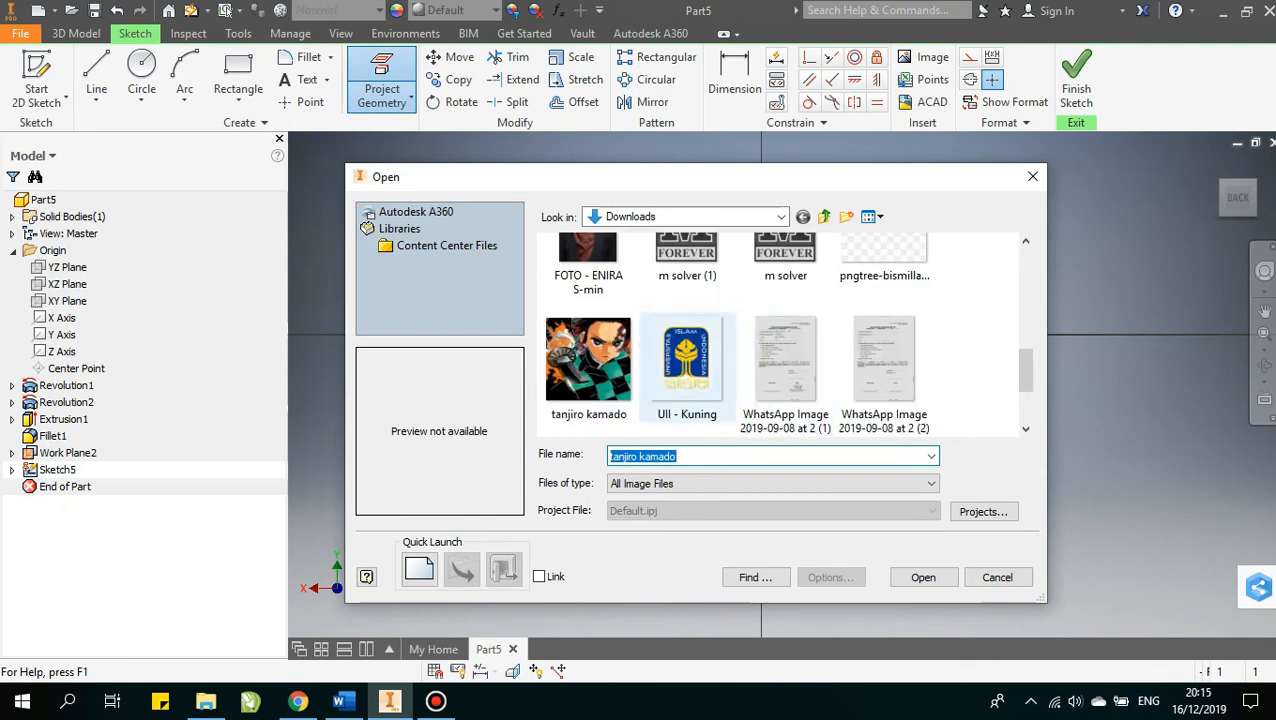
pyautogui.click(588, 362)
pyautogui.click(923, 577)
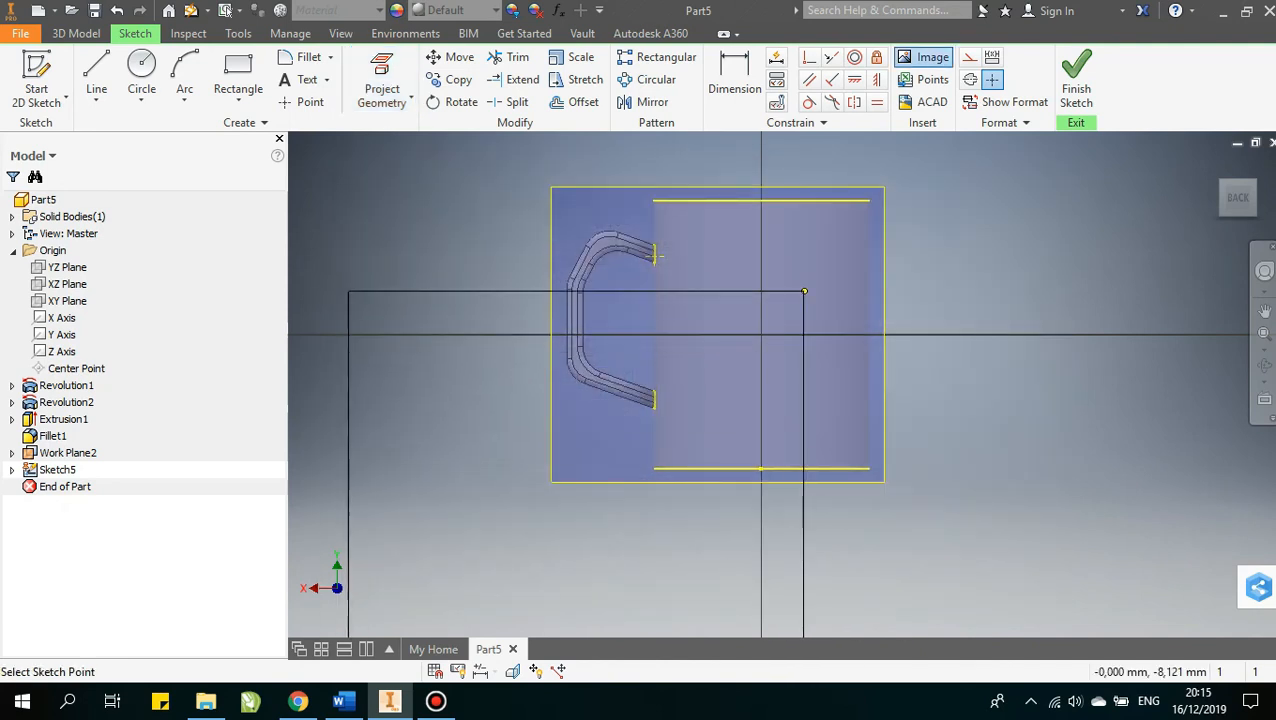
pyautogui.click(609, 166)
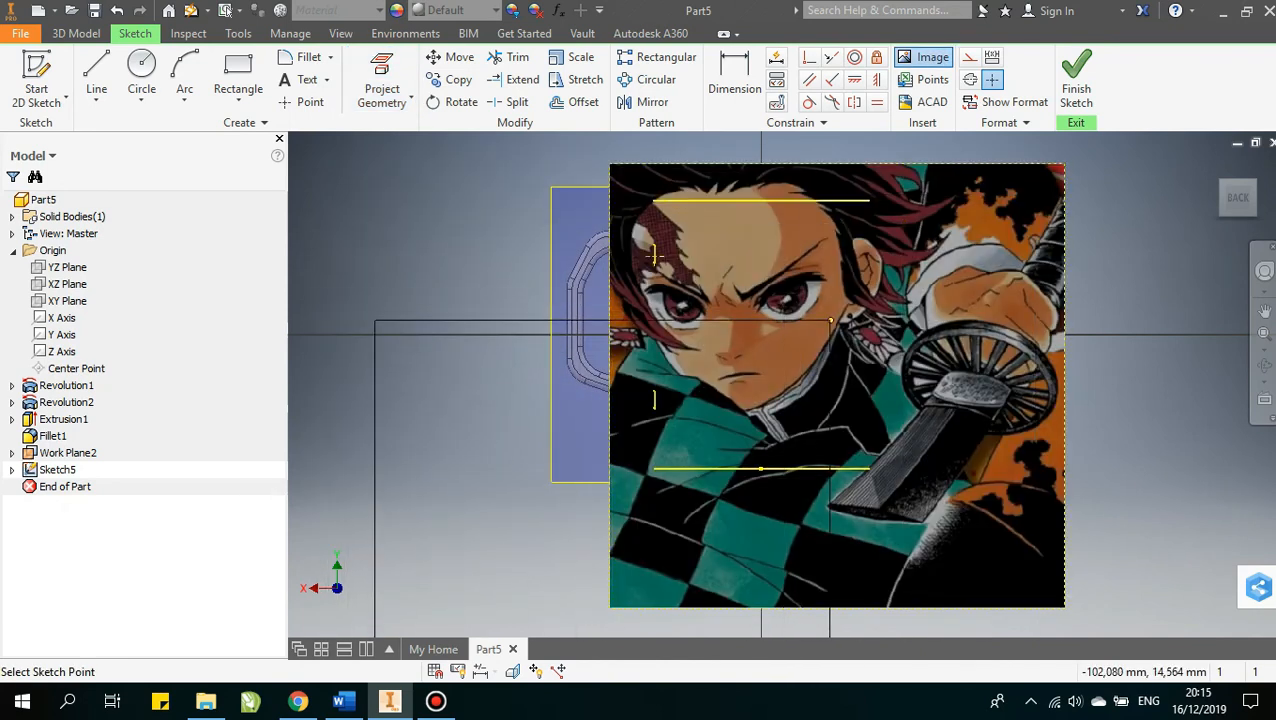
pyautogui.press('Escape')
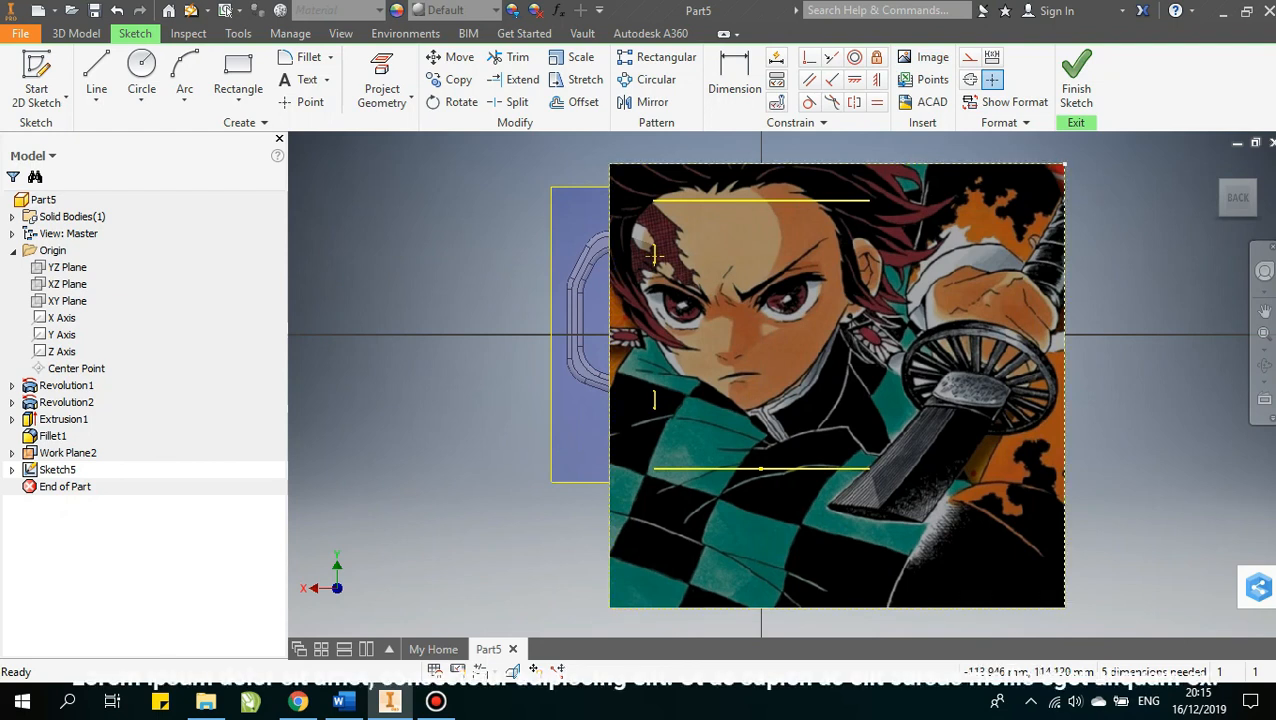
# Dimension the inserted image's height to 90 mm and move the image over the cup body
pyautogui.moveTo(1065, 164); pyautogui.dragTo(1046, 185)
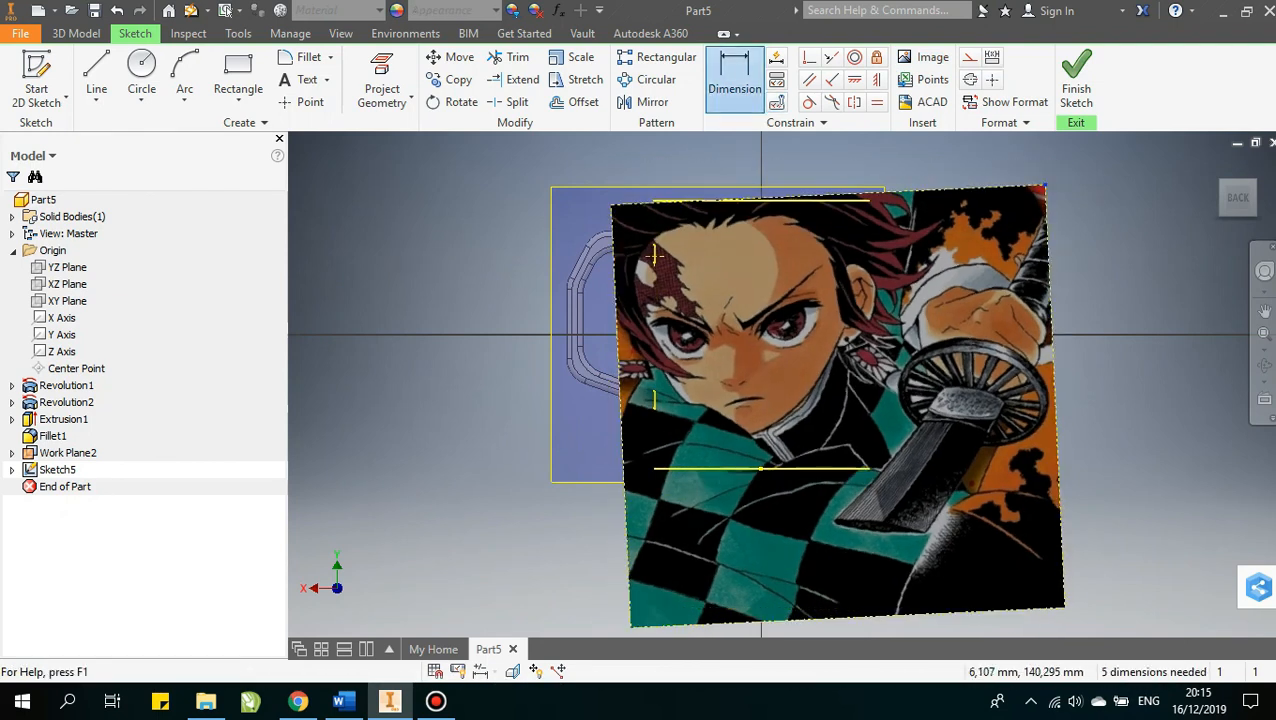
pyautogui.click(738, 90)
pyautogui.click(735, 75)
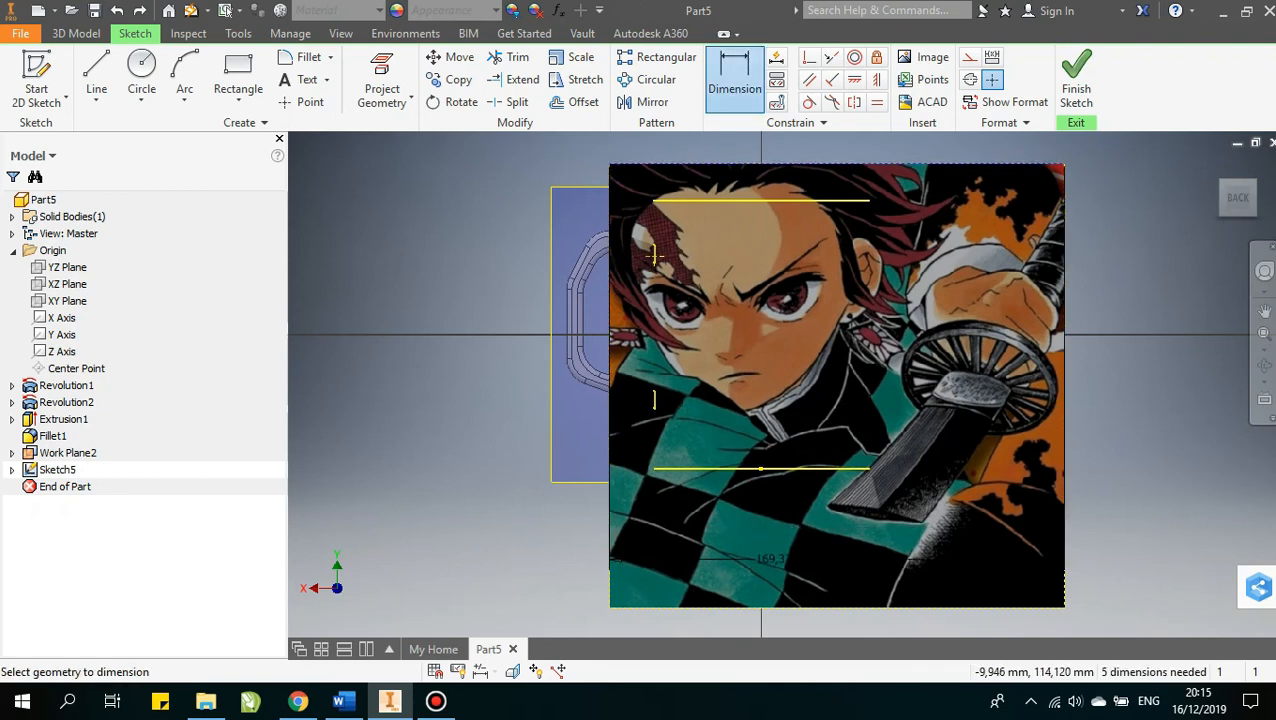
pyautogui.click(767, 607)
pyautogui.click(425, 415)
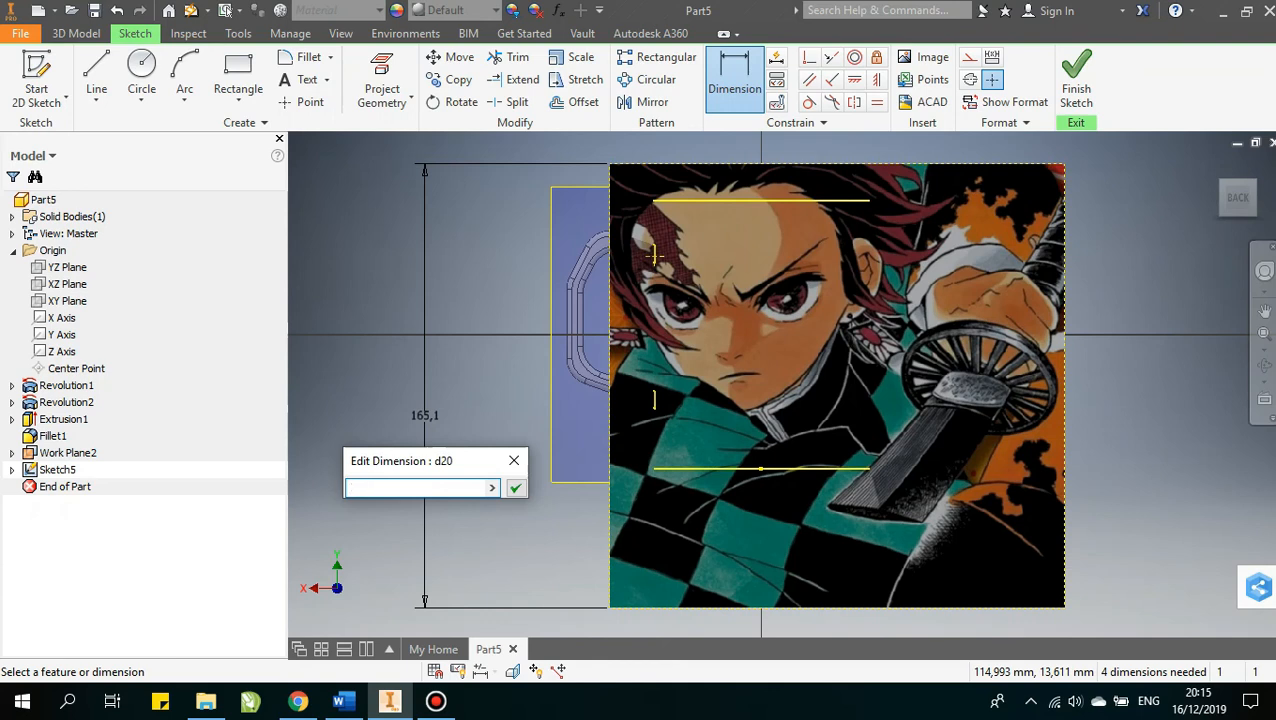
pyautogui.write('90')
pyautogui.press('Return')
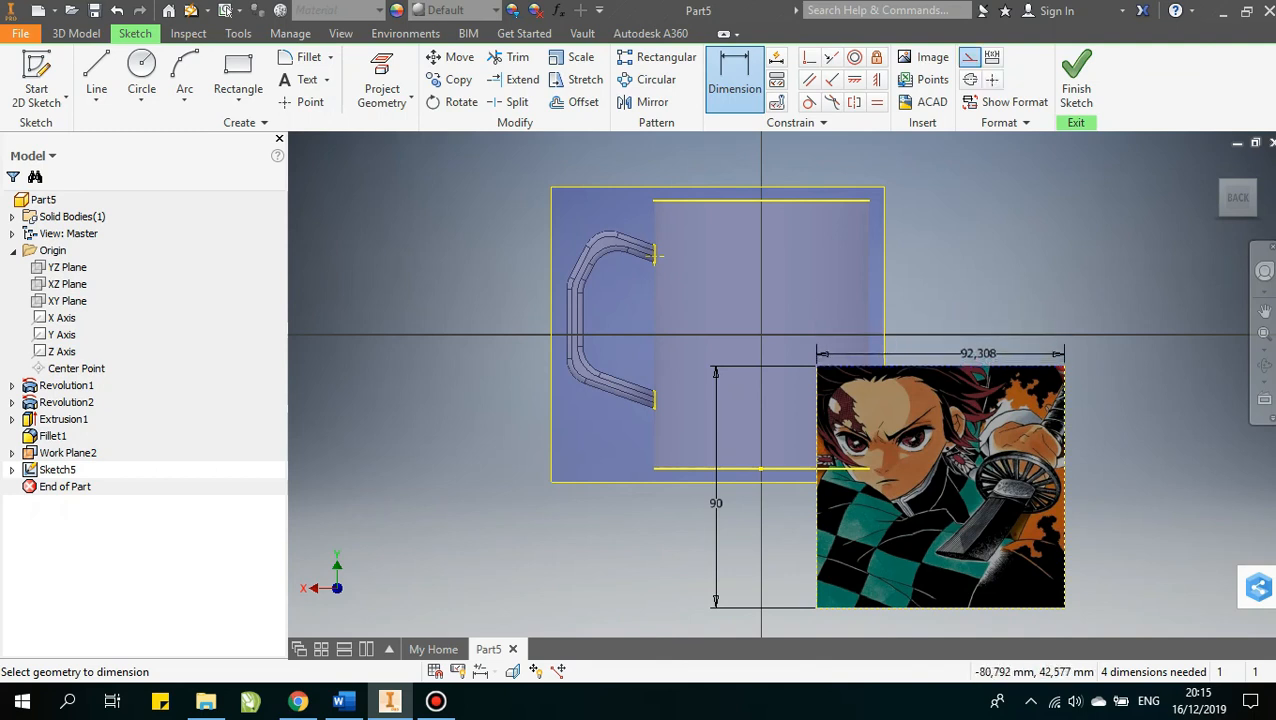
pyautogui.press('Escape')
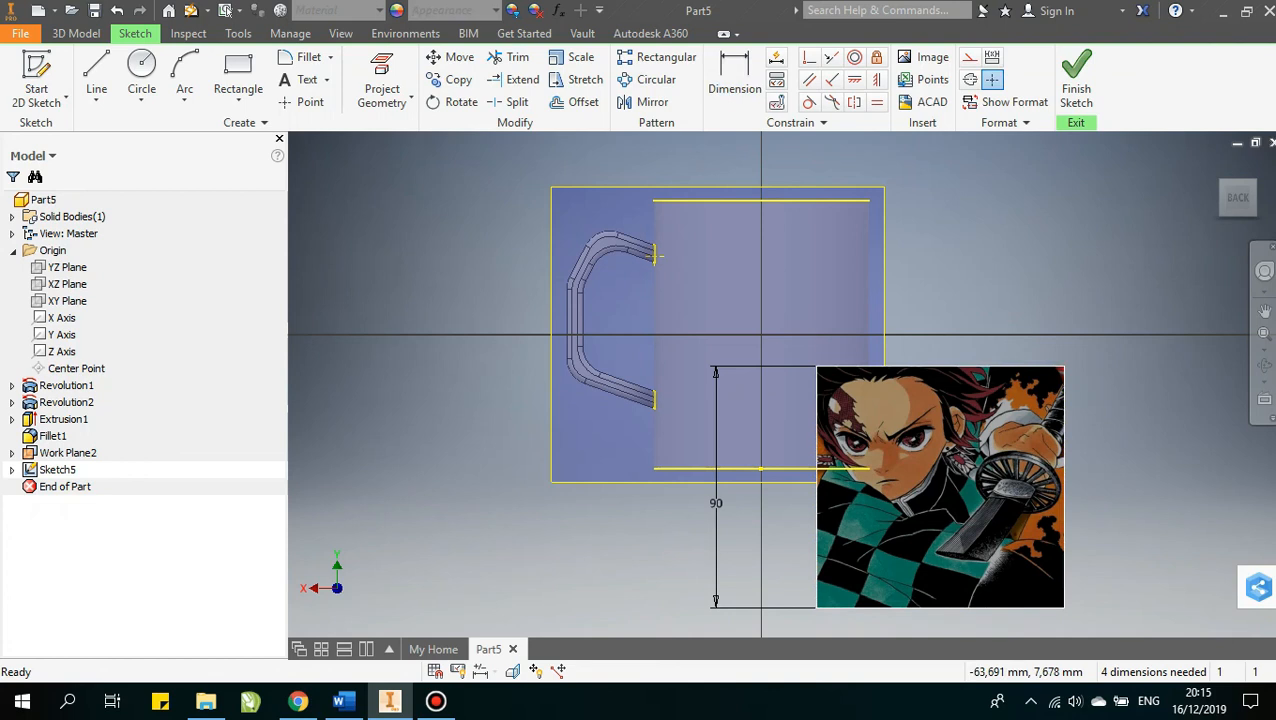
pyautogui.moveTo(931, 447); pyautogui.dragTo(771, 292)
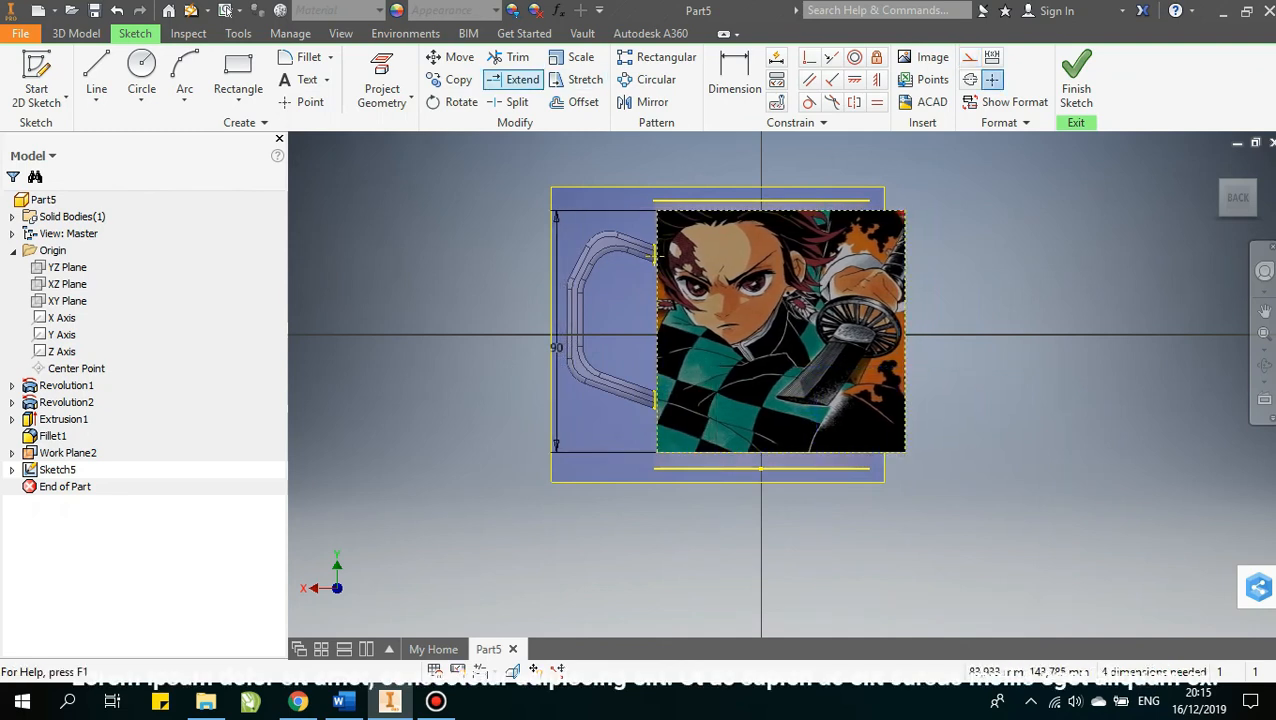
# Apply the sketch image as a decal on the cup's outer cylindrical wall, with chained faces and no wrapping
pyautogui.click(76, 33)
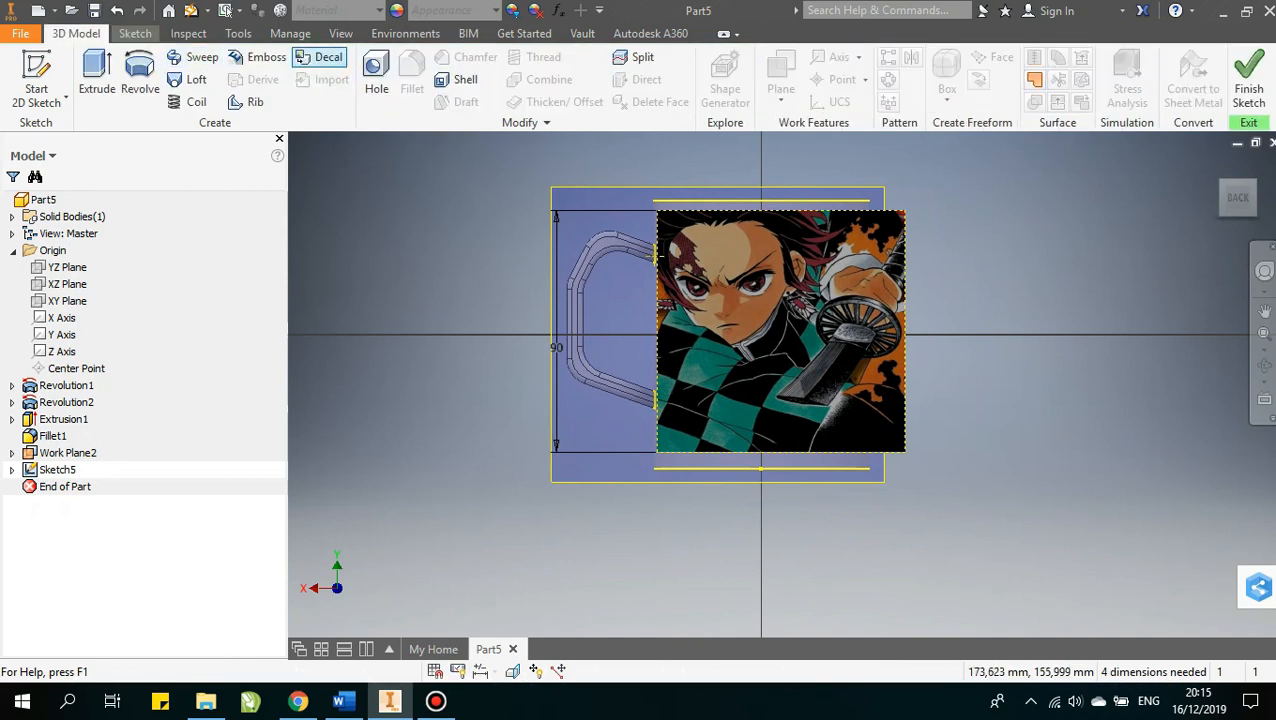
pyautogui.click(320, 57)
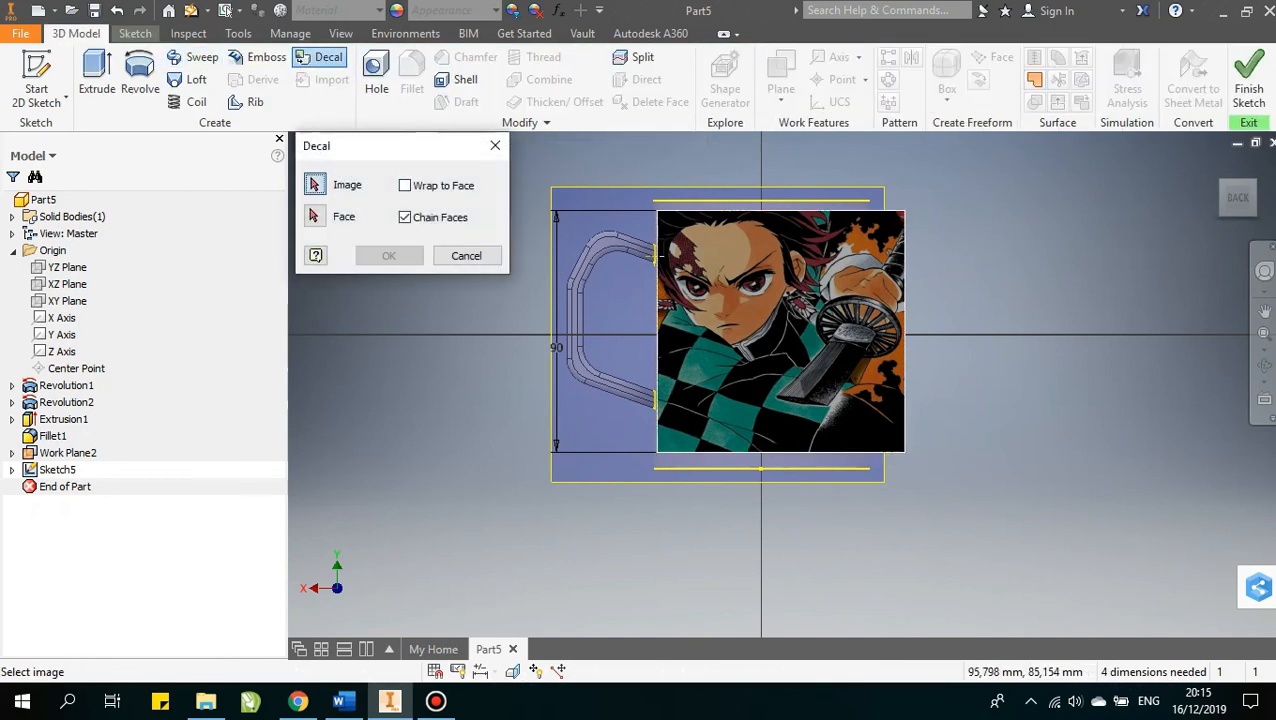
pyautogui.click(782, 237)
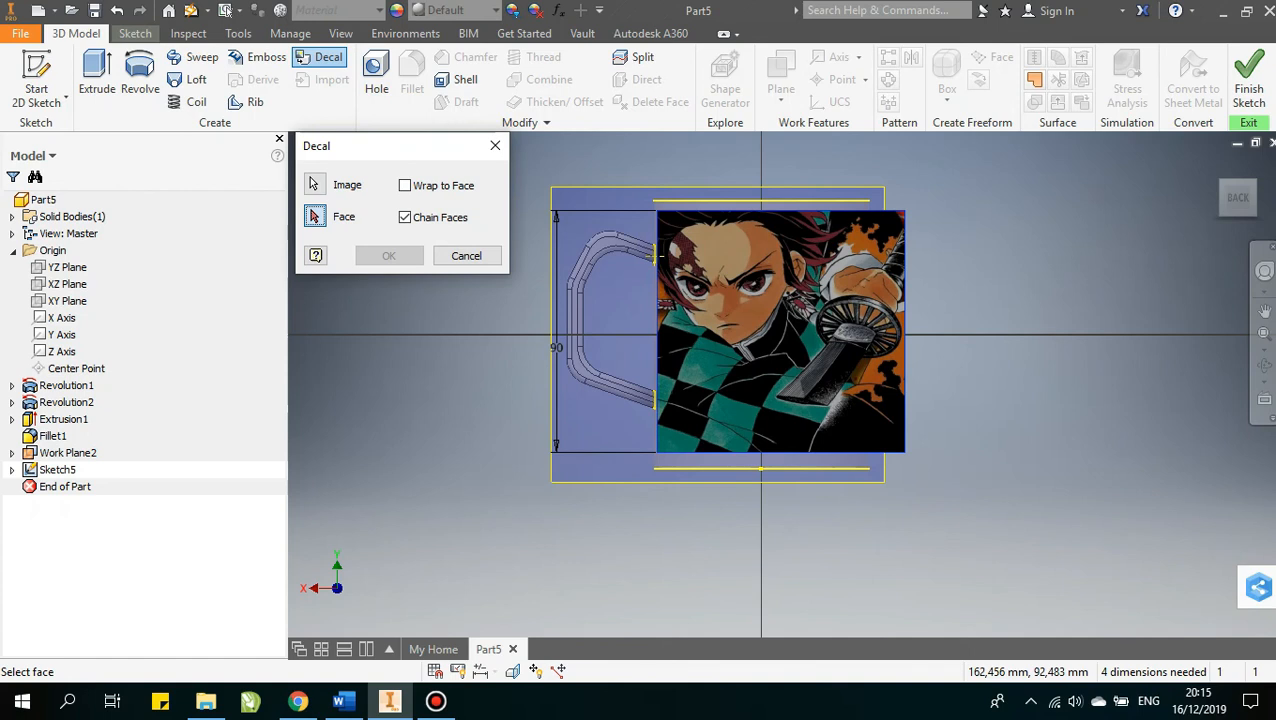
pyautogui.click(734, 206)
pyautogui.keyDown('shift'); pyautogui.moveTo(1040, 214); pyautogui.dragTo(825, 370, button='middle'); pyautogui.keyUp('shift')
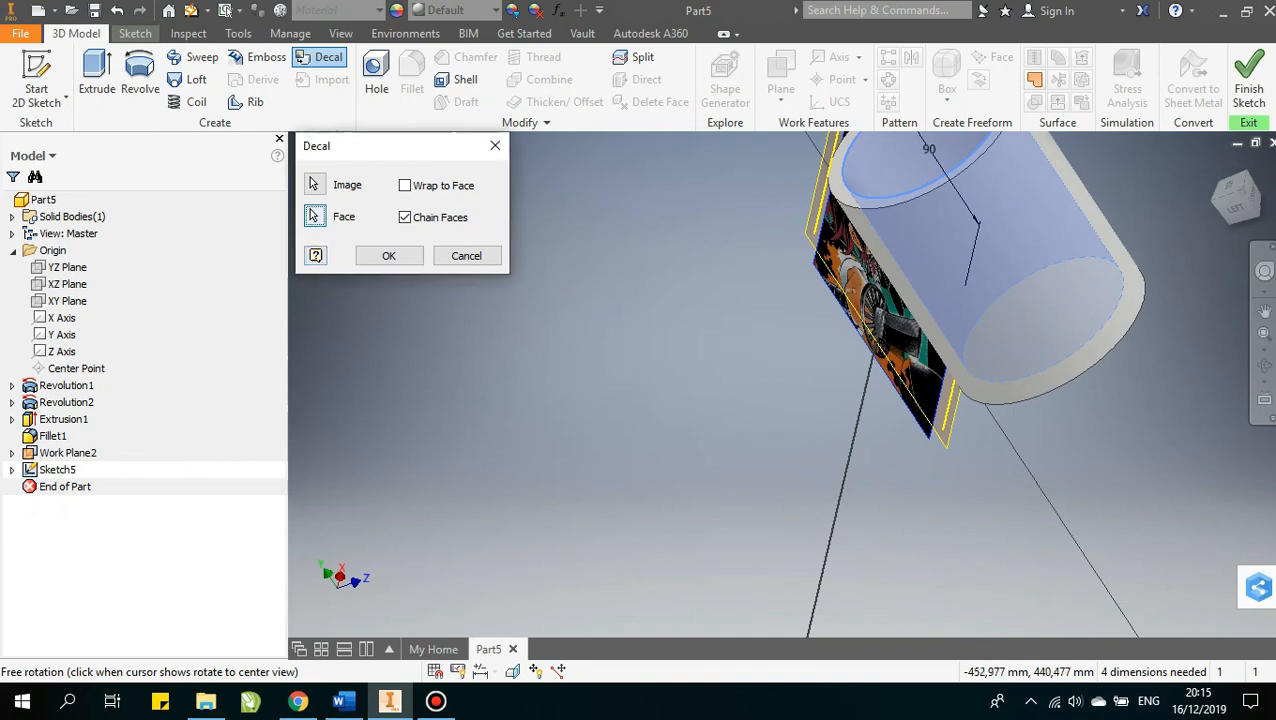
pyautogui.click(315, 216)
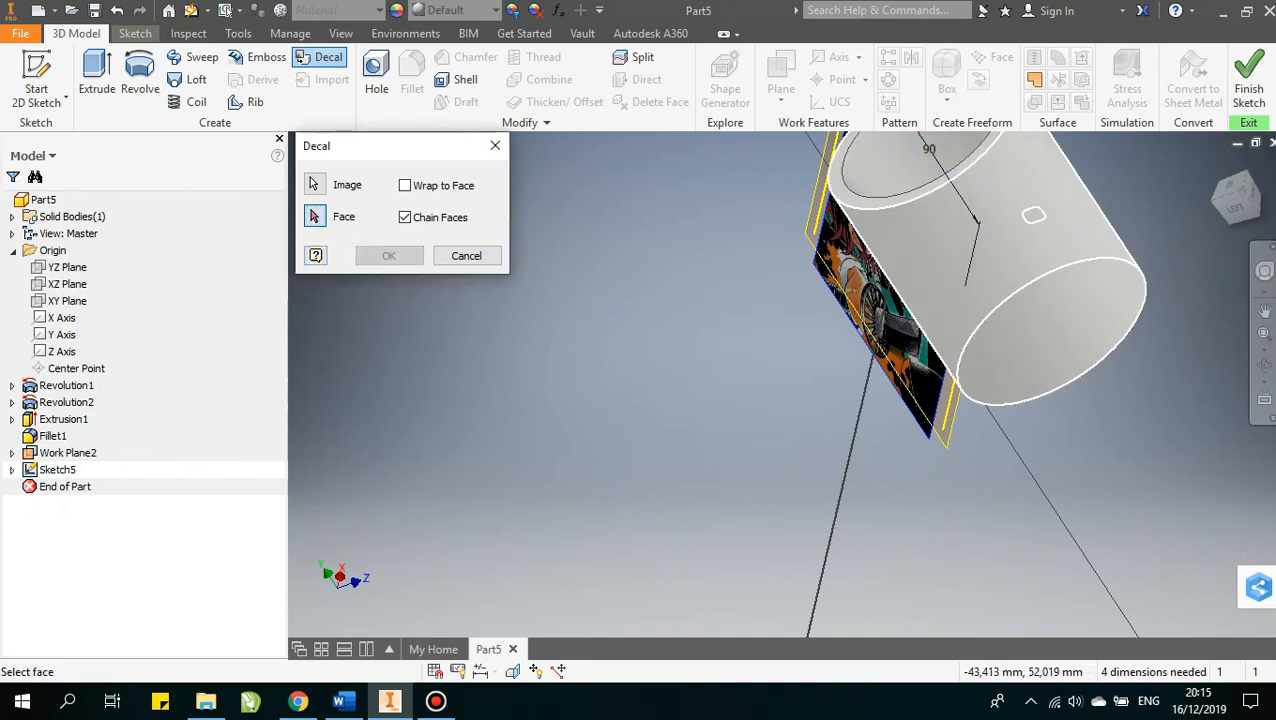
pyautogui.click(990, 250)
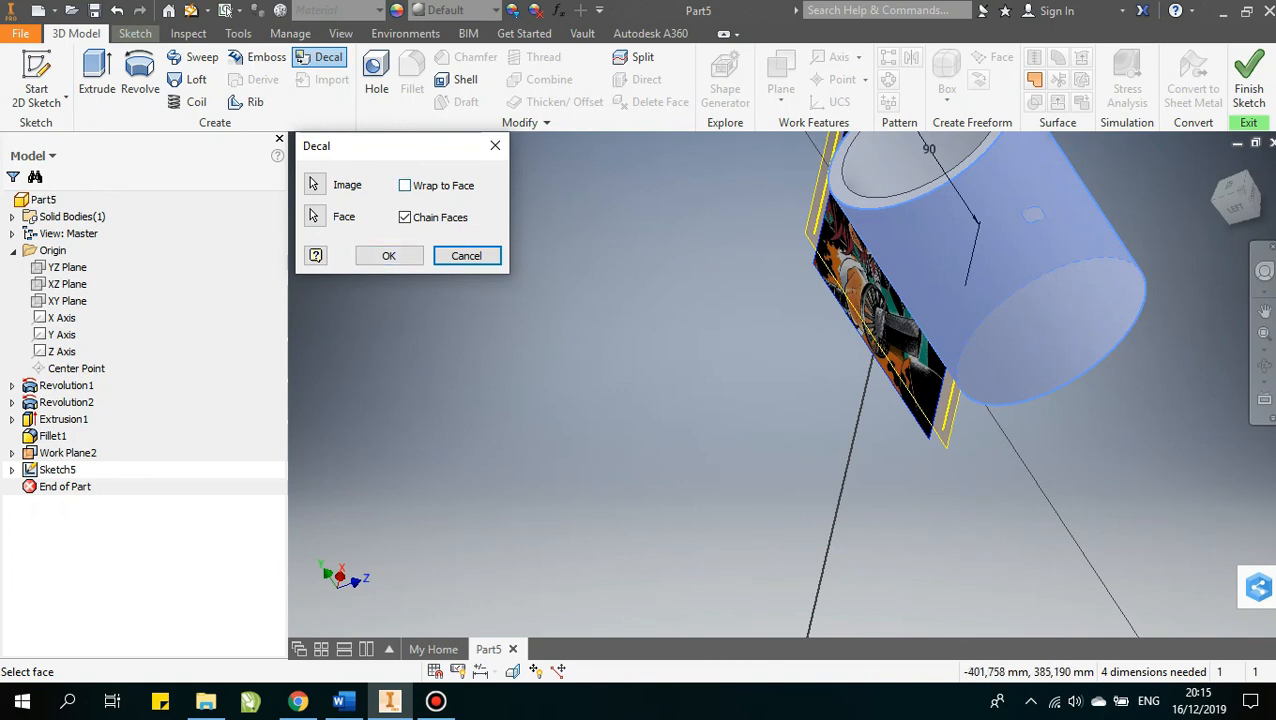
pyautogui.press('Return')
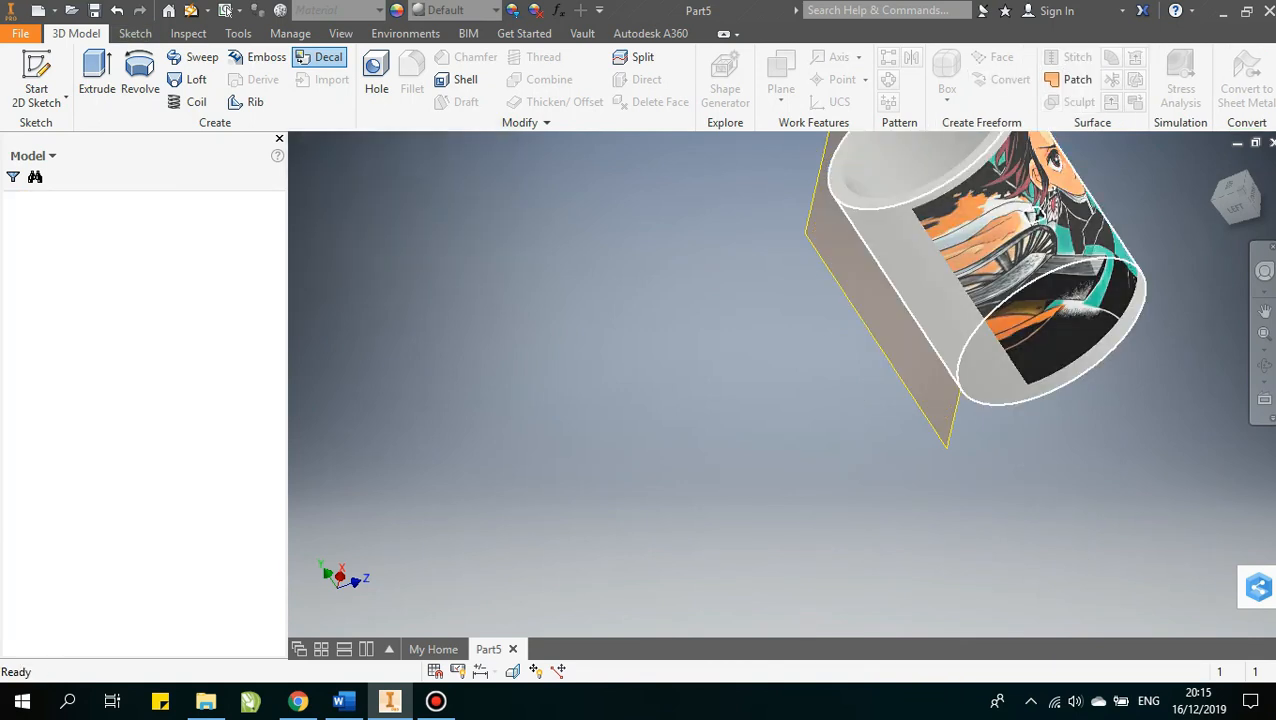
# Hide the work plane beside the cup
pyautogui.keyDown('shift'); pyautogui.moveTo(860, 340); pyautogui.dragTo(700, 360, button='middle'); pyautogui.keyUp('shift')
pyautogui.keyDown('shift'); pyautogui.moveTo(780, 360); pyautogui.dragTo(810, 390, button='middle'); pyautogui.keyUp('shift')
pyautogui.click(632, 304)
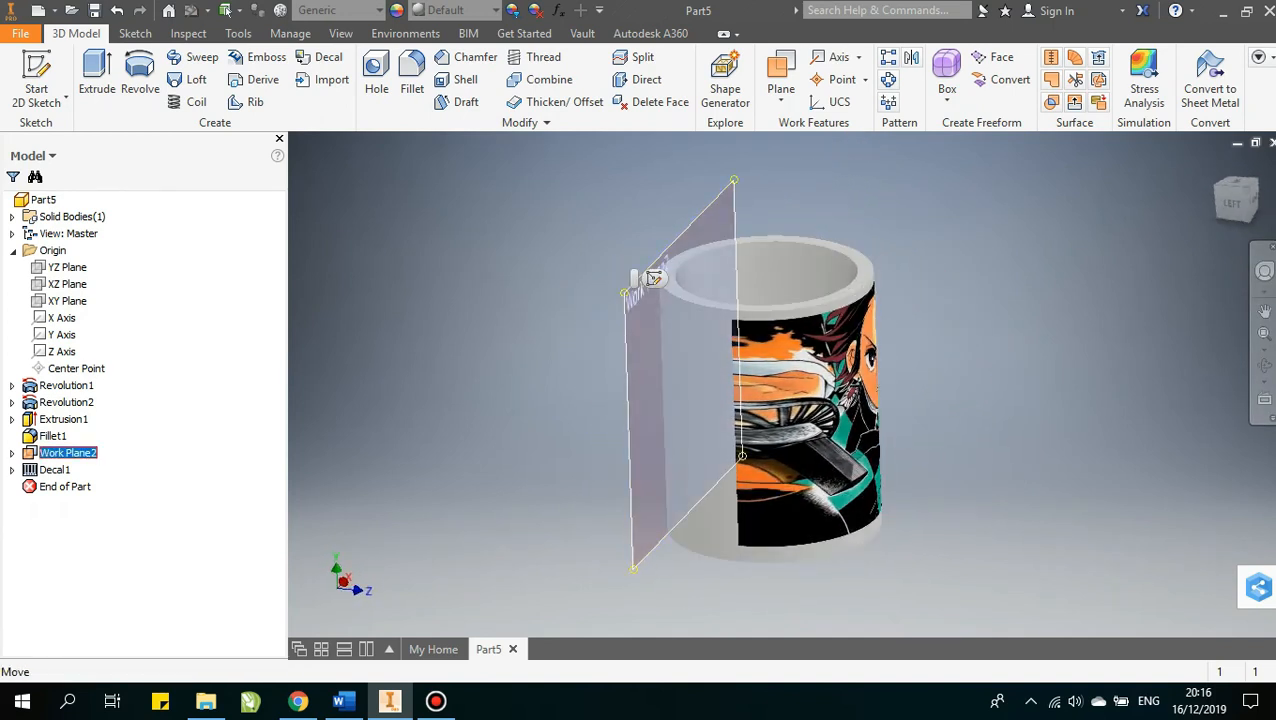
pyautogui.rightClick(631, 304)
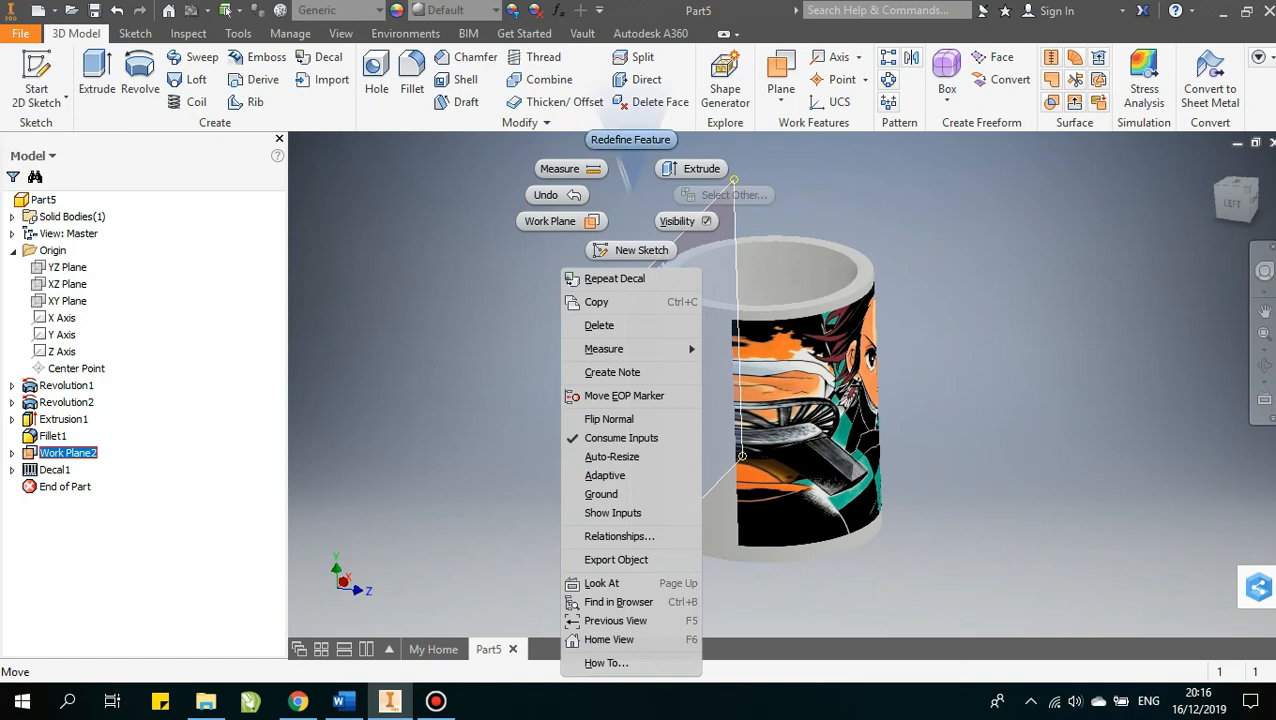
pyautogui.press('Escape')
pyautogui.rightClick(70, 453)
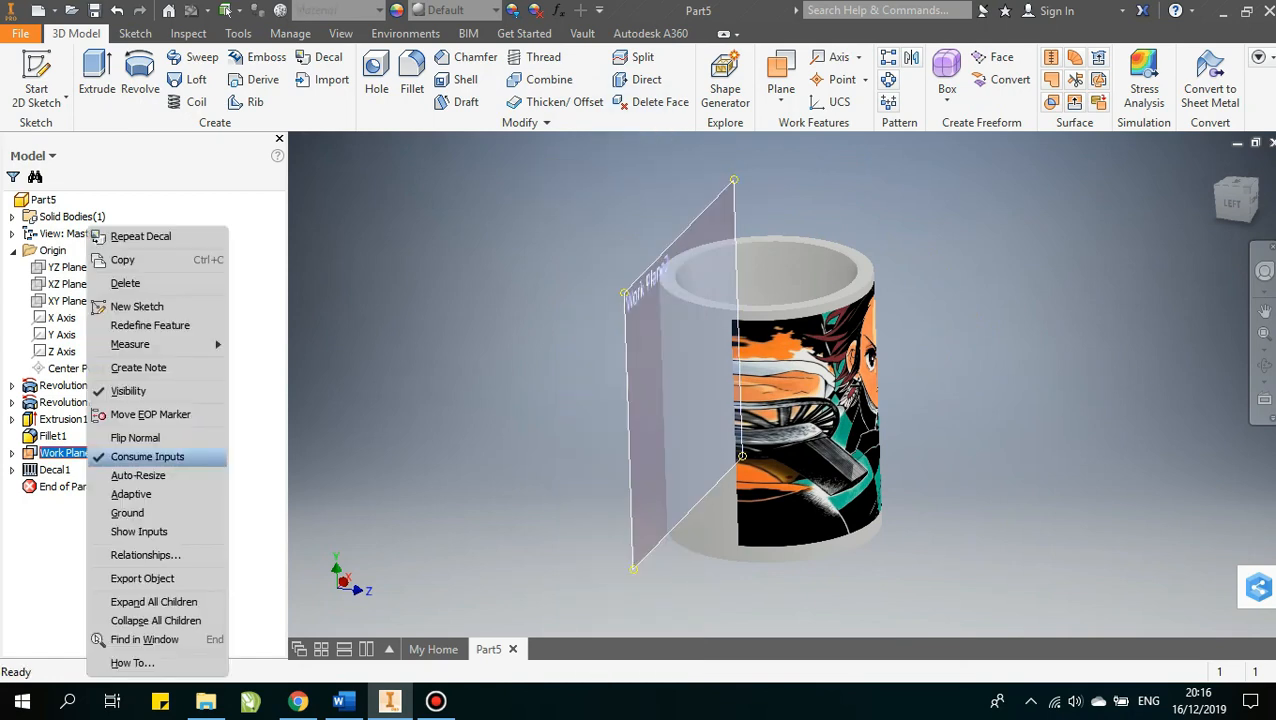
pyautogui.click(128, 390)
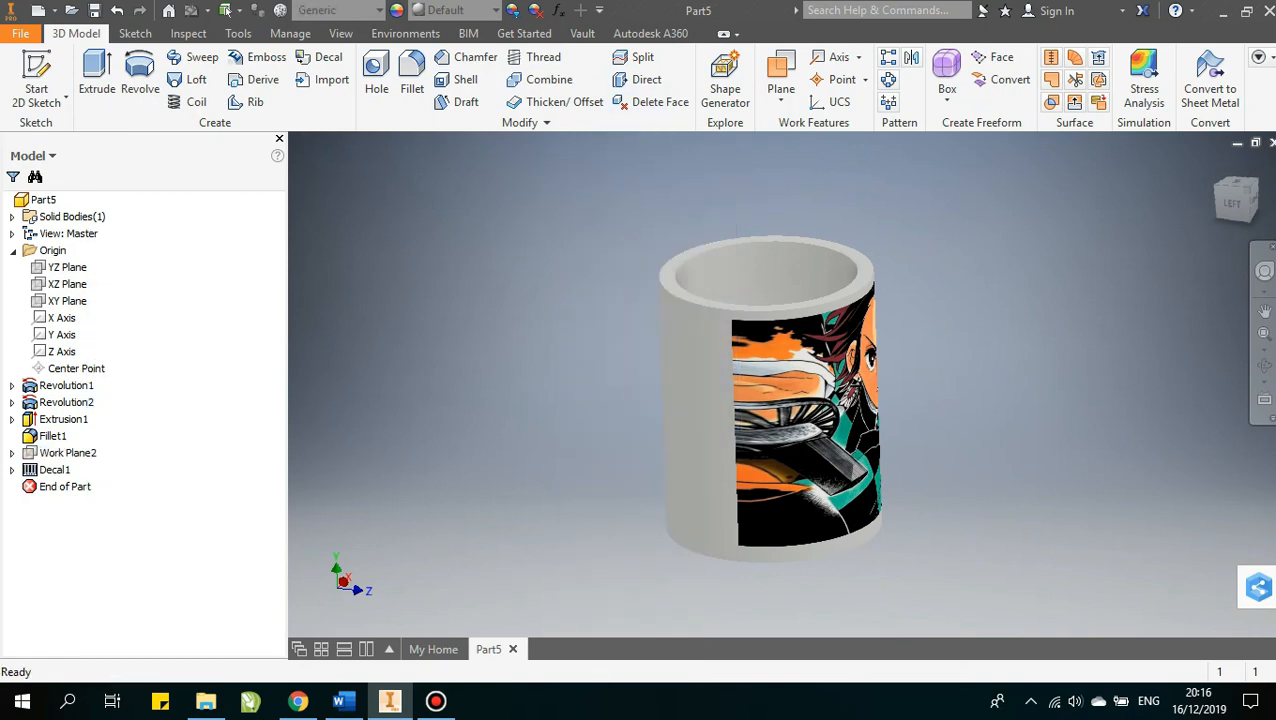
# Set the visual style to Realistic and view the decorated front of the mug with its handle
pyautogui.keyDown('shift'); pyautogui.moveTo(780, 410); pyautogui.dragTo(615, 385, button='middle'); pyautogui.keyUp('shift')
pyautogui.click(341, 34)
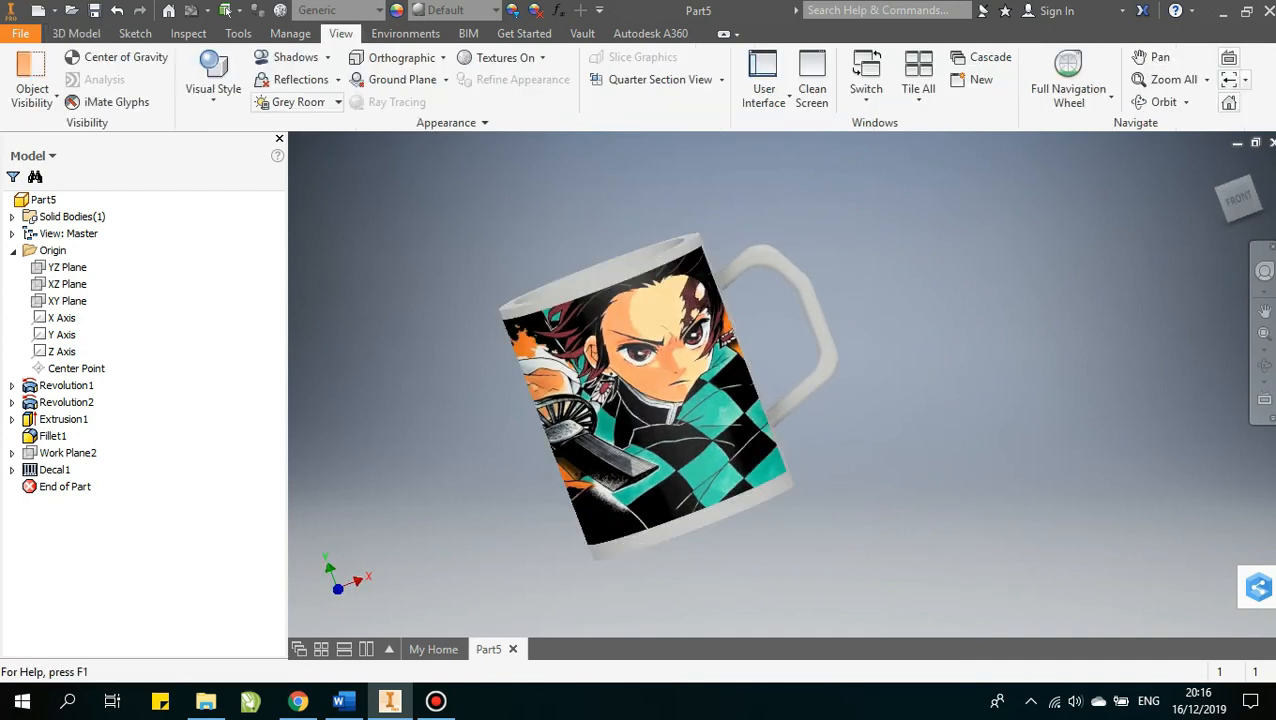
pyautogui.click(213, 88)
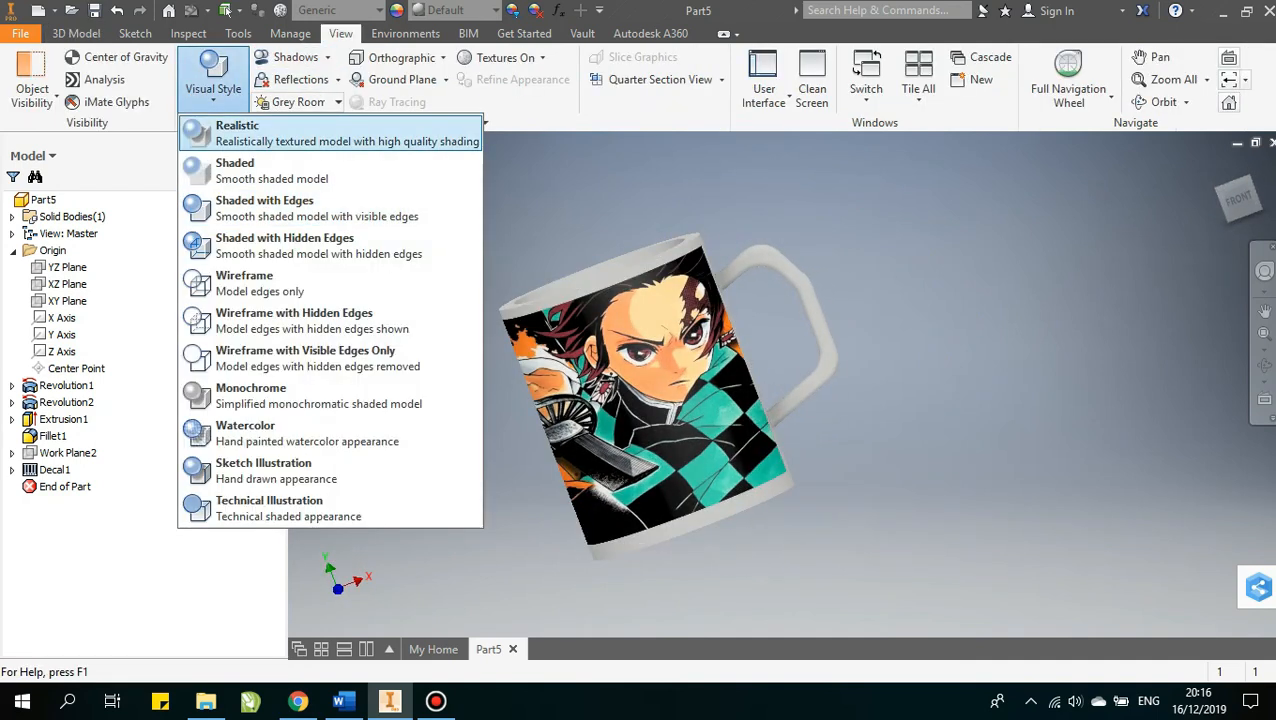
pyautogui.click(230, 130)
pyautogui.keyDown('shift'); pyautogui.moveTo(620, 300); pyautogui.dragTo(625, 400, button='middle'); pyautogui.keyUp('shift')
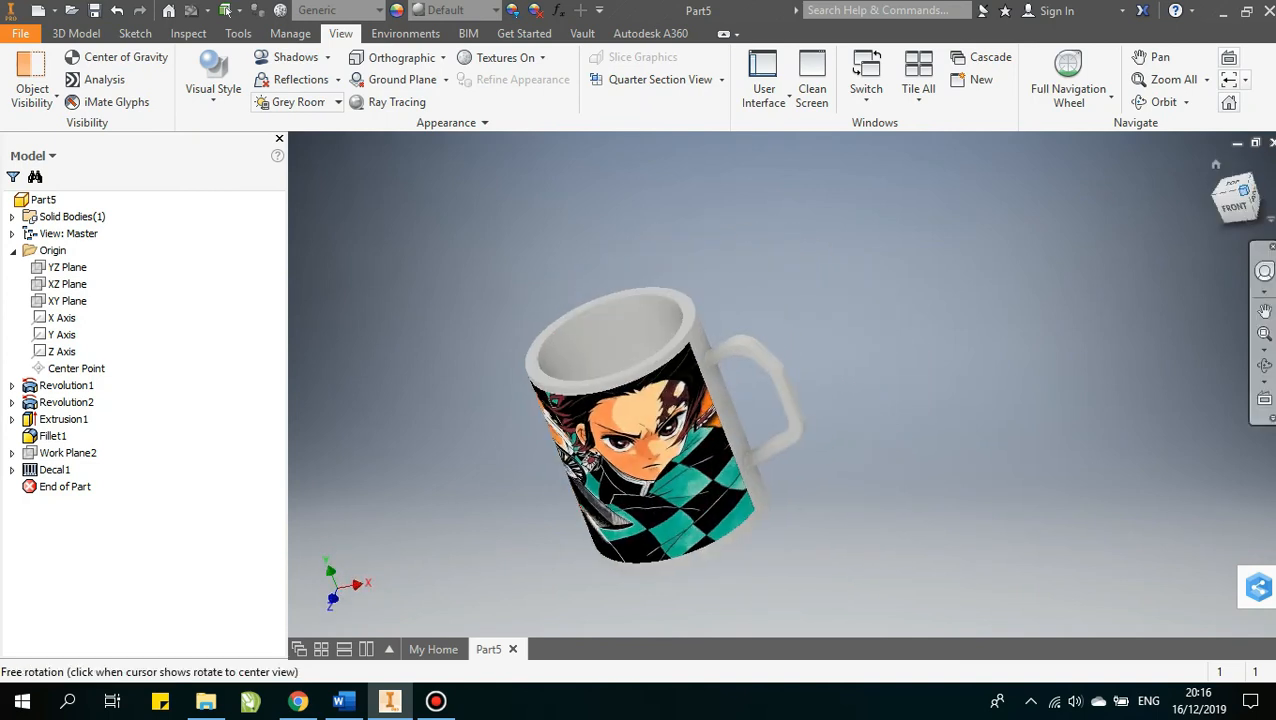
pyautogui.click(1230, 191)
pyautogui.keyDown('shift'); pyautogui.moveTo(780, 400); pyautogui.dragTo(940, 400, button='middle'); pyautogui.keyUp('shift')
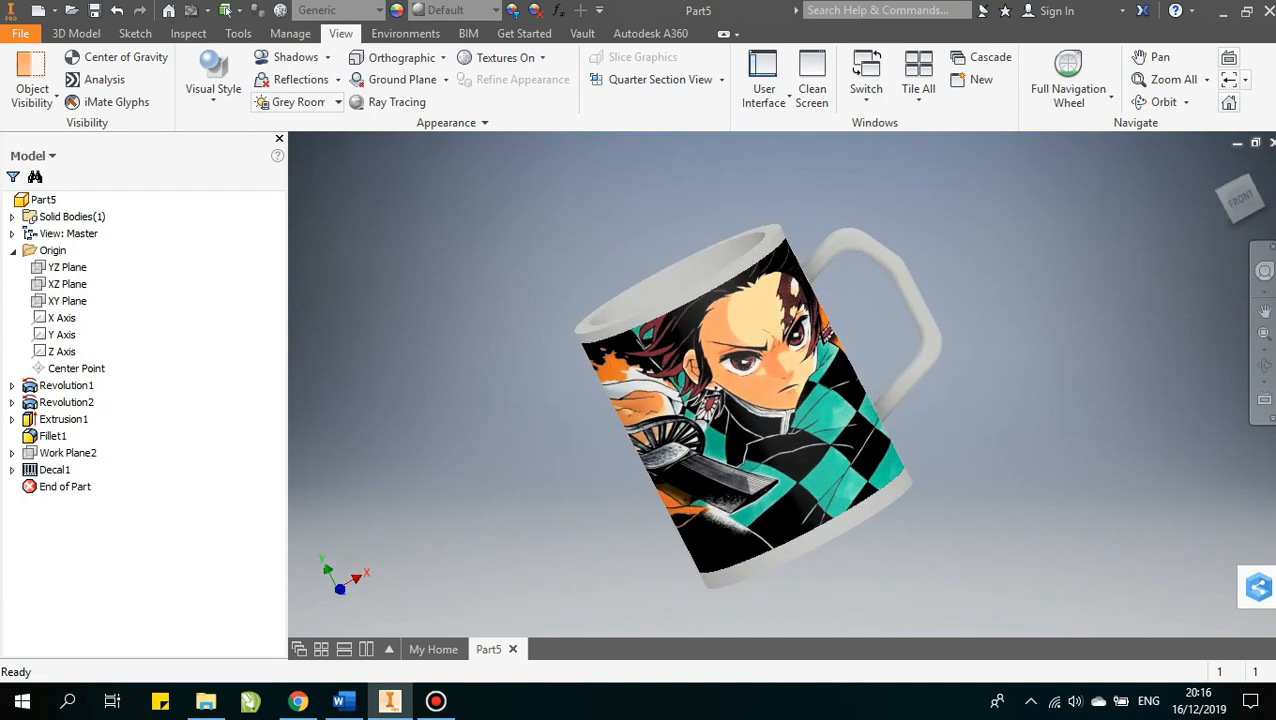
# Switch the view projection from orthographic to perspective
pyautogui.click(400, 57)
pyautogui.click(405, 124)
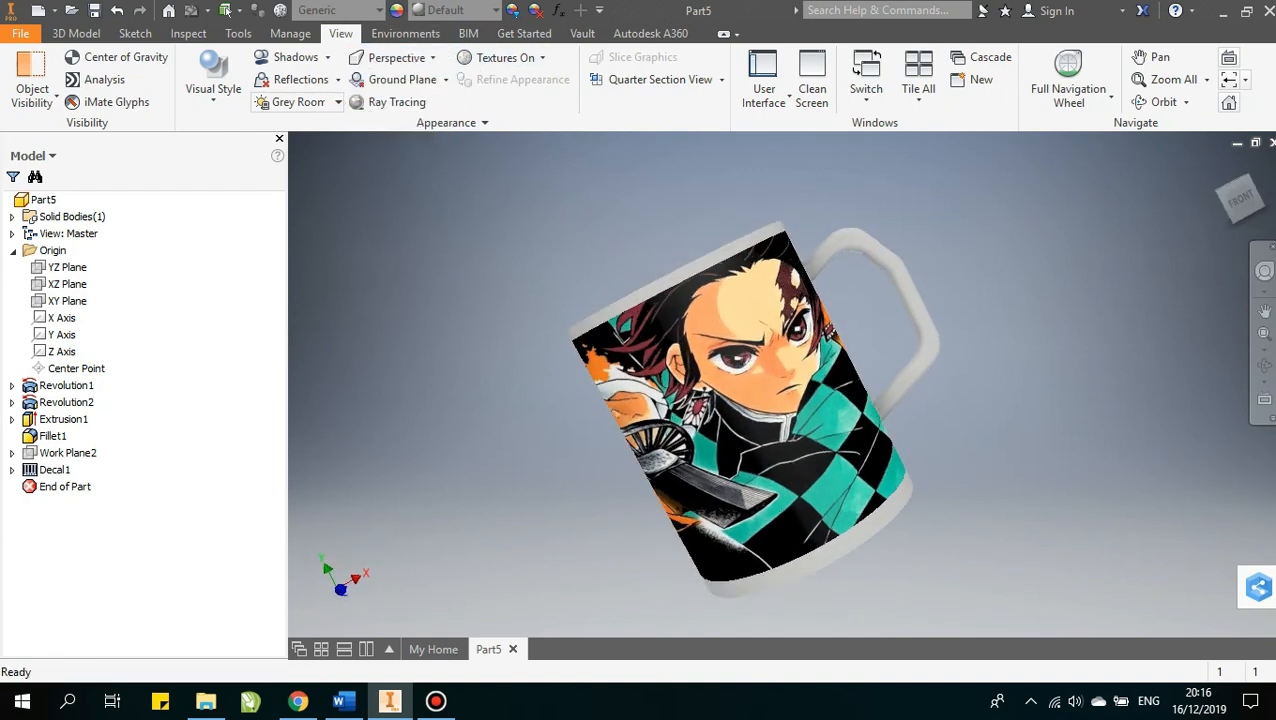
pyautogui.keyDown('shift'); pyautogui.moveTo(700, 340); pyautogui.dragTo(635, 375, button='middle'); pyautogui.keyUp('shift')
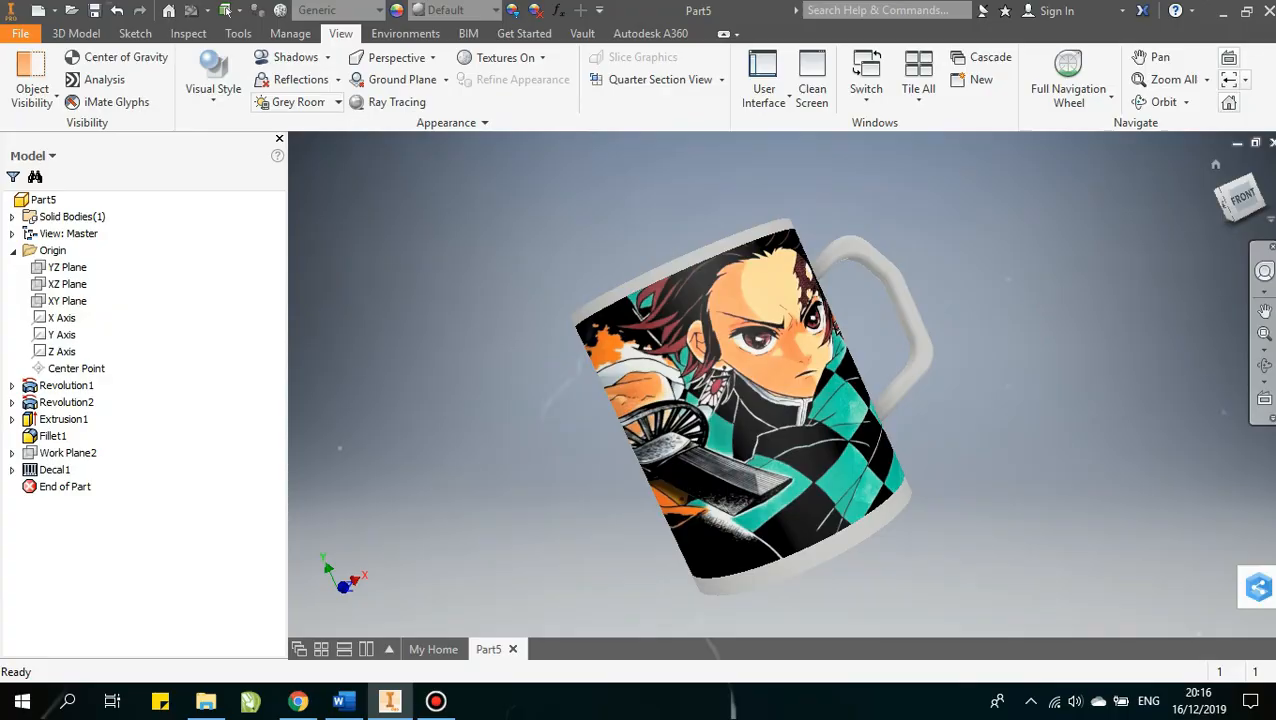